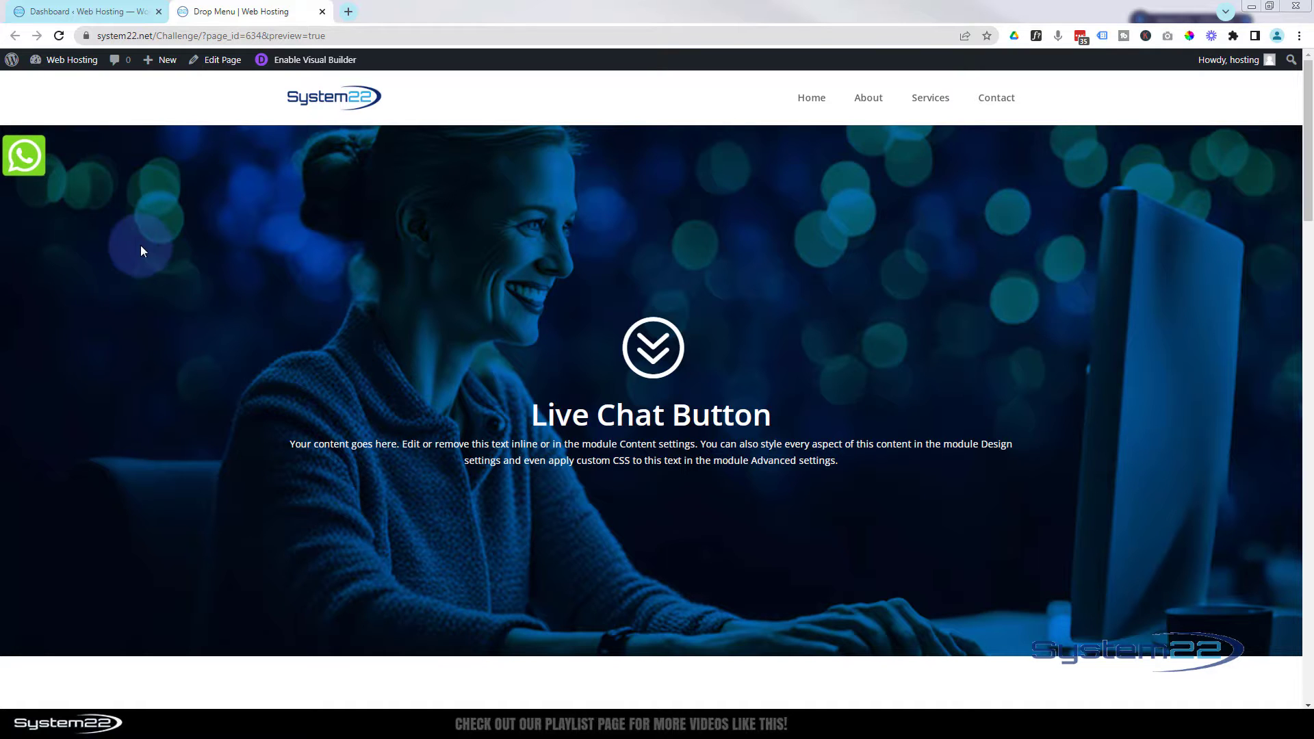
# Step: Check the floating WhatsApp button along the whole page, test its chat link, and return to the page
pyautogui.scroll(-7, 142, 252)
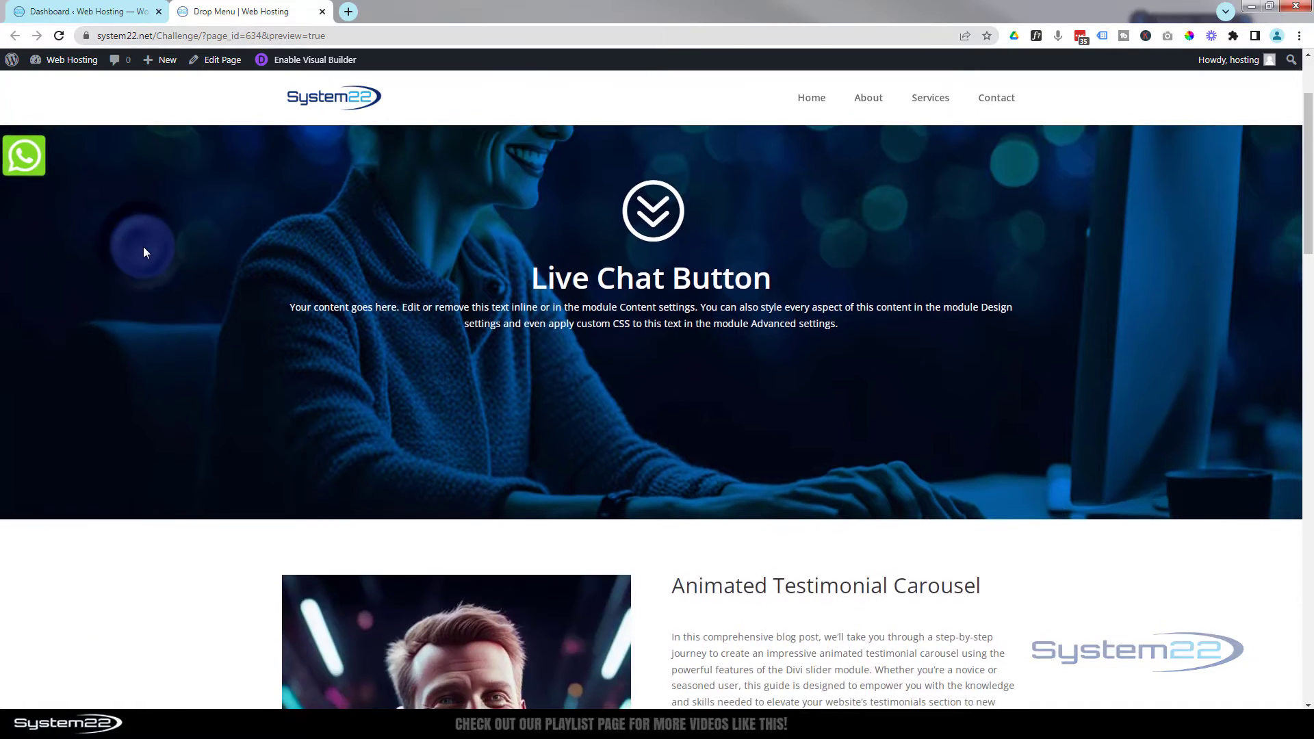
pyautogui.scroll(-8, 143, 252)
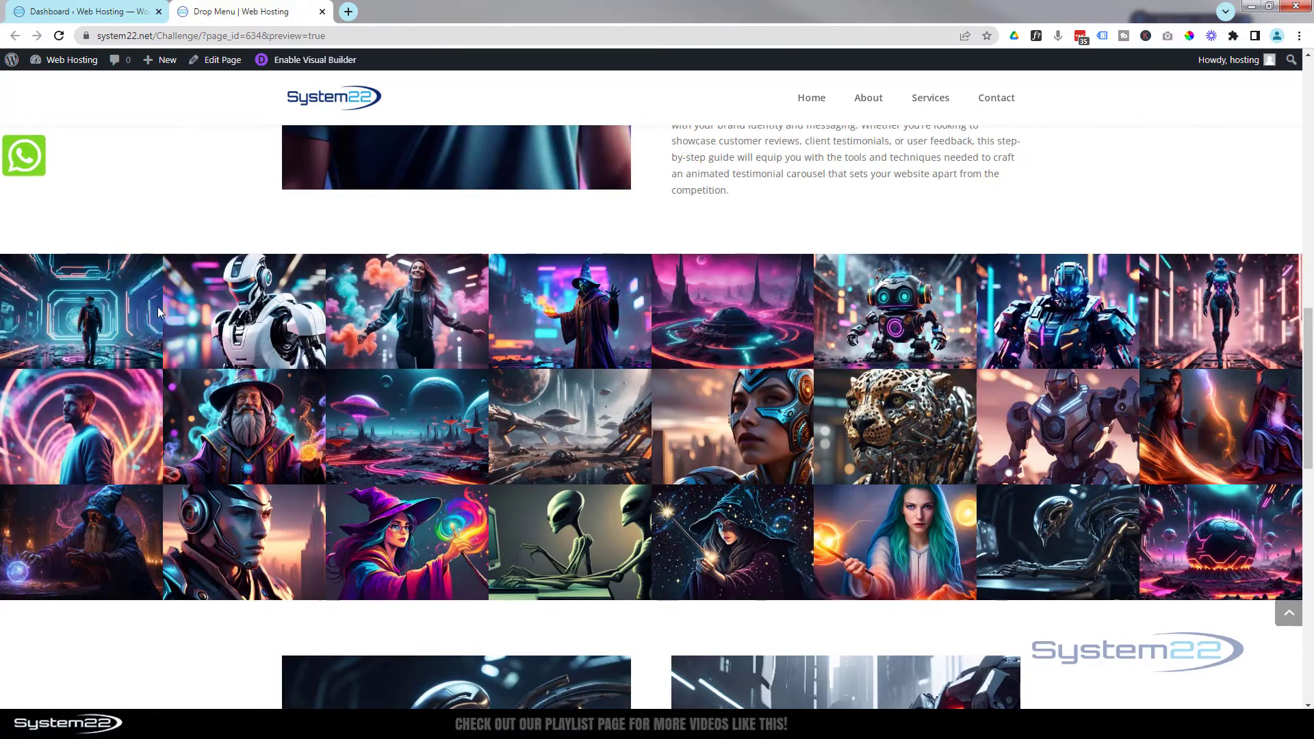
pyautogui.scroll(-8, 157, 312)
pyautogui.scroll(15, 157, 312)
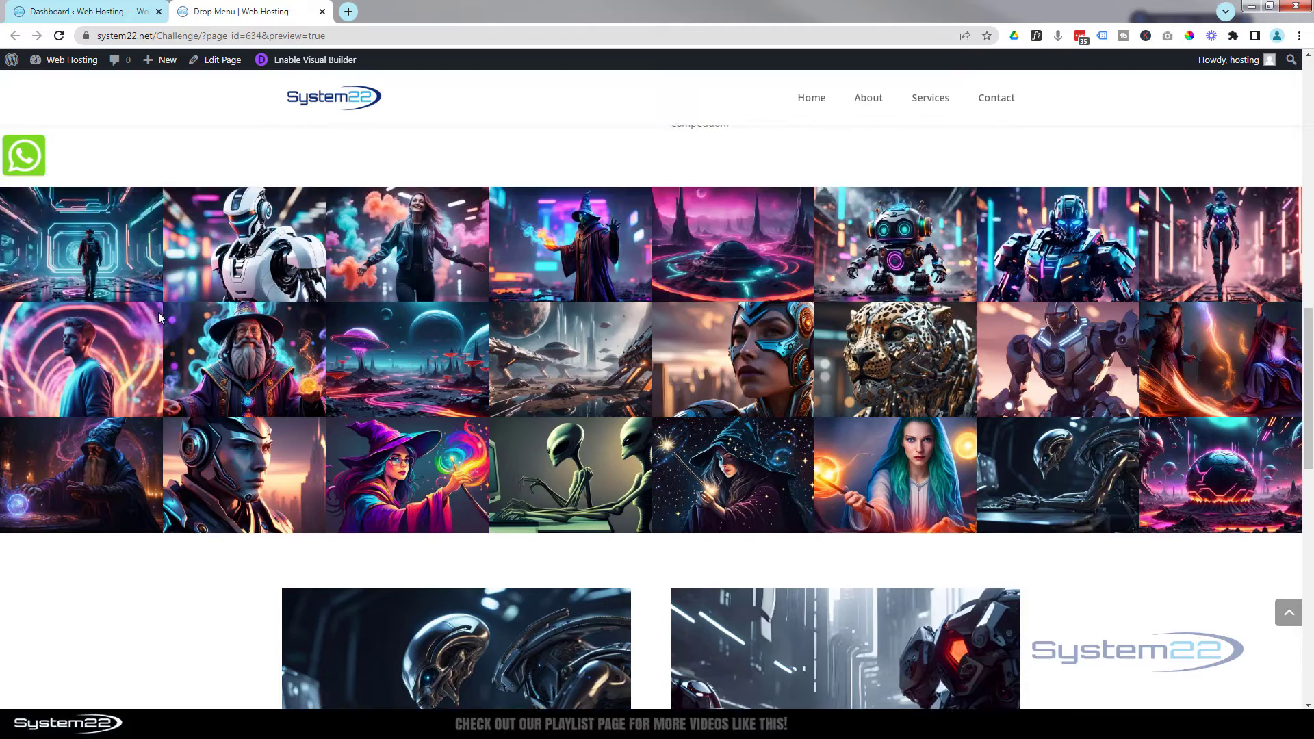
pyautogui.scroll(6, 158, 312)
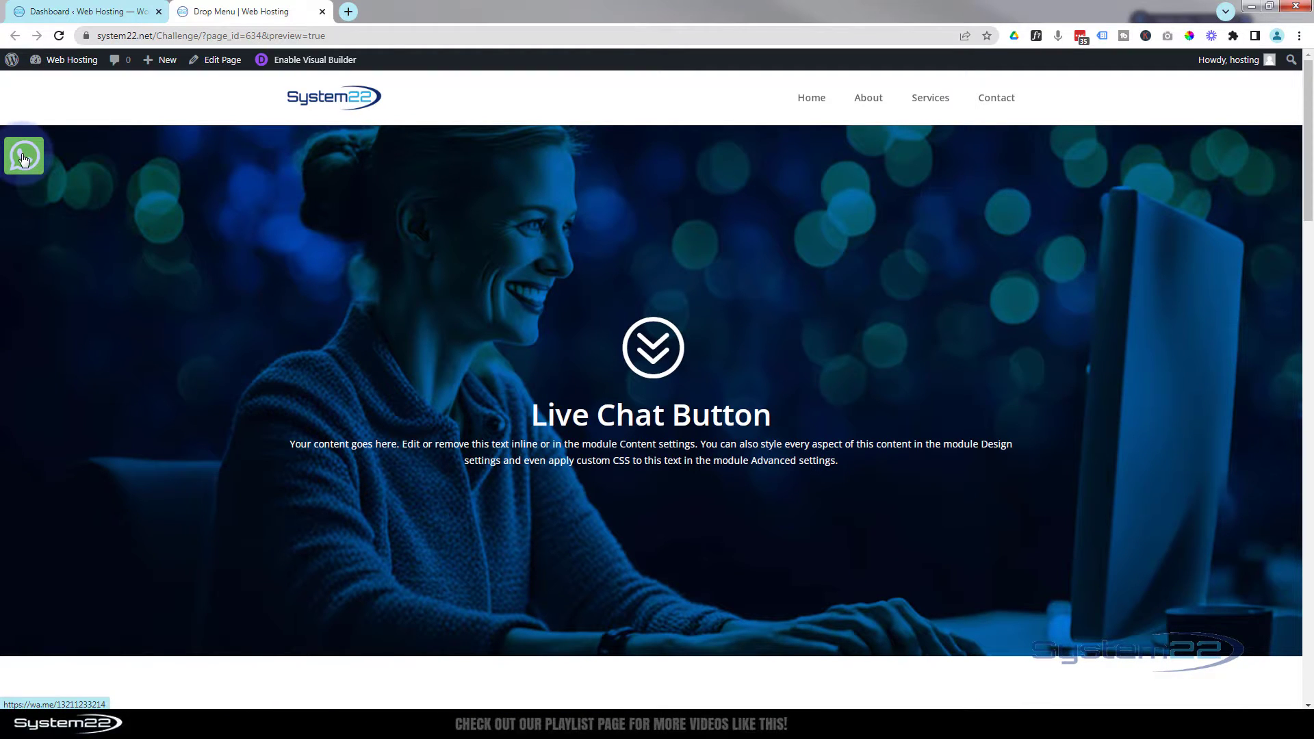
pyautogui.click(27, 161)
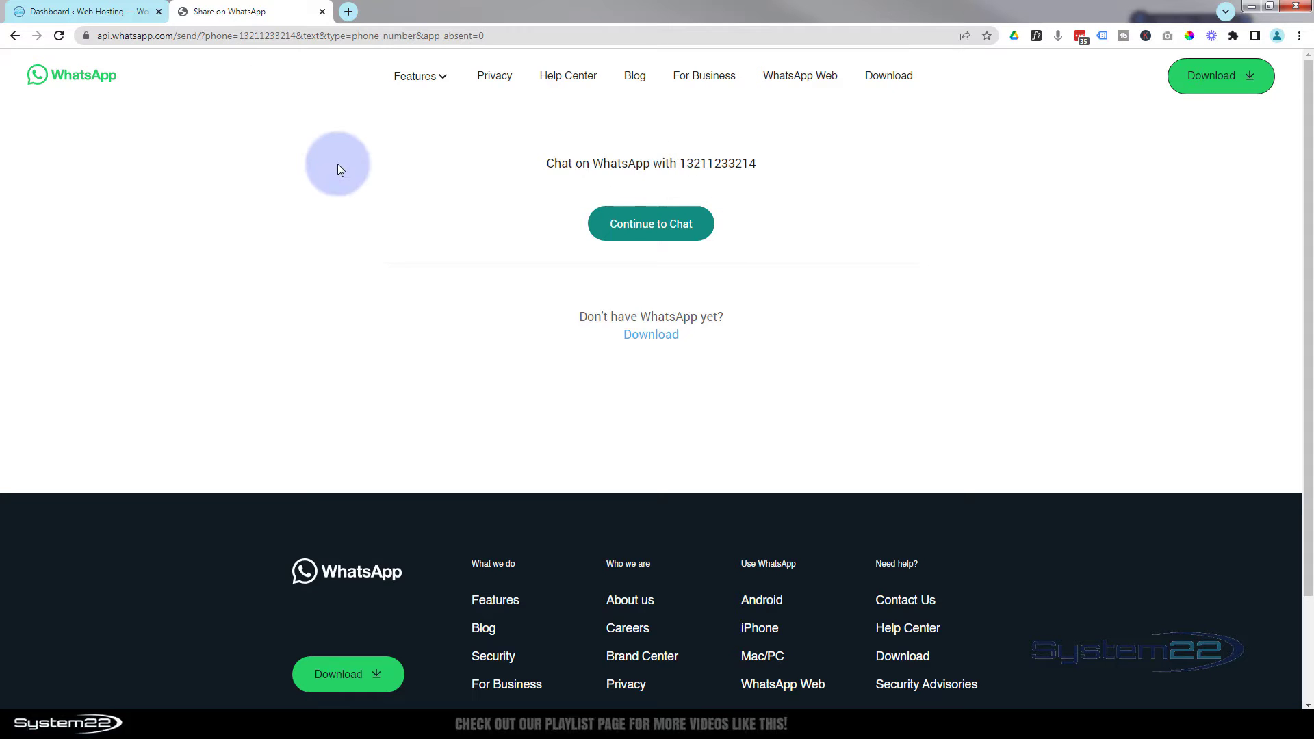
pyautogui.click(21, 36)
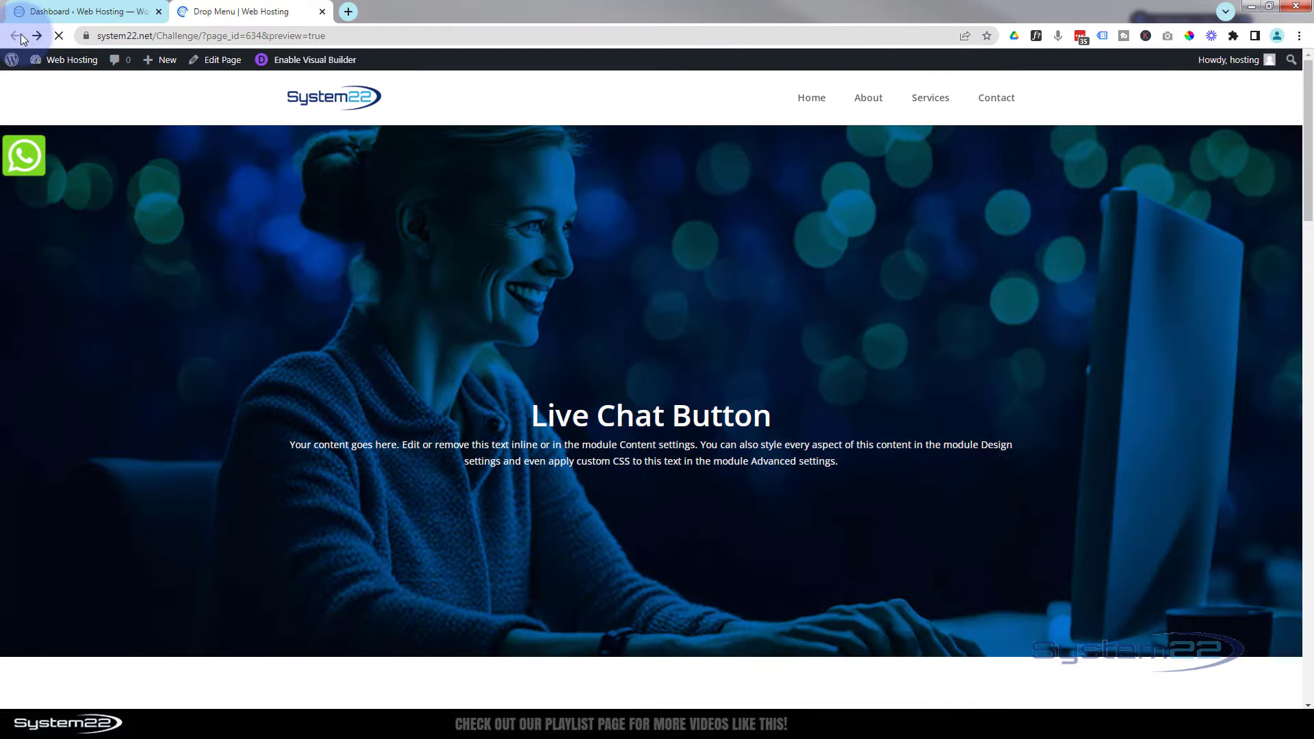
pyautogui.click(204, 146)
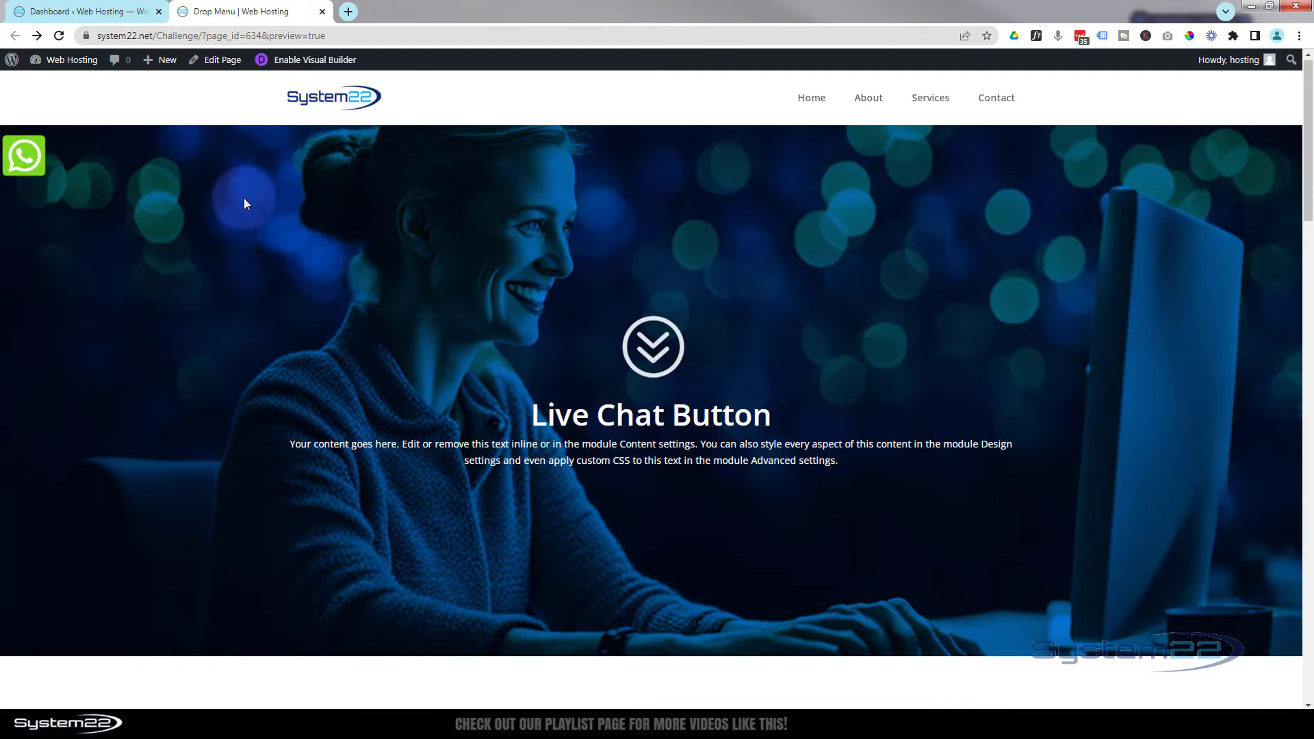
# Step: Enable the Visual Builder and delete the row holding the existing WhatsApp button in the hero section
pyautogui.click(300, 65)
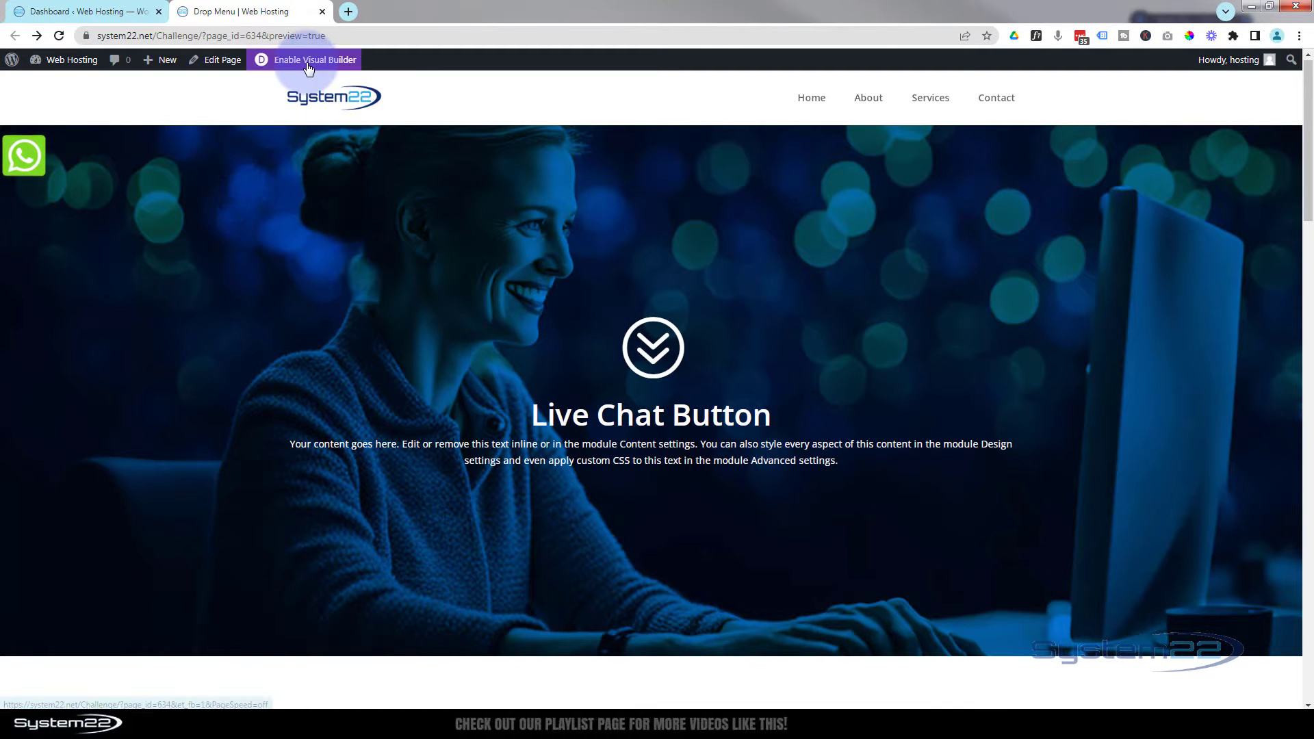
pyautogui.click(308, 62)
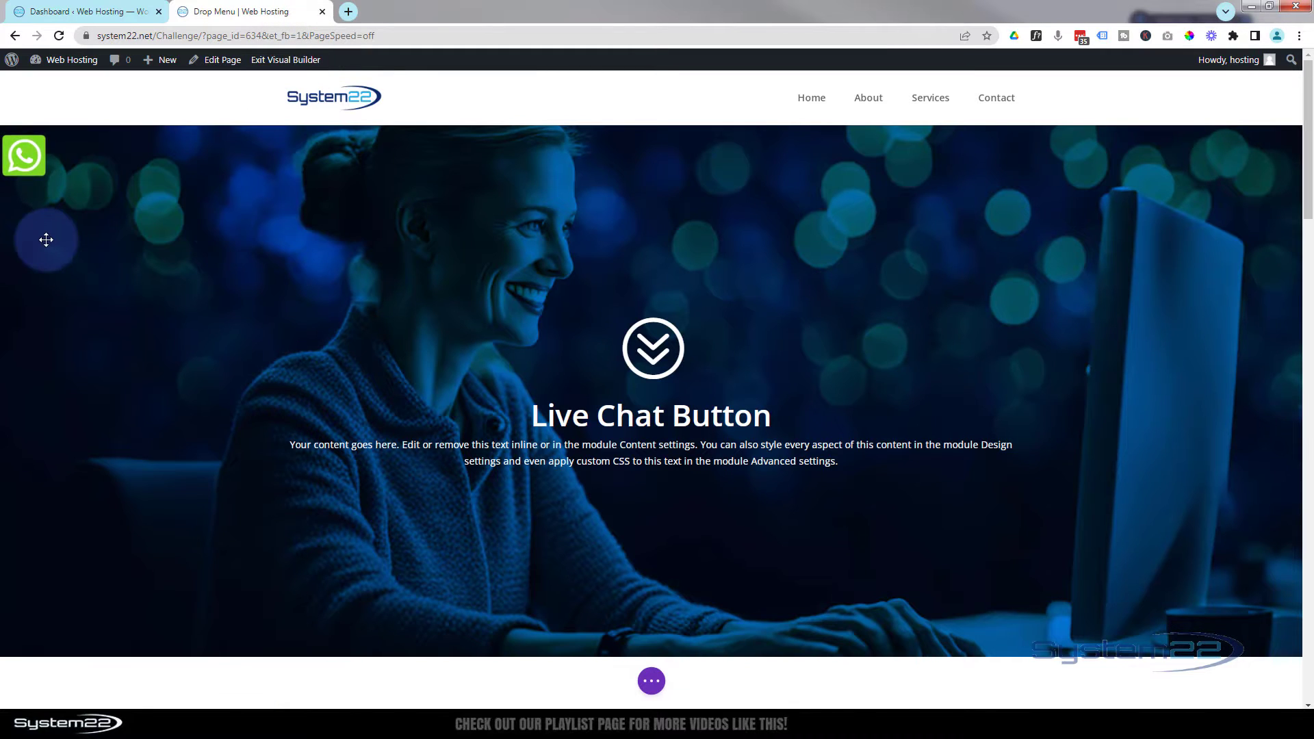
pyautogui.scroll(-2, 45, 240)
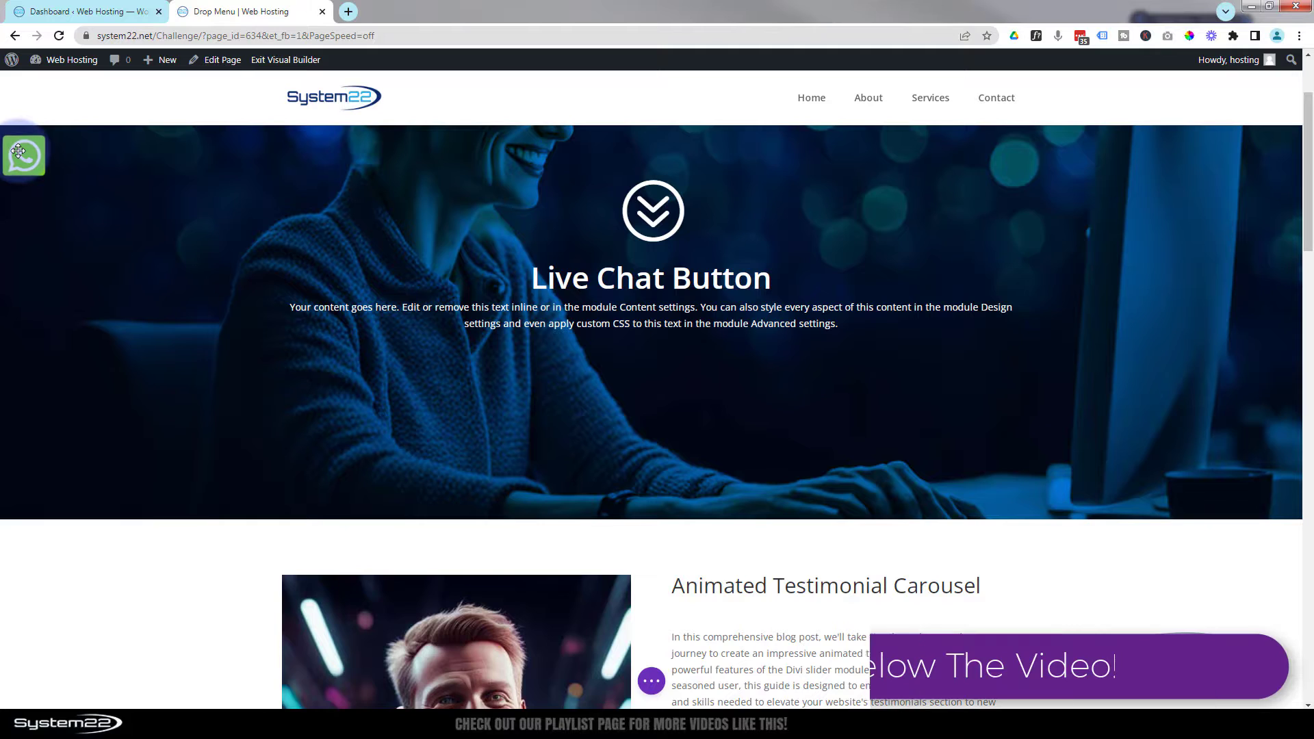
pyautogui.moveTo(19, 151)
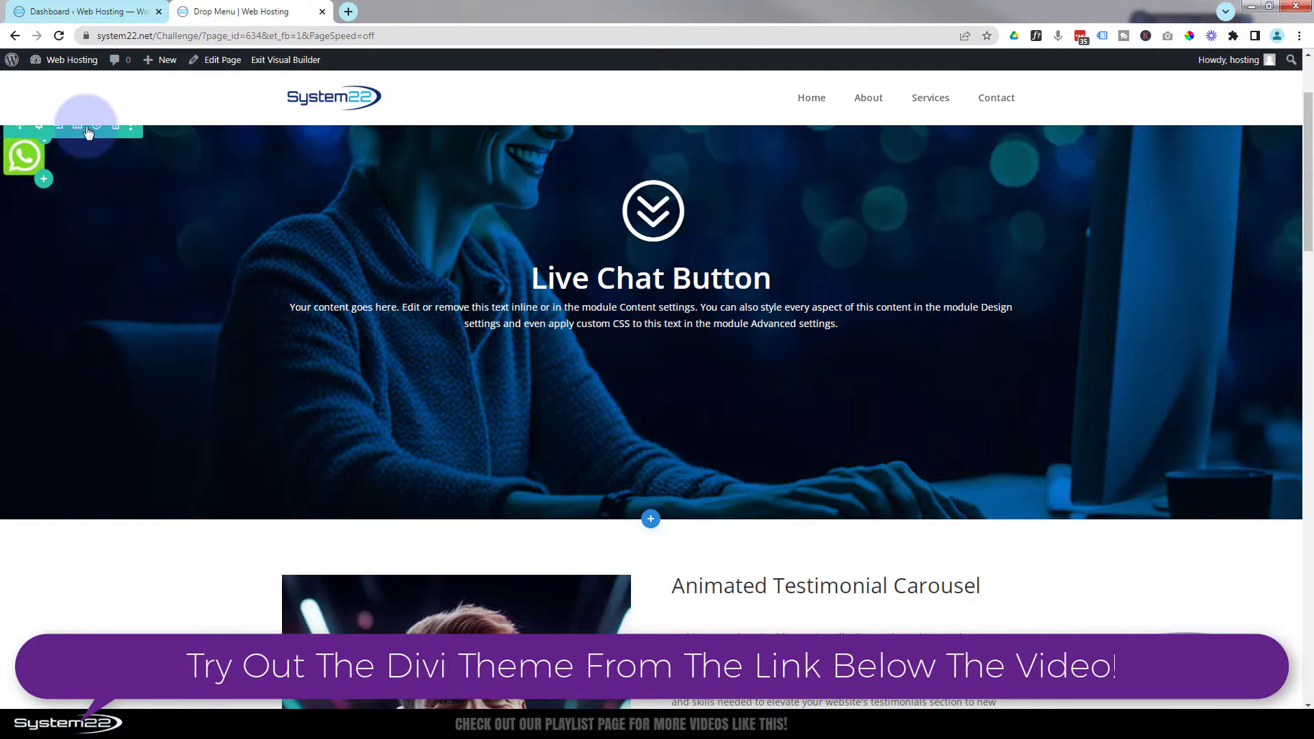
pyautogui.click(116, 133)
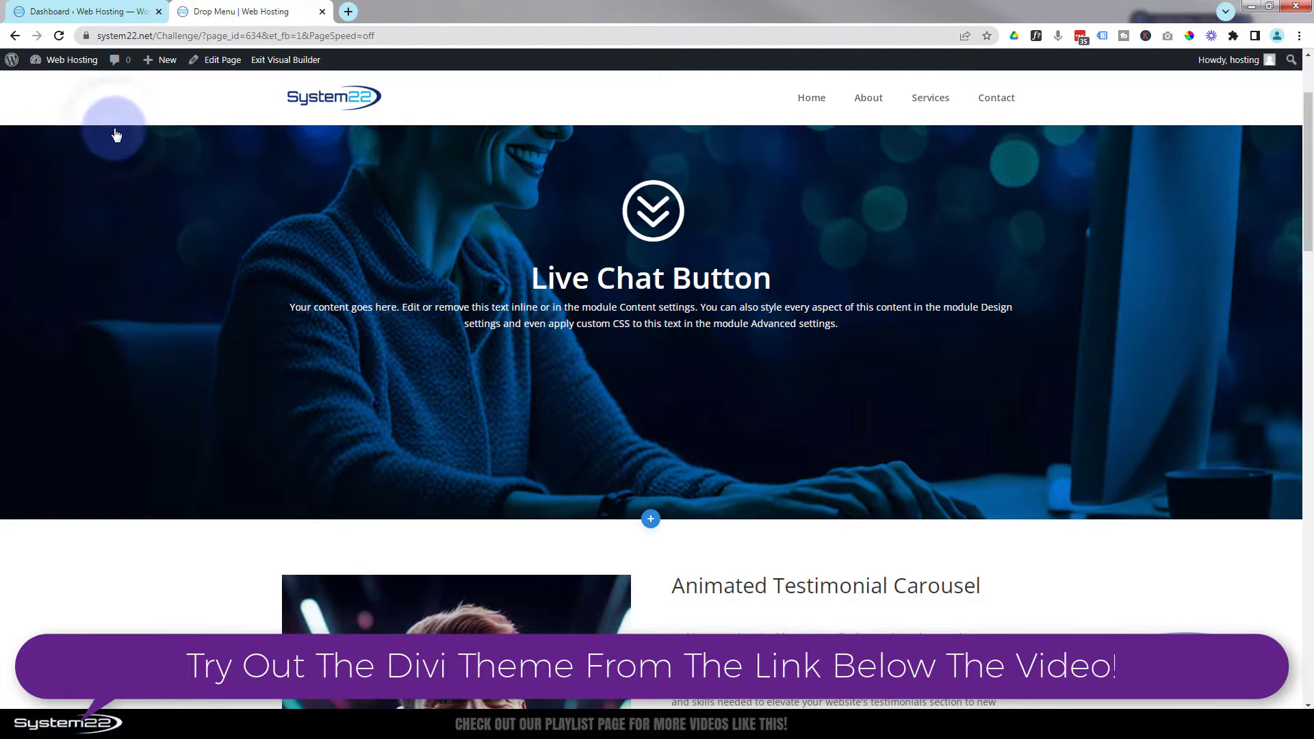
pyautogui.scroll(2, 89, 286)
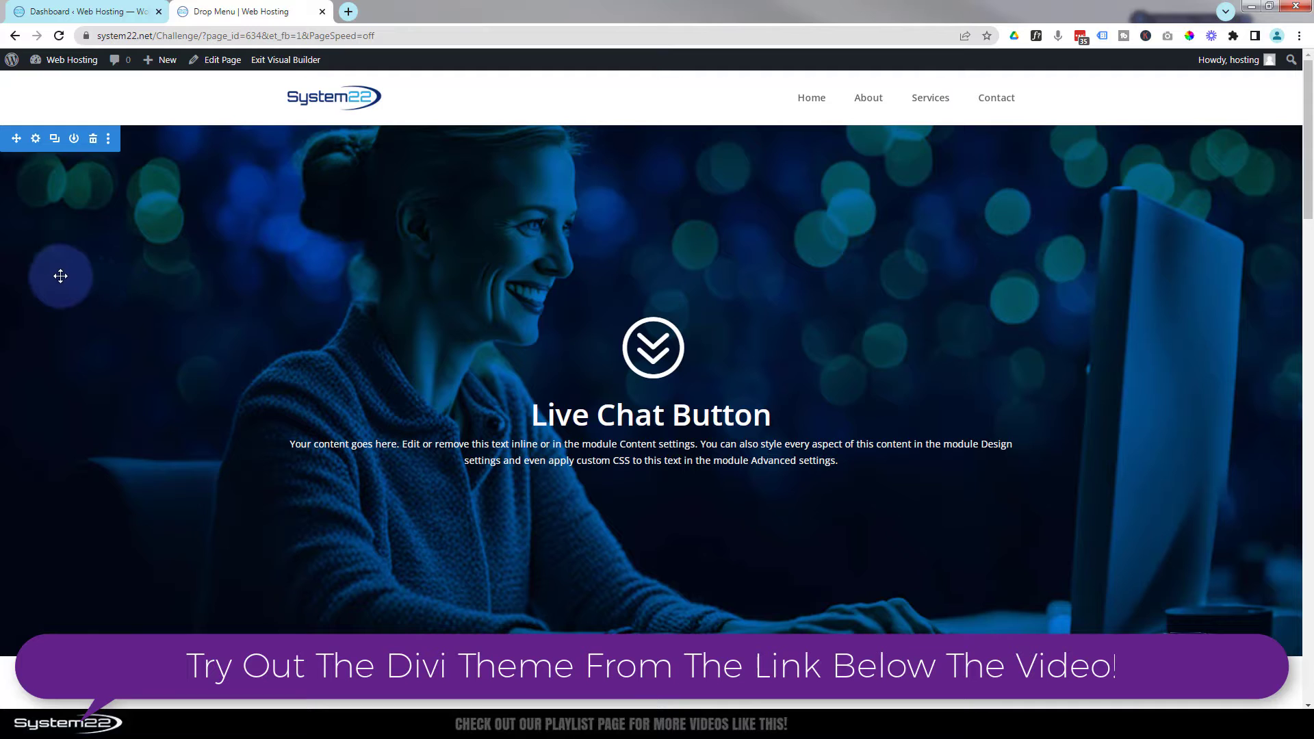
# Step: Insert a single-column row below the Live Chat Button text in the hero section and add an Icon module to it
pyautogui.moveTo(683, 214)
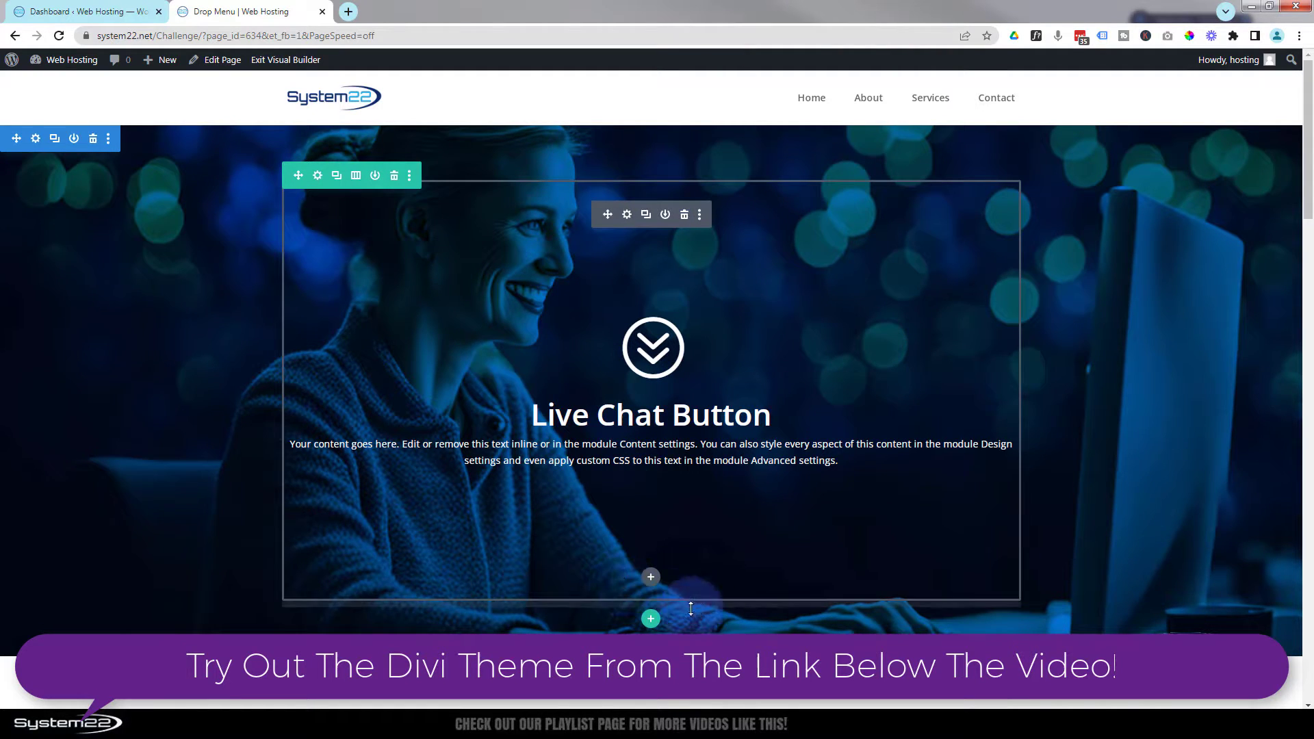
pyautogui.click(651, 620)
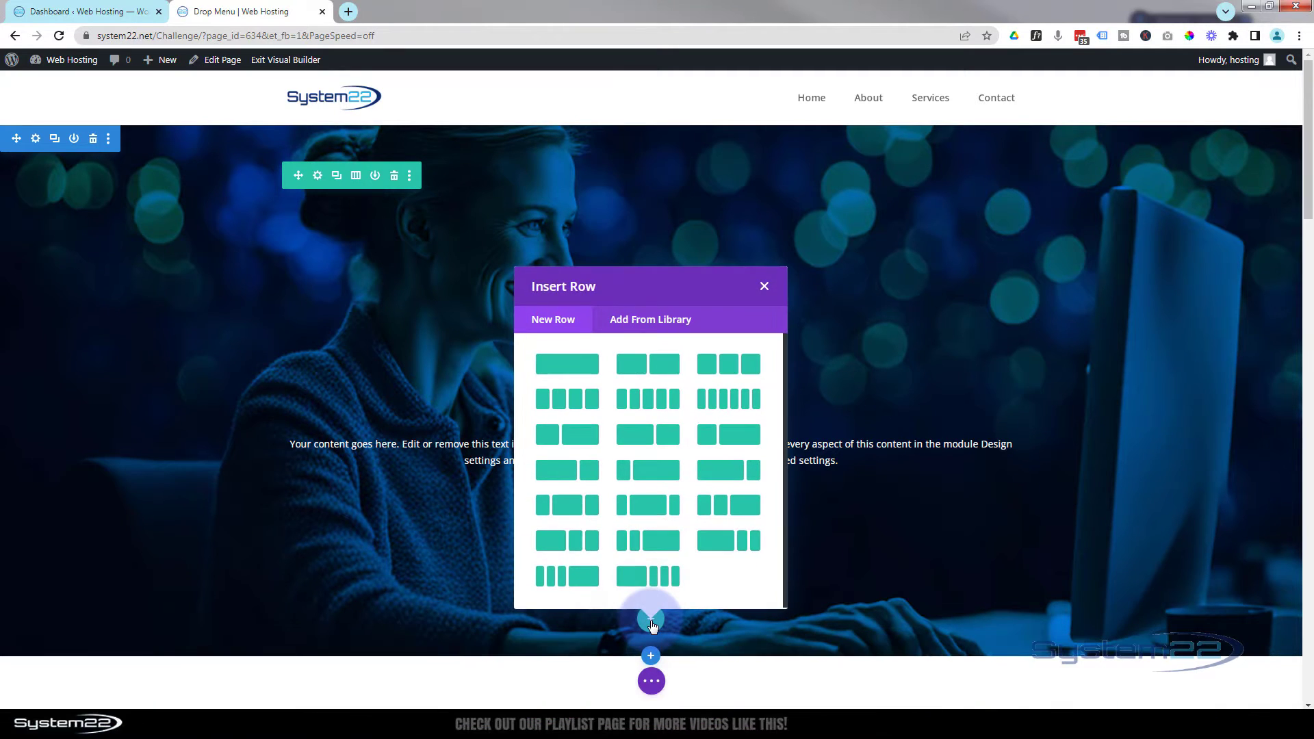
pyautogui.click(566, 373)
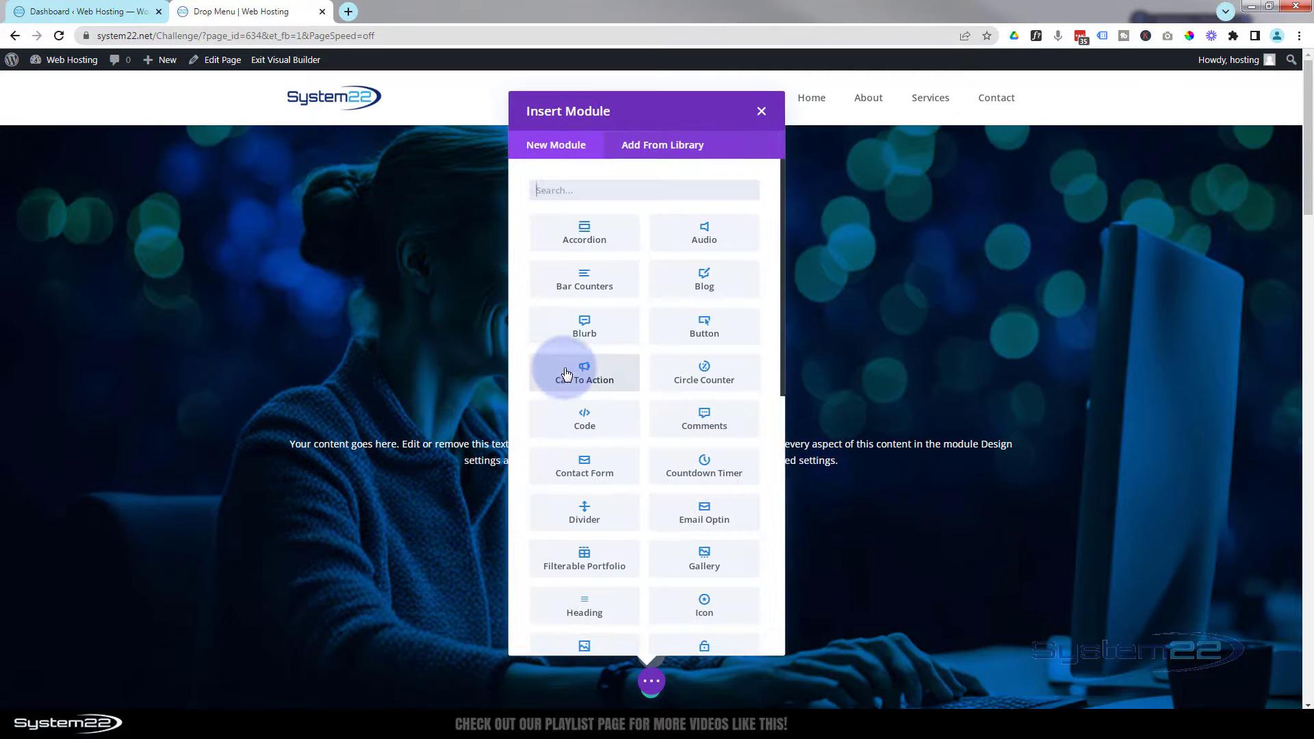
pyautogui.scroll(-3, 704, 321)
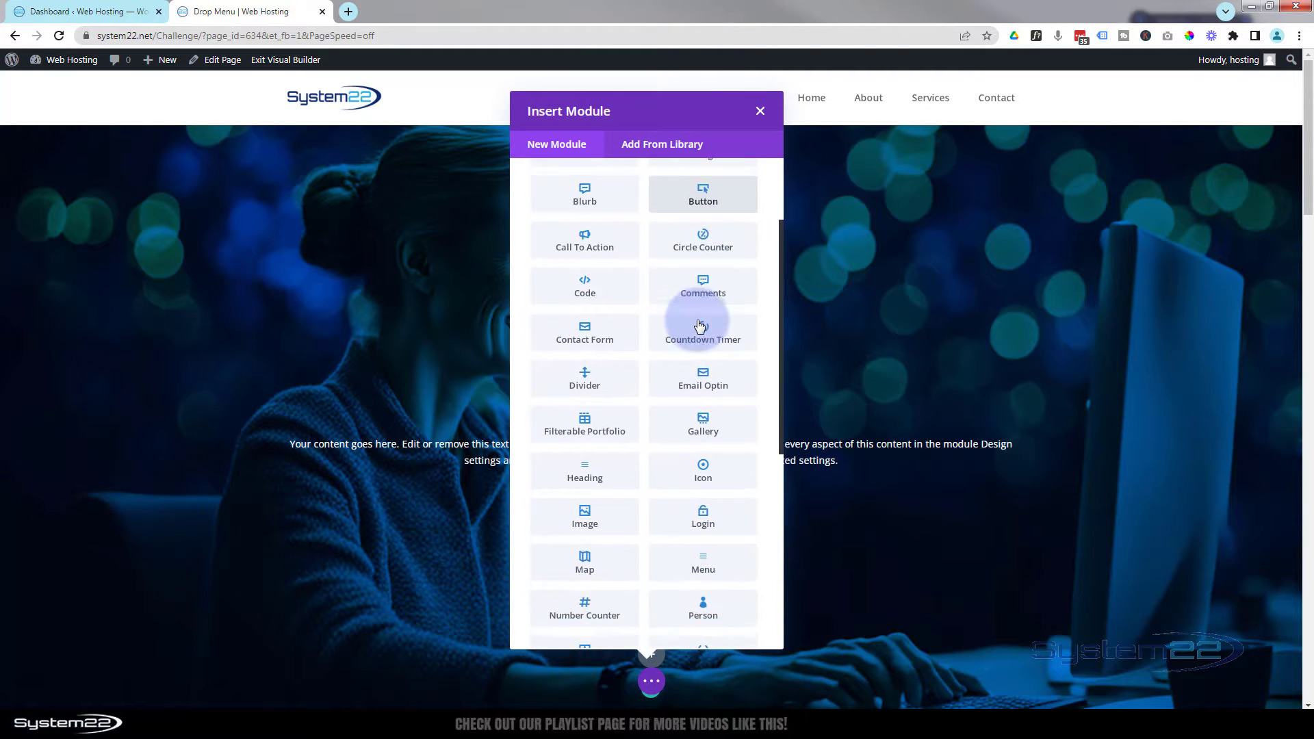
pyautogui.click(705, 400)
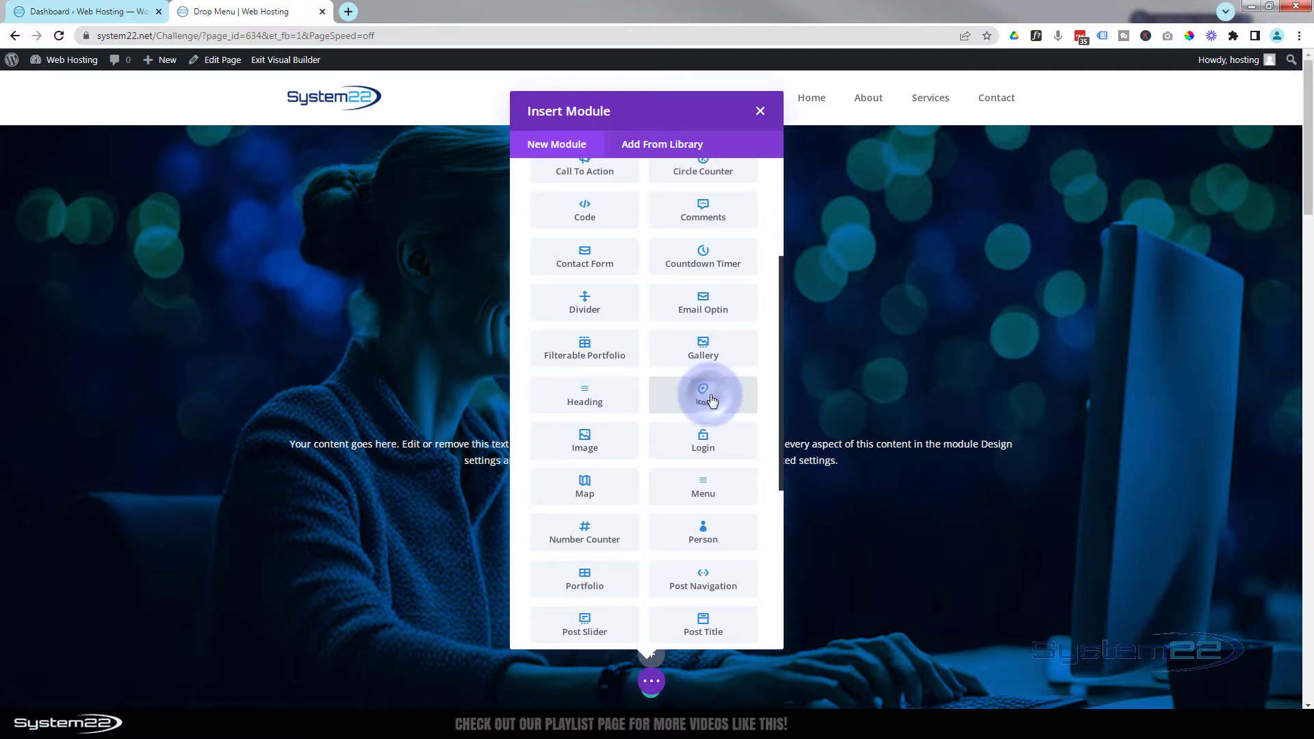
# Step: Search the icons for "whats", choose the round WhatsApp icon, and open the module's link settings
pyautogui.click(854, 325)
pyautogui.write('wh')
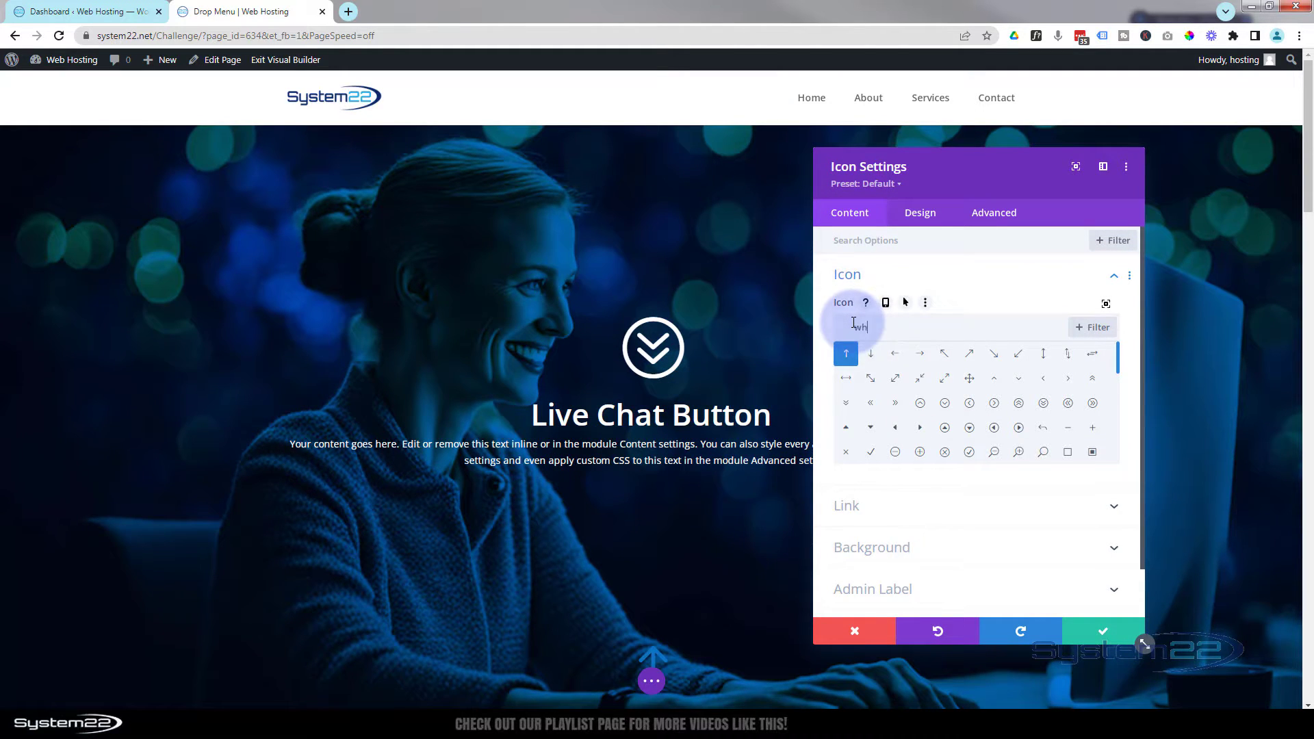
pyautogui.write('ats')
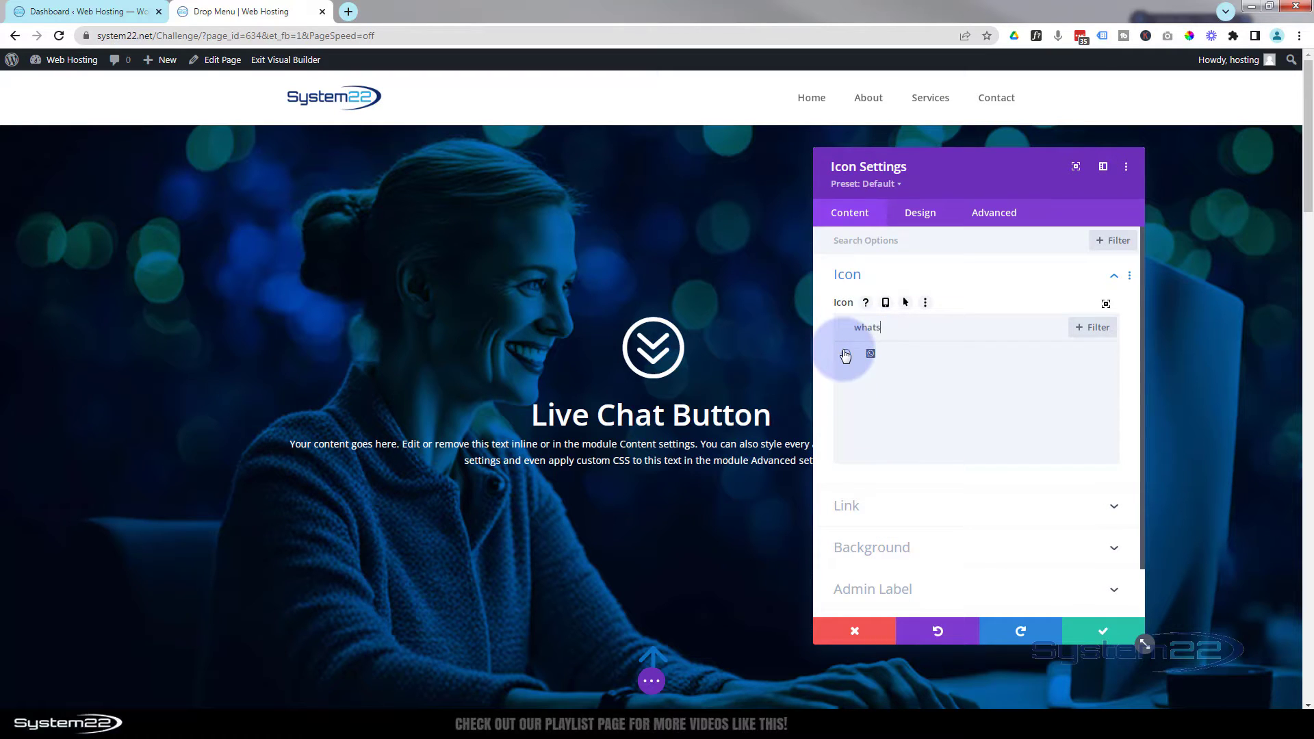
pyautogui.click(846, 354)
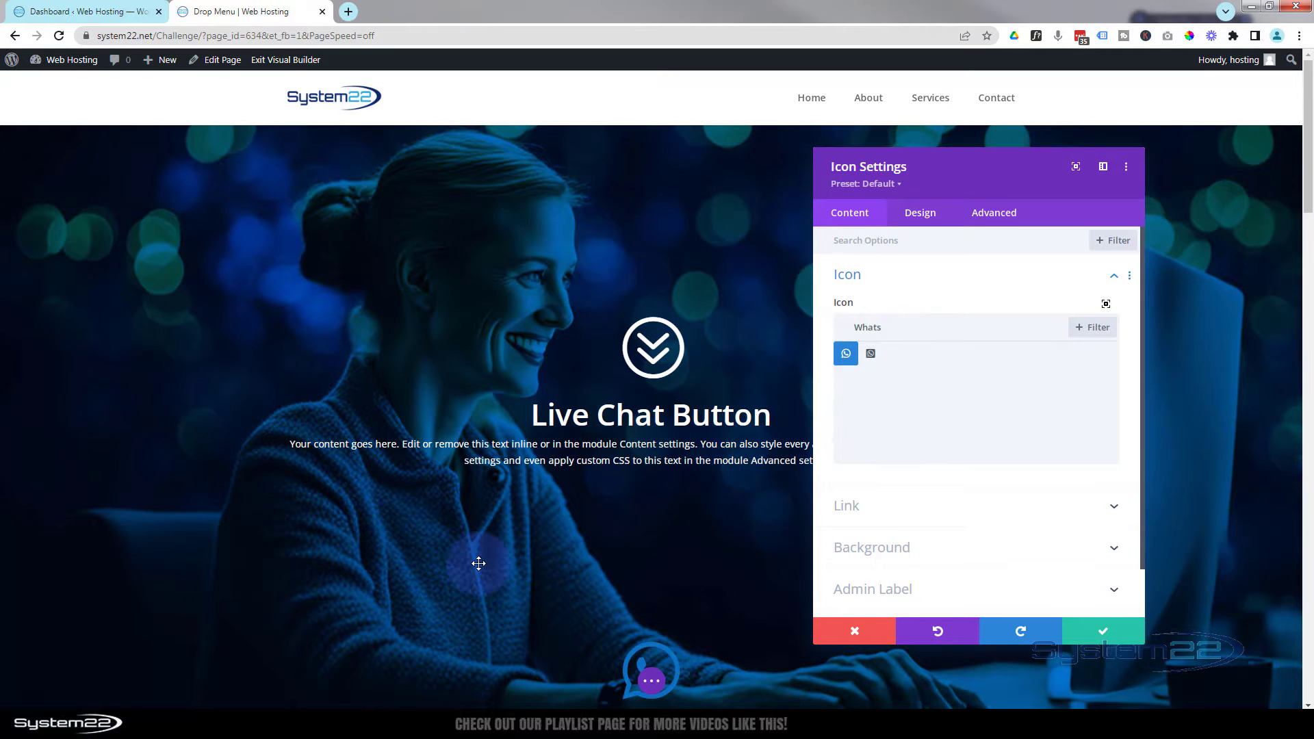
pyautogui.scroll(-2, 479, 563)
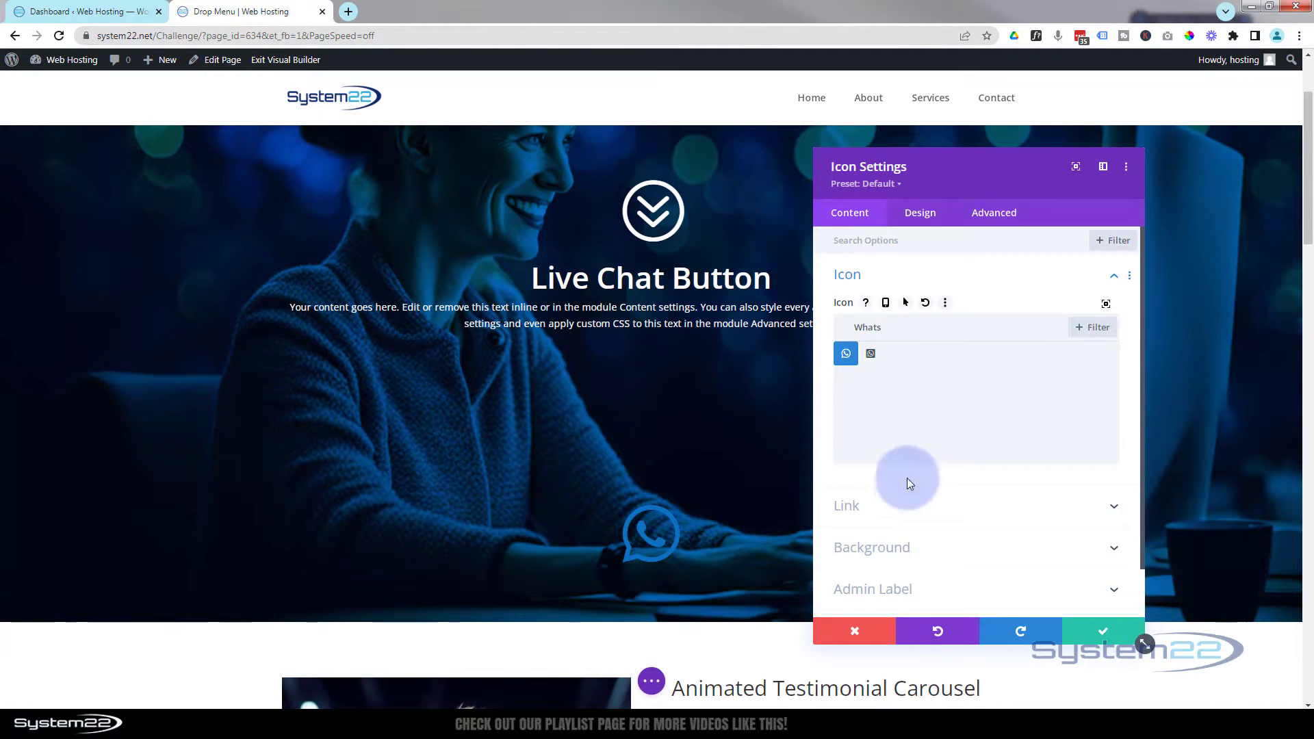
pyautogui.click(905, 517)
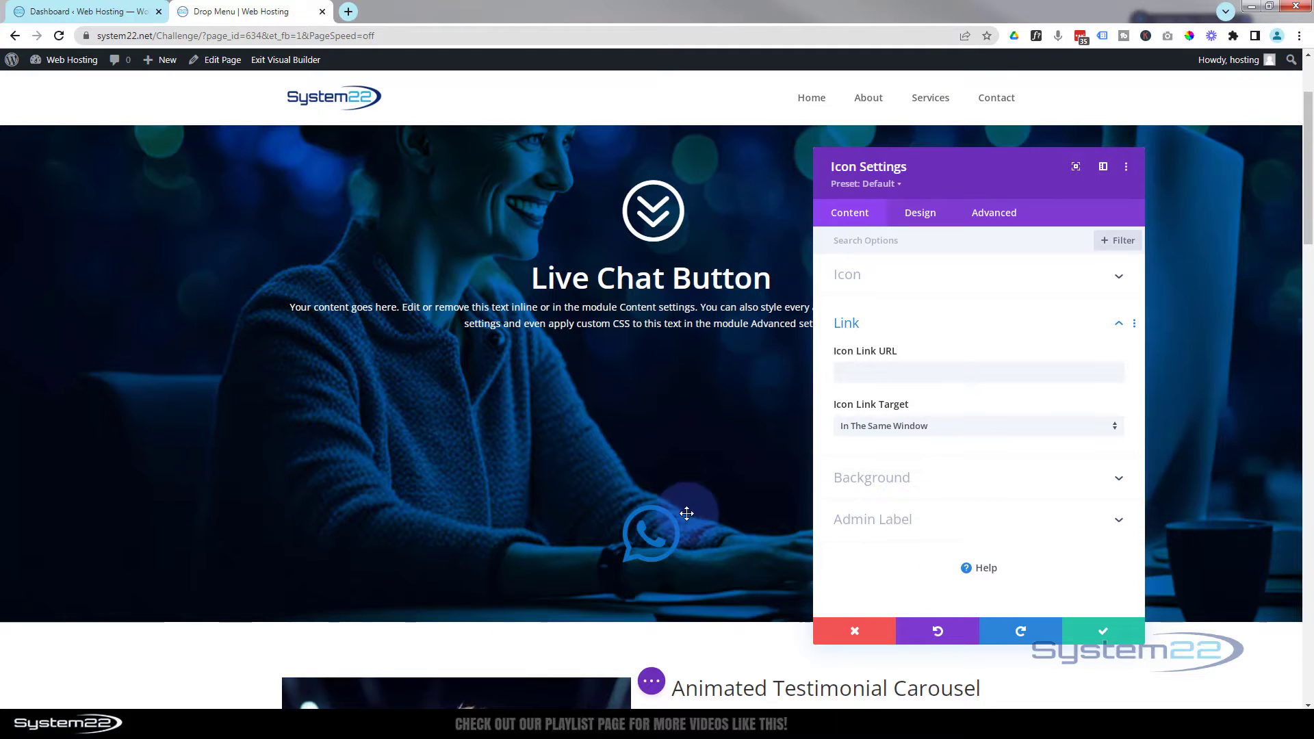
# Step: Set the WhatsApp icon's color to white and its size to 50px
pyautogui.click(920, 212)
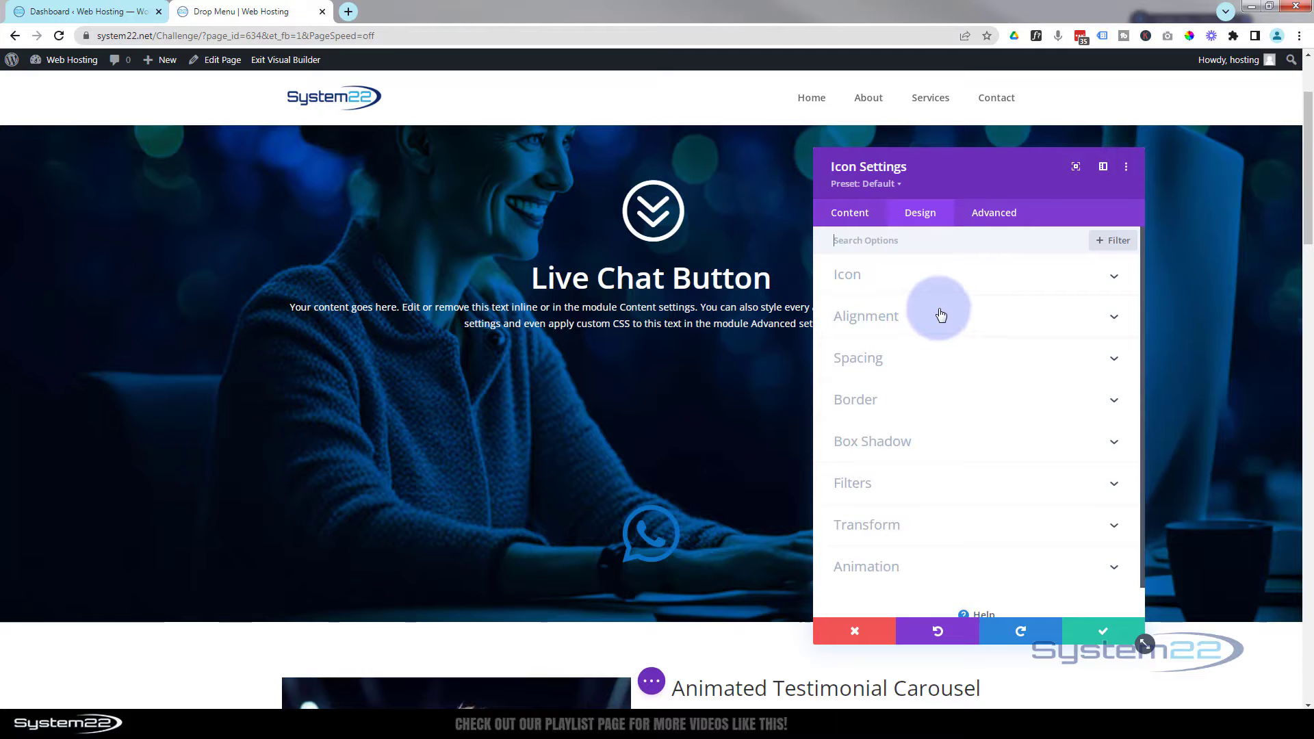
pyautogui.click(938, 274)
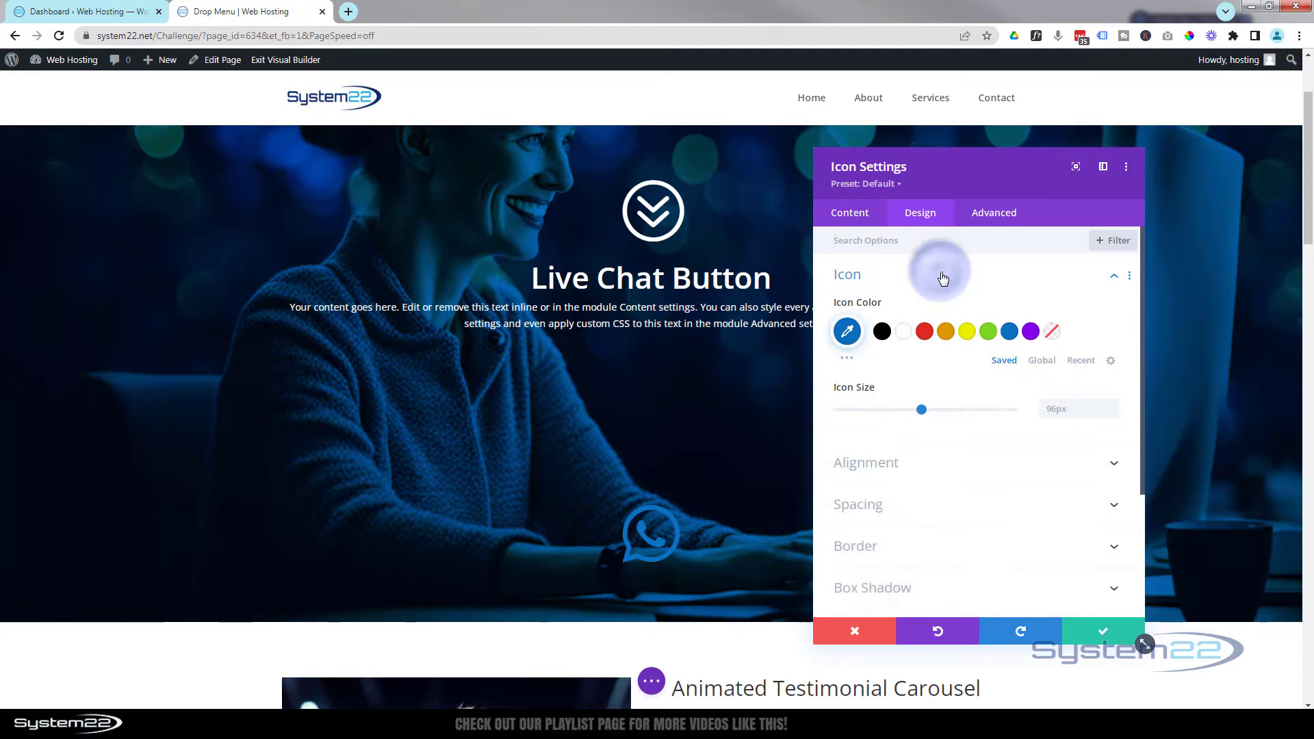
pyautogui.click(905, 333)
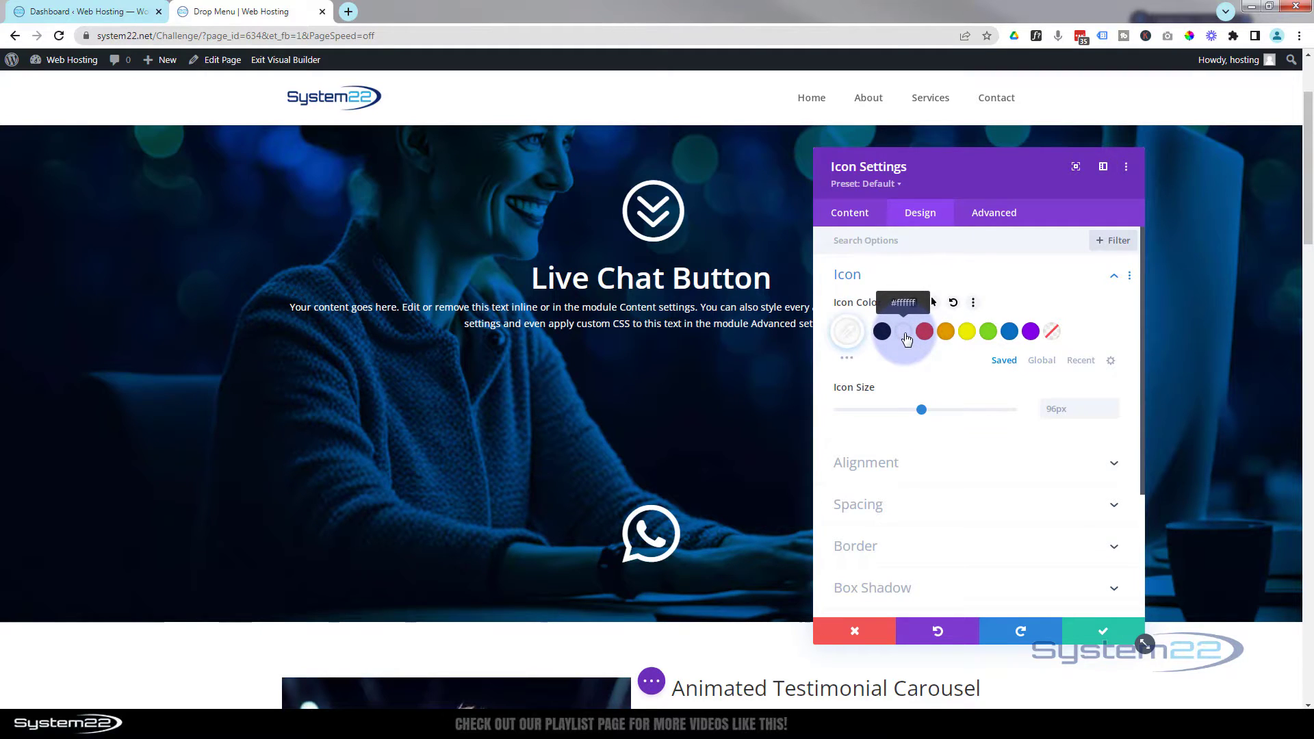
pyautogui.moveTo(921, 408); pyautogui.dragTo(882, 408)
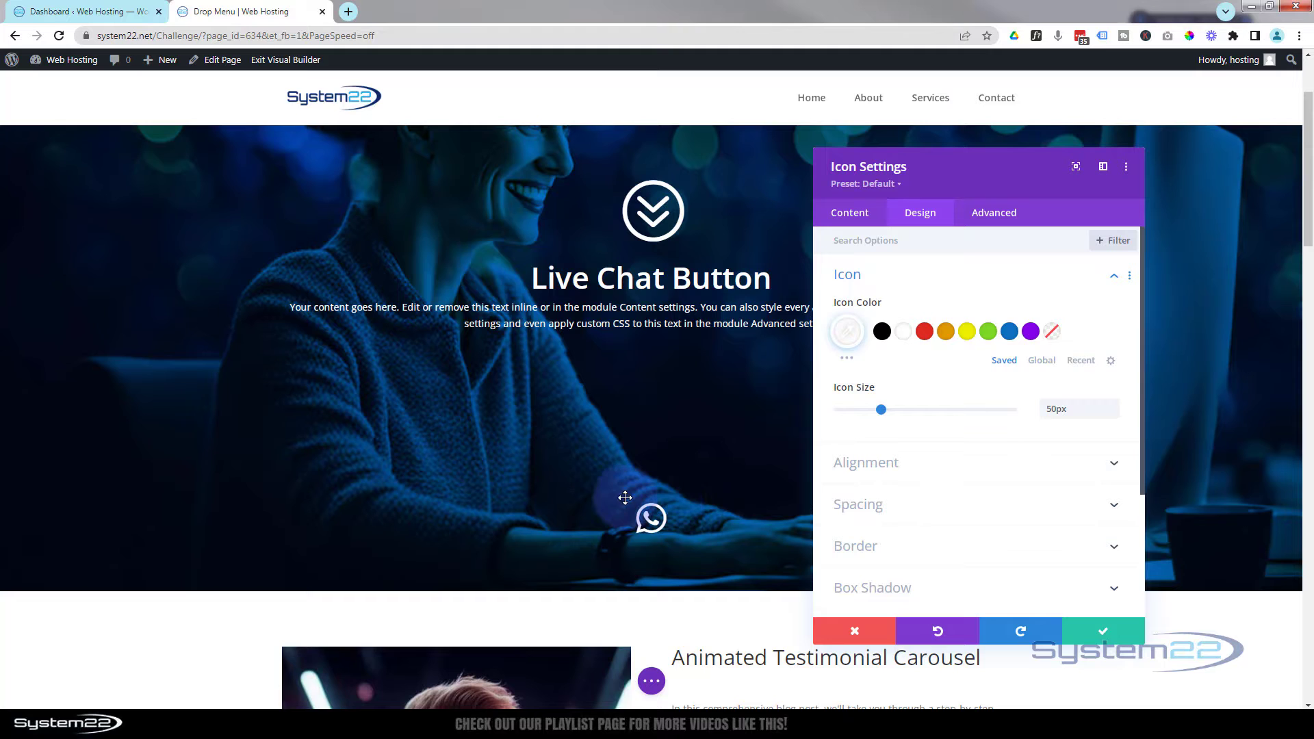
# Step: Give the WhatsApp icon module a green #7cda24 background color
pyautogui.click(853, 213)
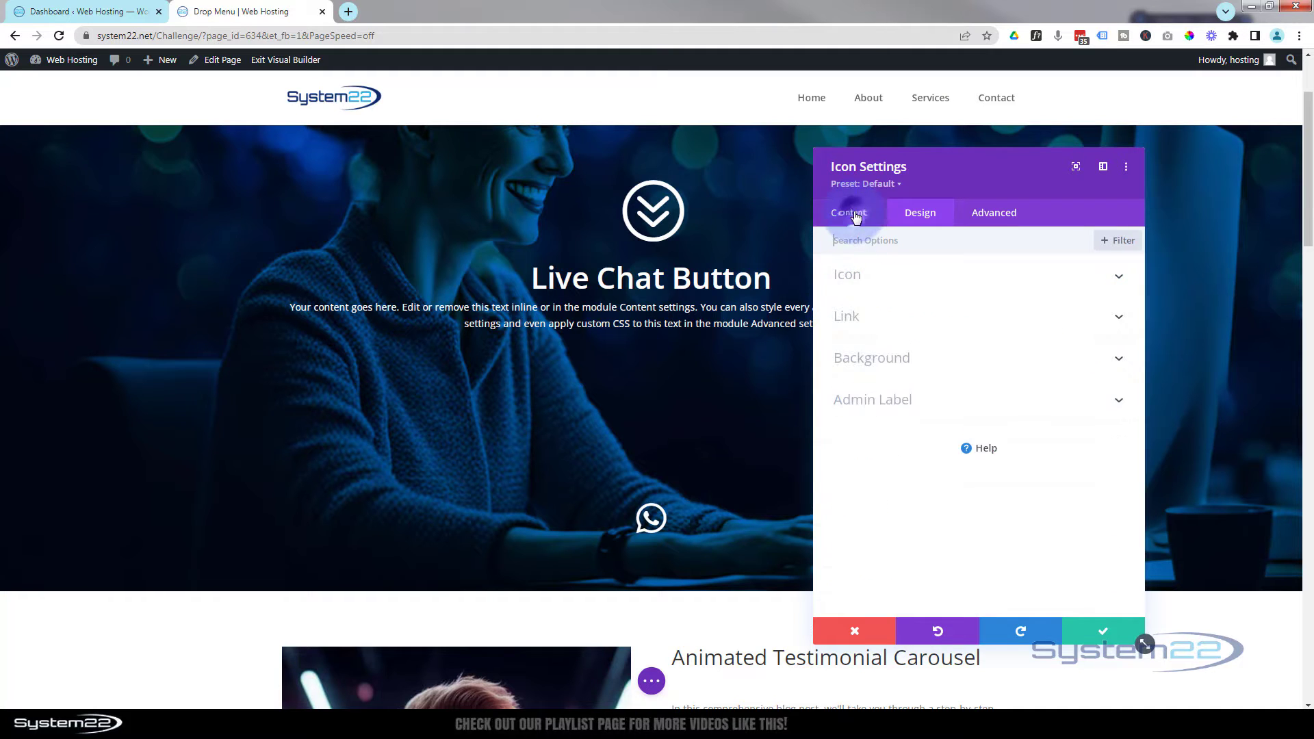
pyautogui.click(945, 363)
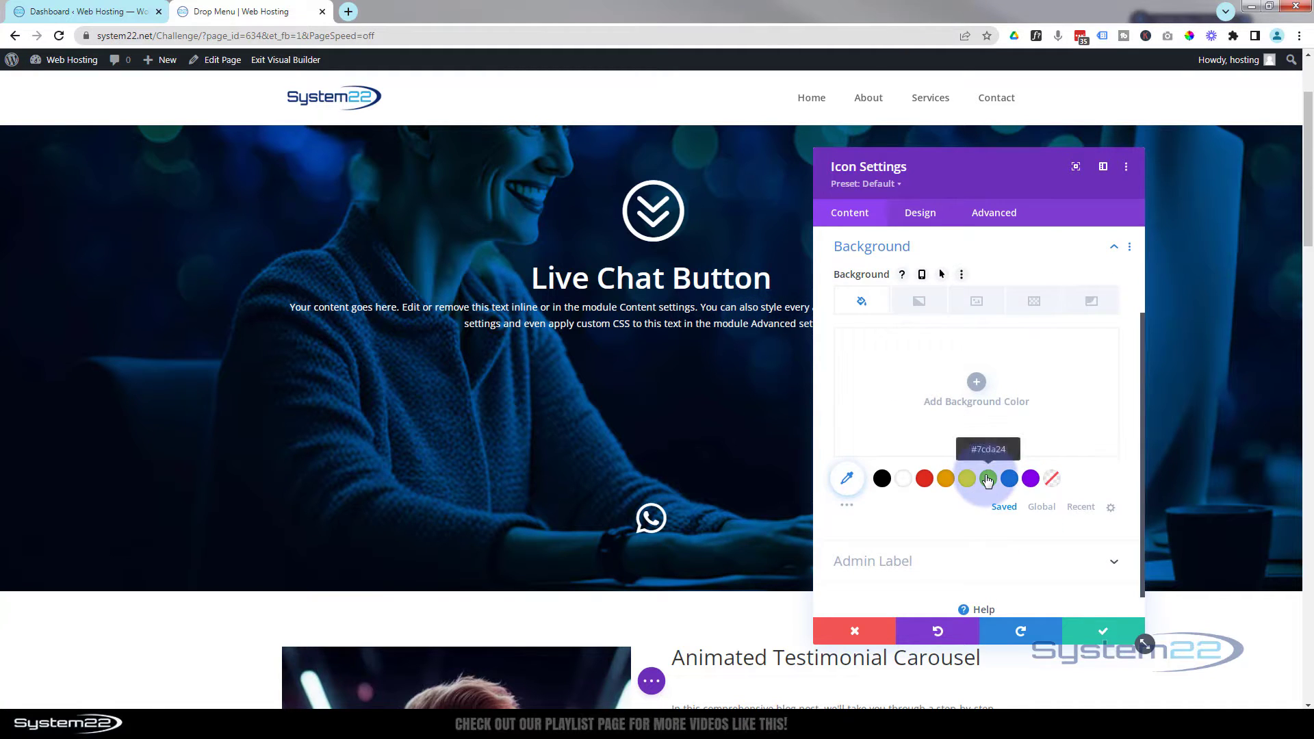
pyautogui.click(988, 479)
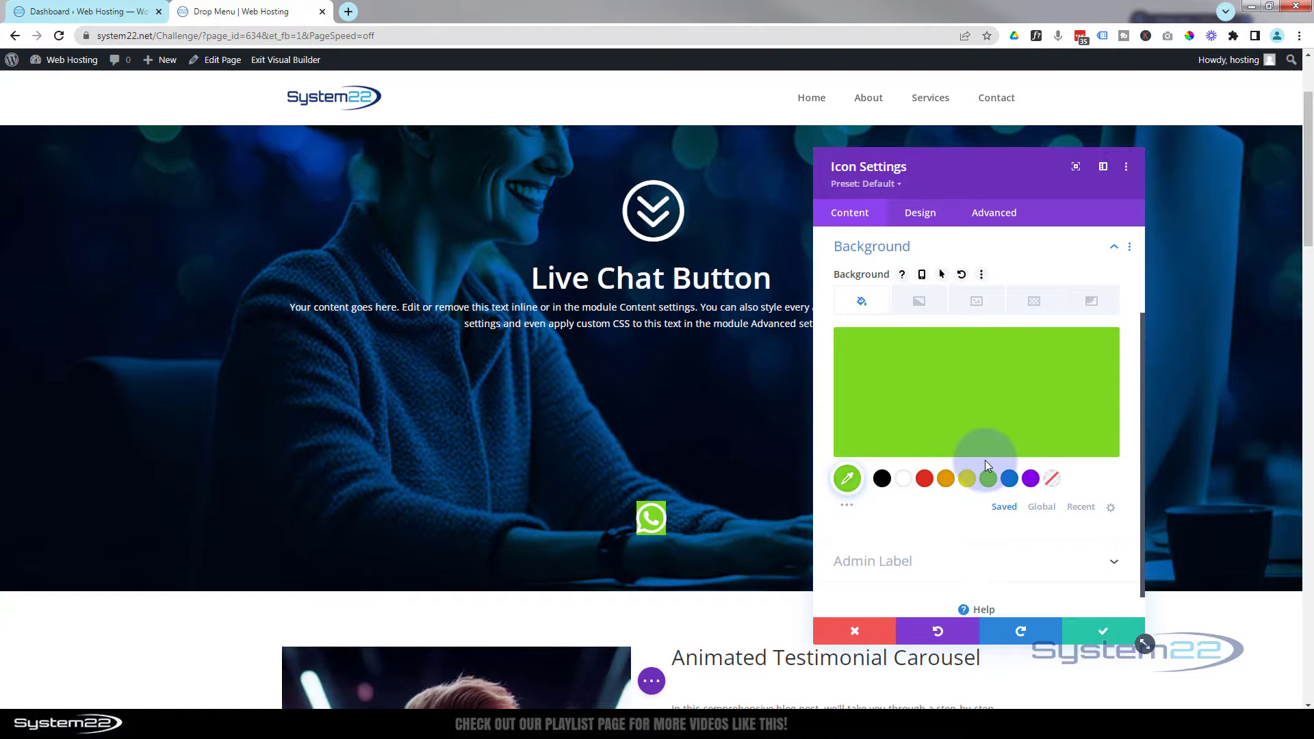
# Step: Set the WhatsApp icon module's padding to 3px top and bottom and 5px left and right
pyautogui.click(922, 214)
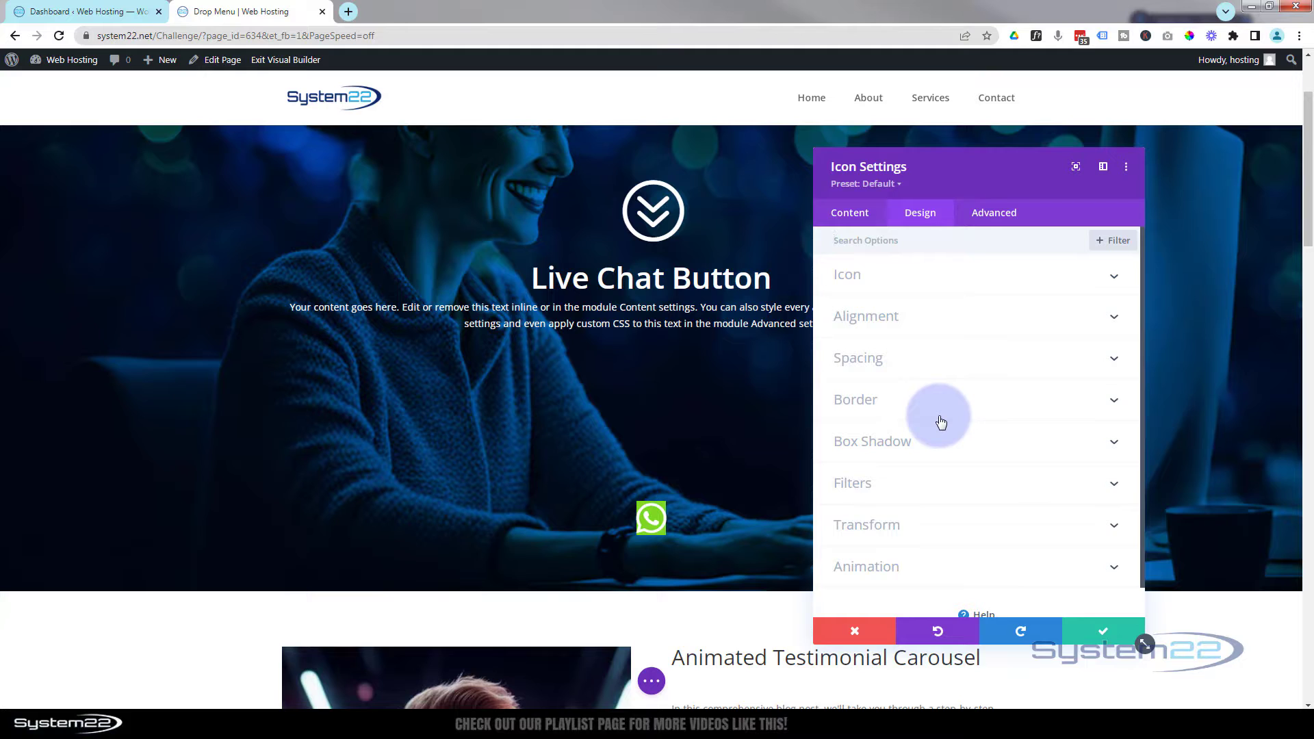
pyautogui.click(938, 363)
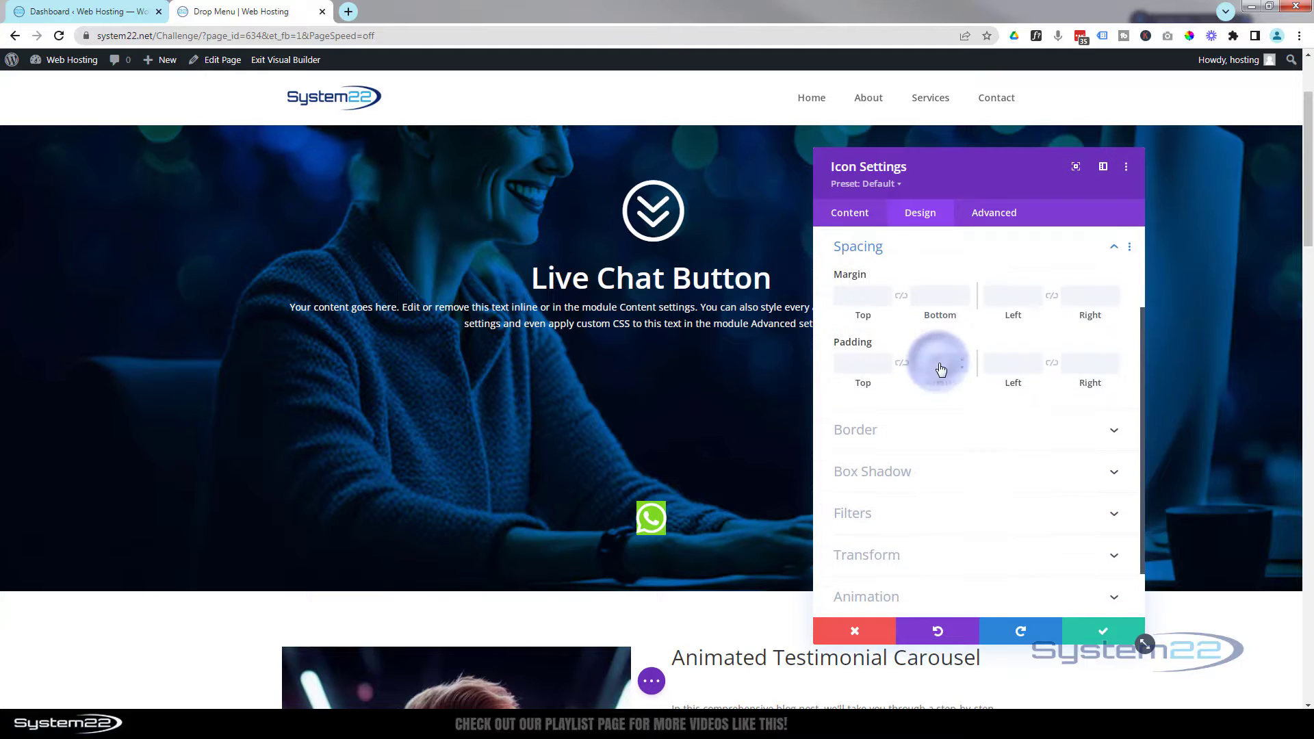
pyautogui.click(864, 360)
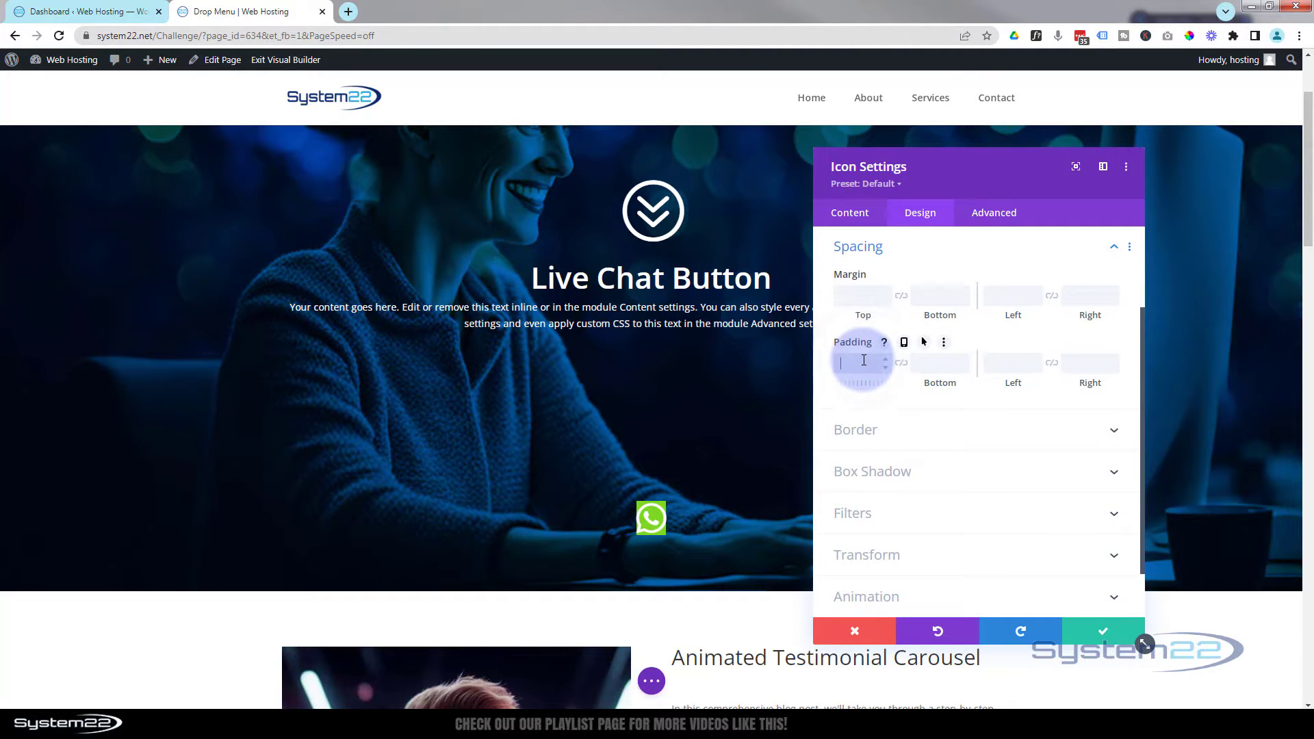
pyautogui.write('3px')
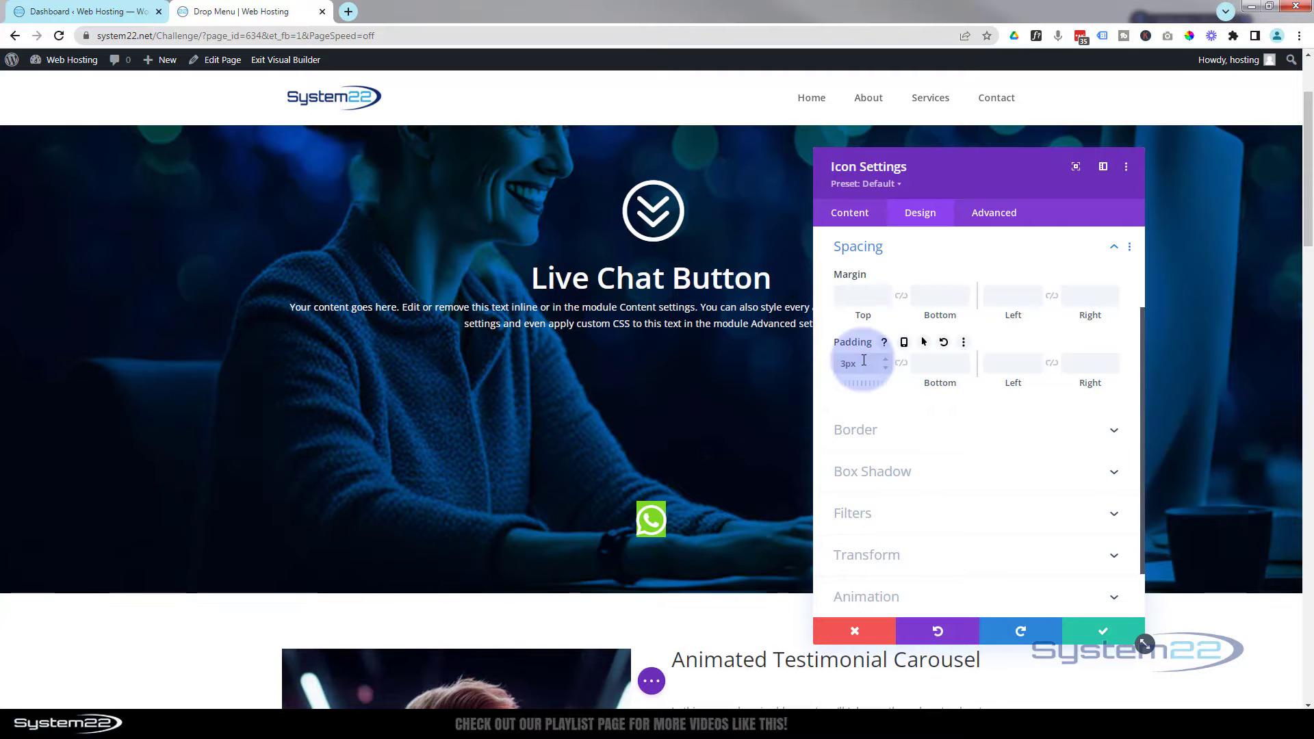
pyautogui.click(918, 363)
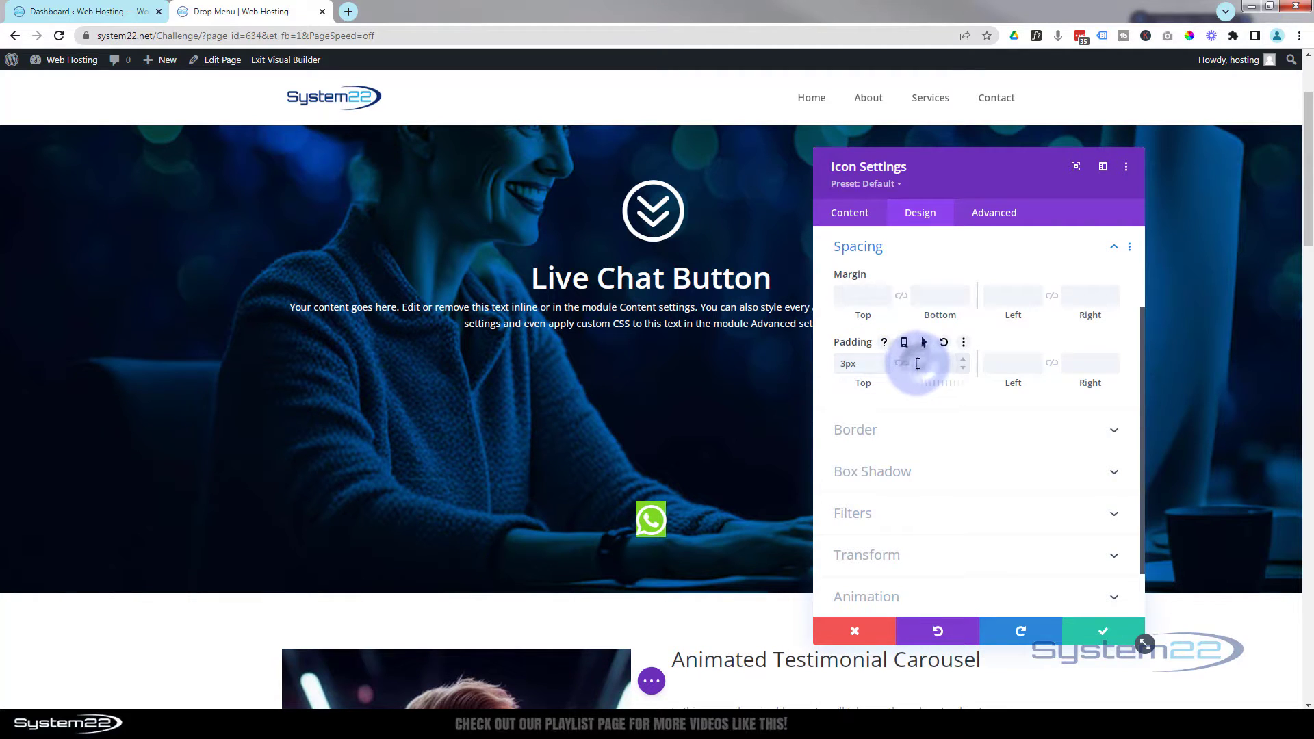
pyautogui.write('3px')
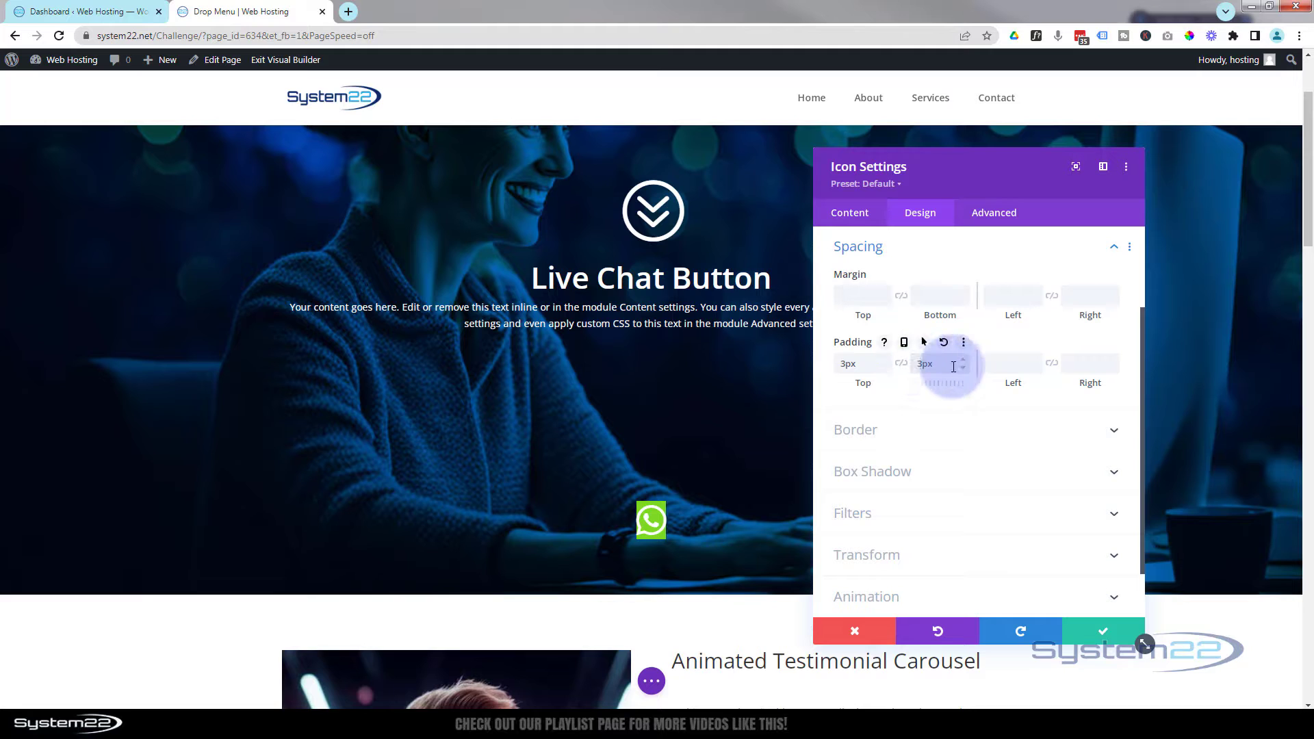
pyautogui.click(1003, 365)
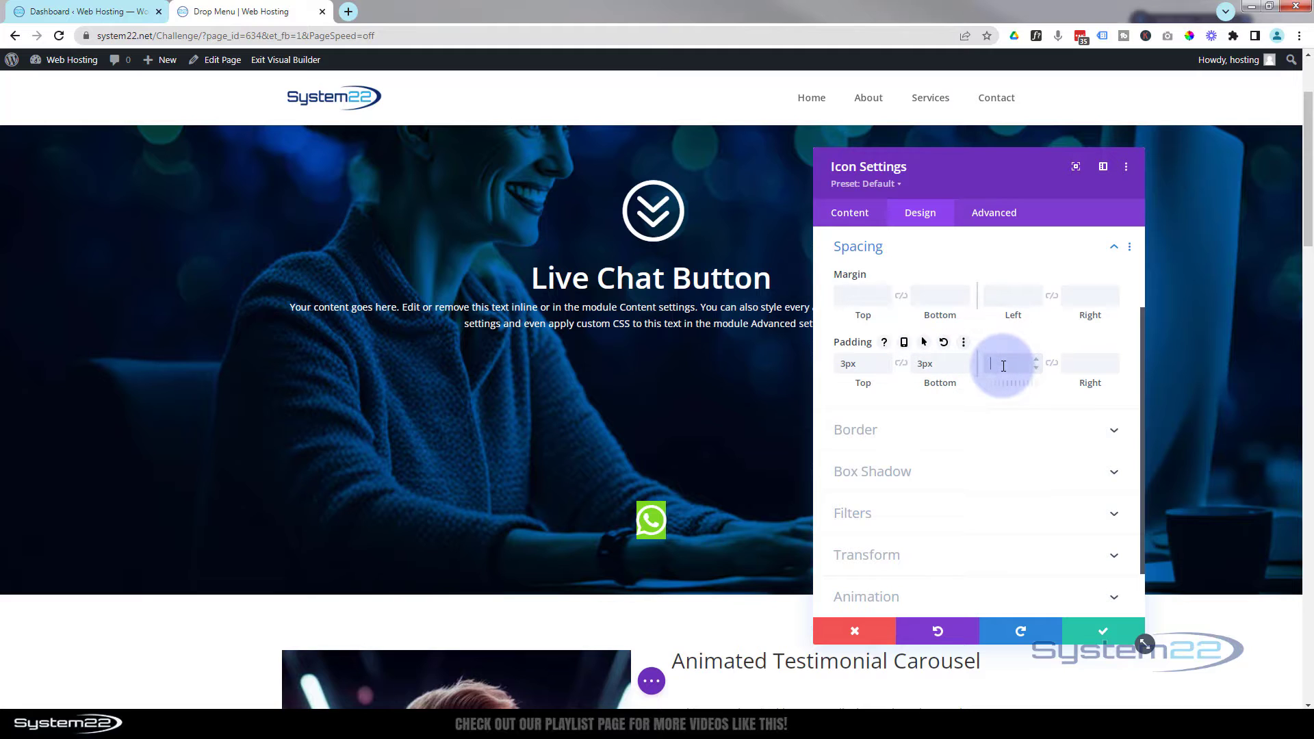
pyautogui.write('5px')
pyautogui.click(1084, 362)
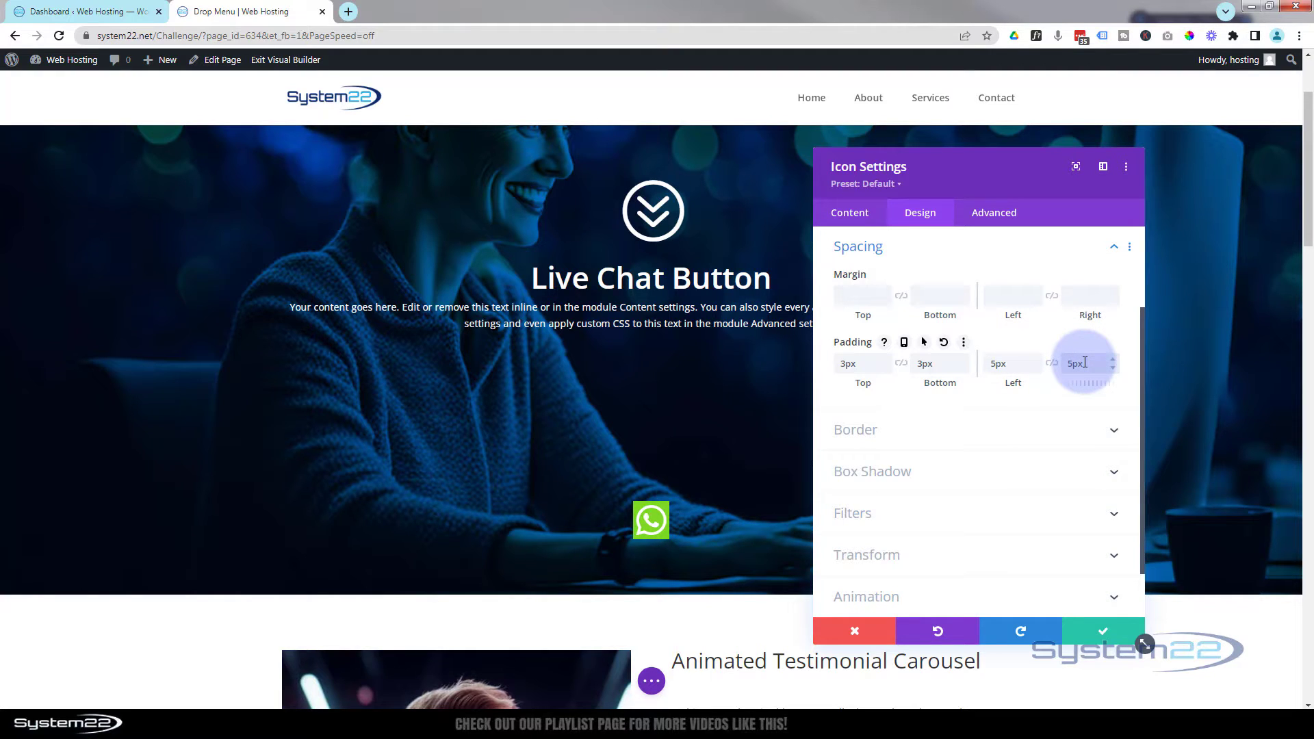
pyautogui.click(1055, 382)
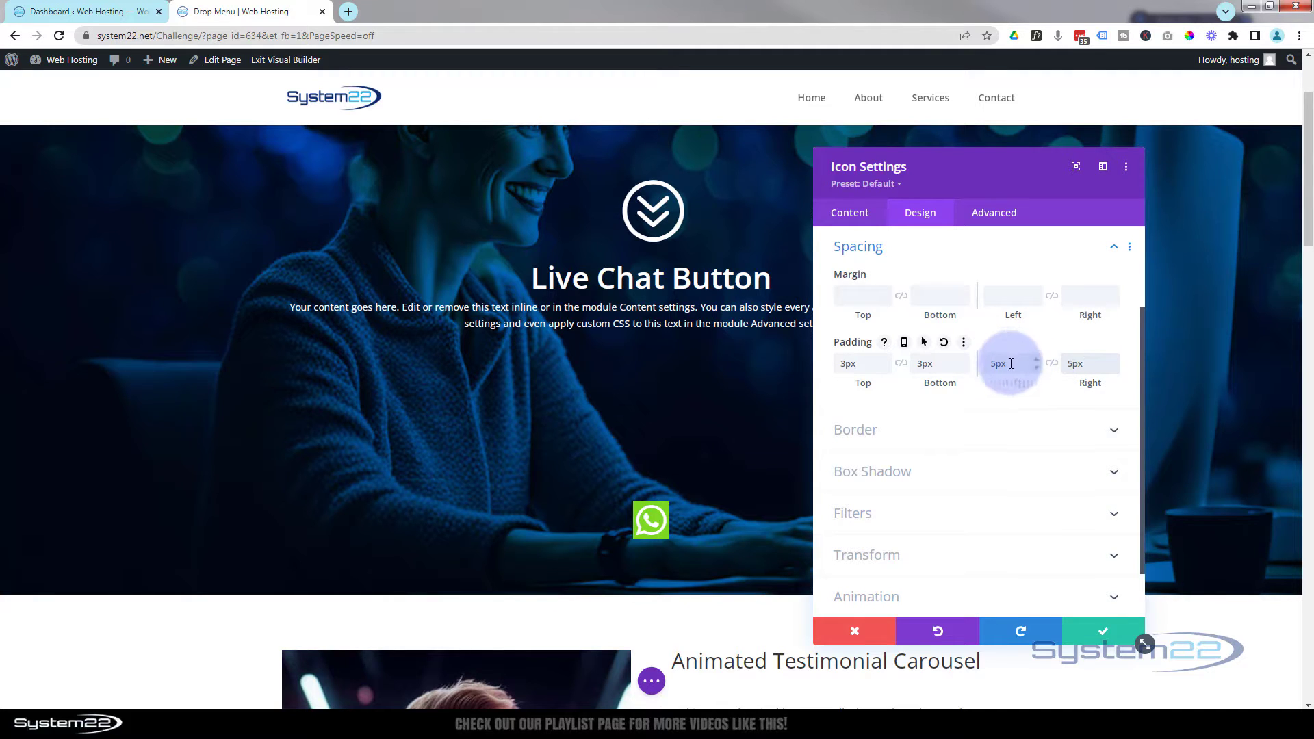
# Step: Increase the WhatsApp icon module's left padding to 8px and its right padding to 7px
pyautogui.click(1035, 359)
pyautogui.click(1036, 359)
pyautogui.click(1036, 359)
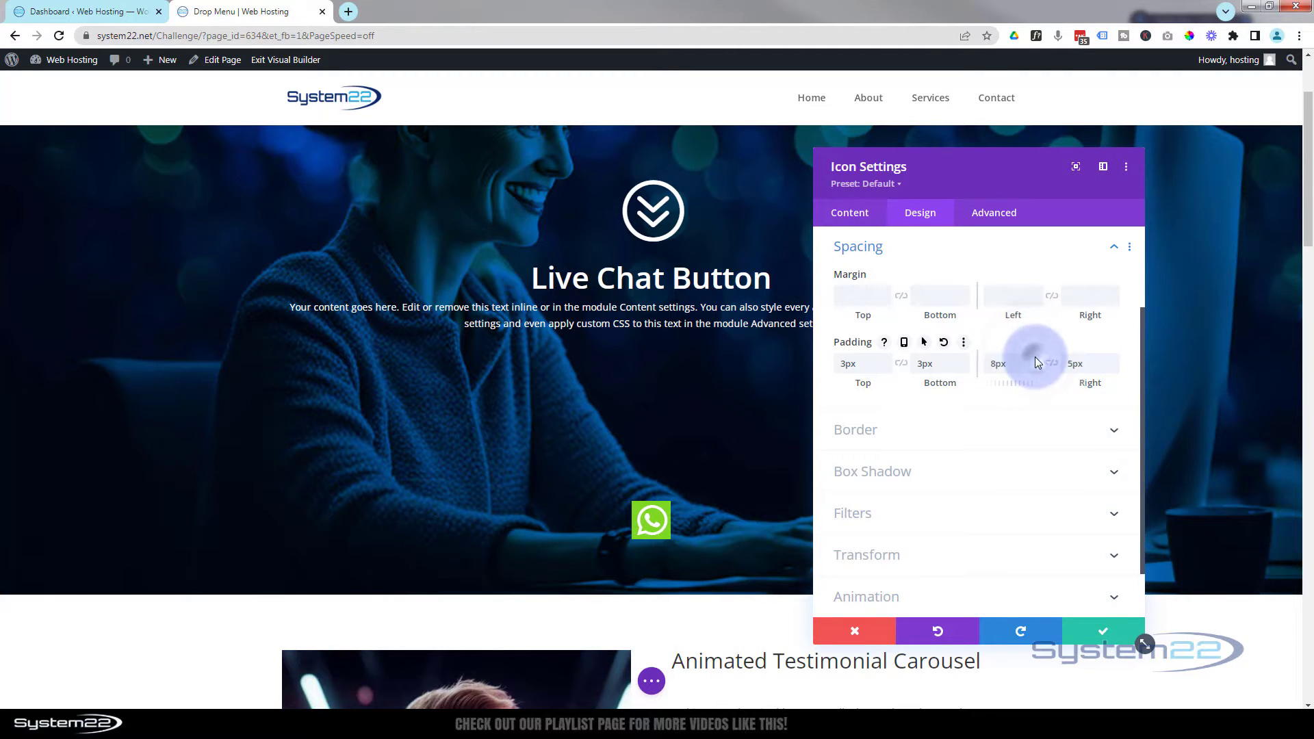
pyautogui.click(1108, 361)
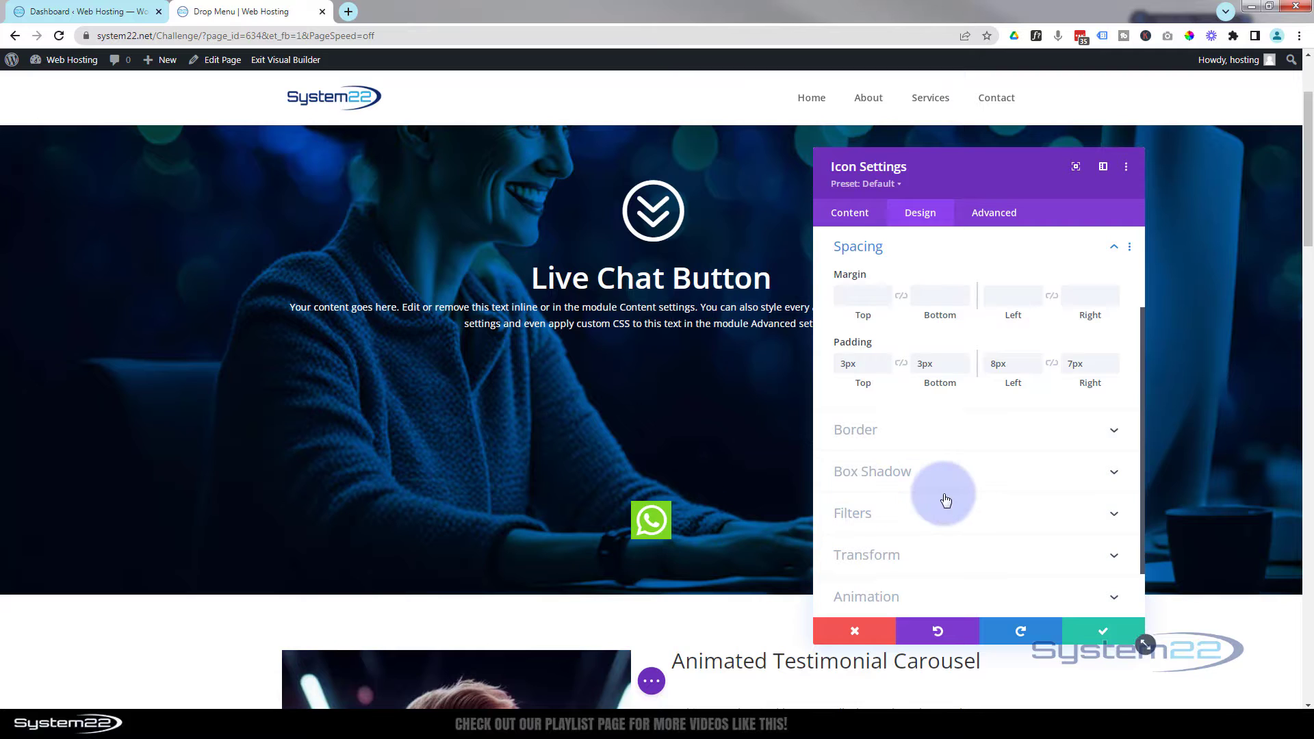
# Step: Try 50px rounded corners on the WhatsApp icon module, but settle on 5px for all four corners
pyautogui.click(933, 433)
pyautogui.click(856, 312)
pyautogui.moveTo(929, 275)
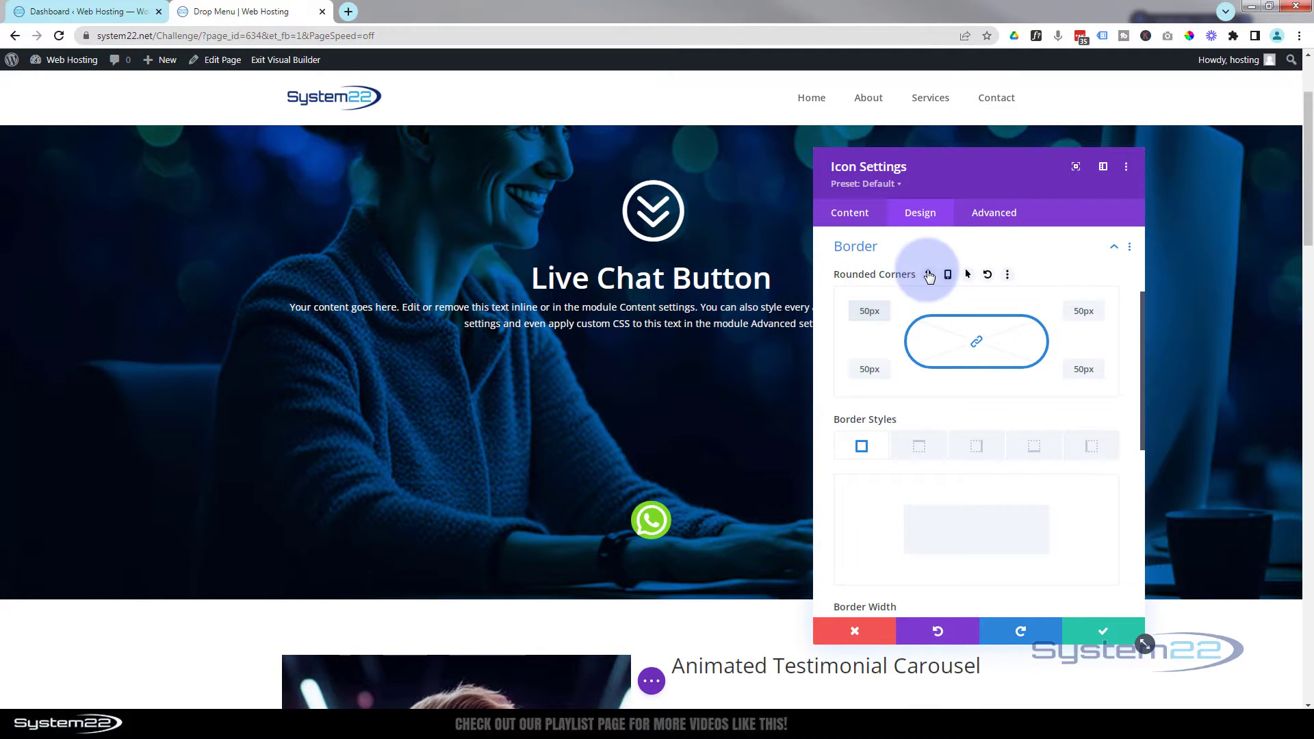
pyautogui.click(867, 310)
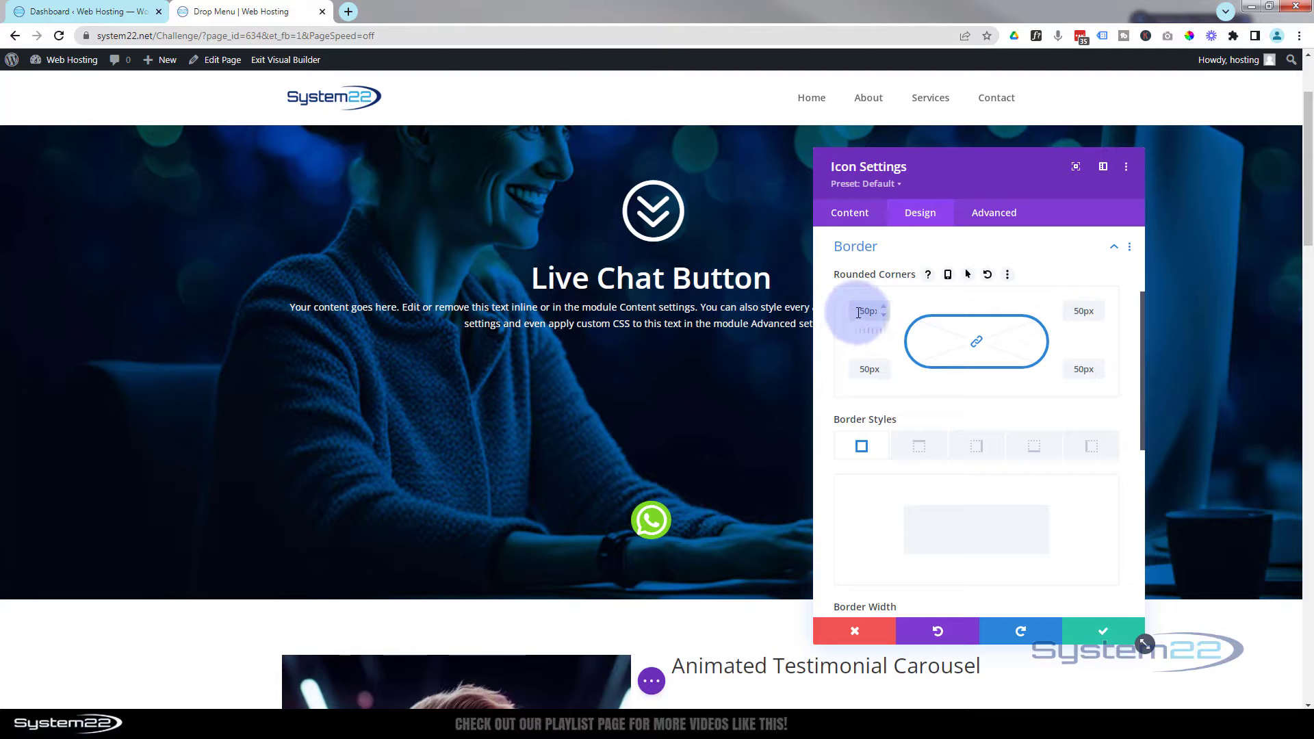
pyautogui.doubleClick(868, 310)
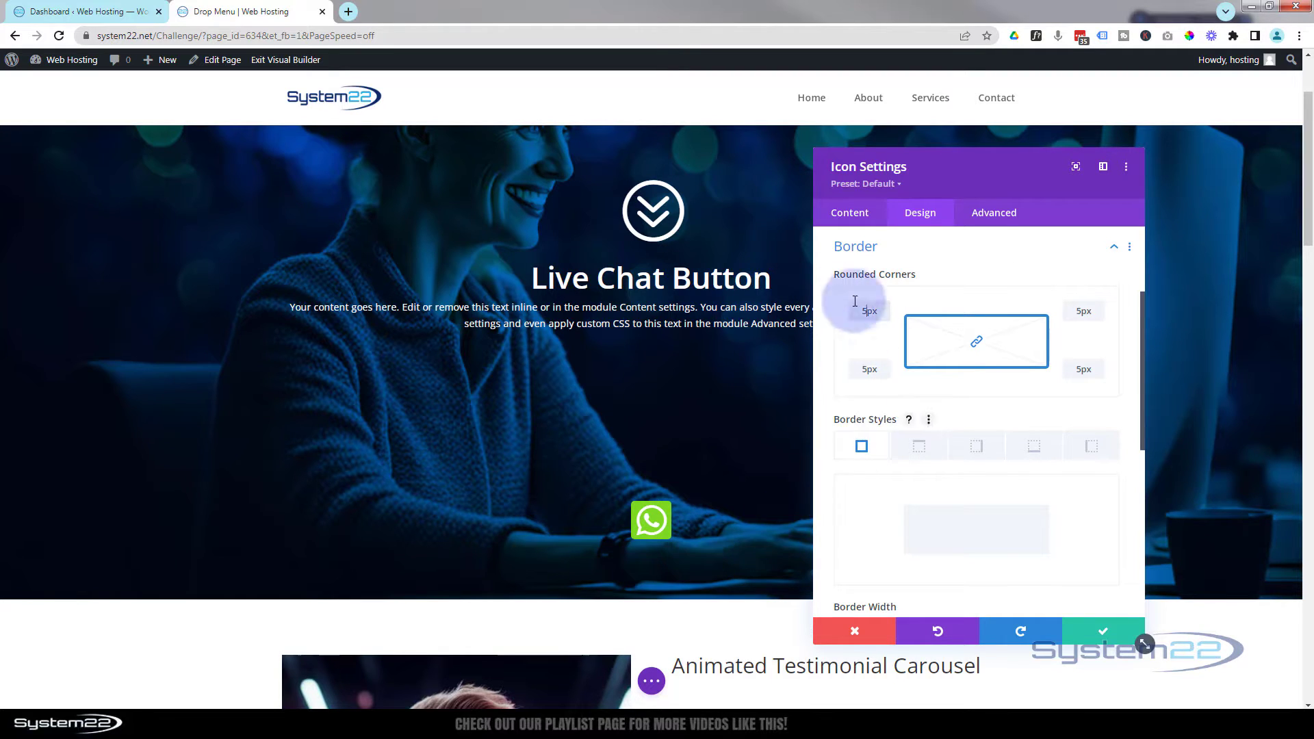
pyautogui.click(845, 216)
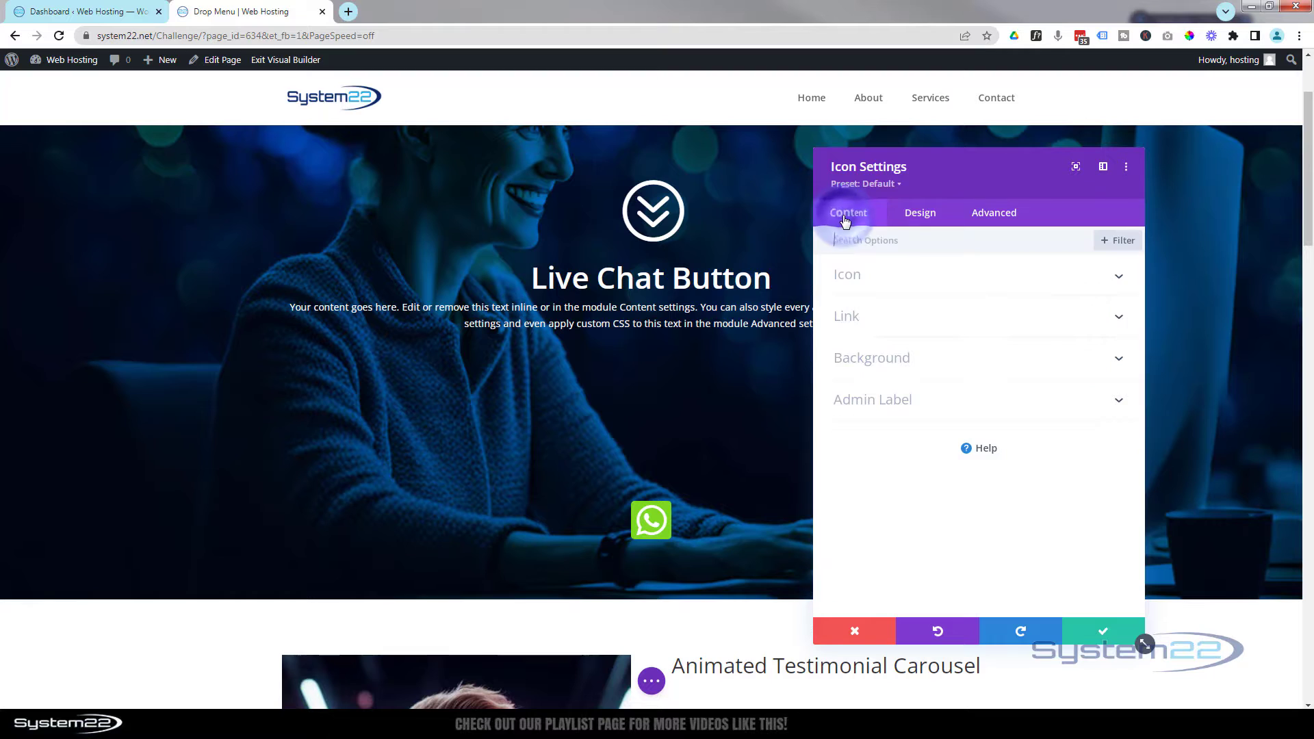
pyautogui.click(915, 324)
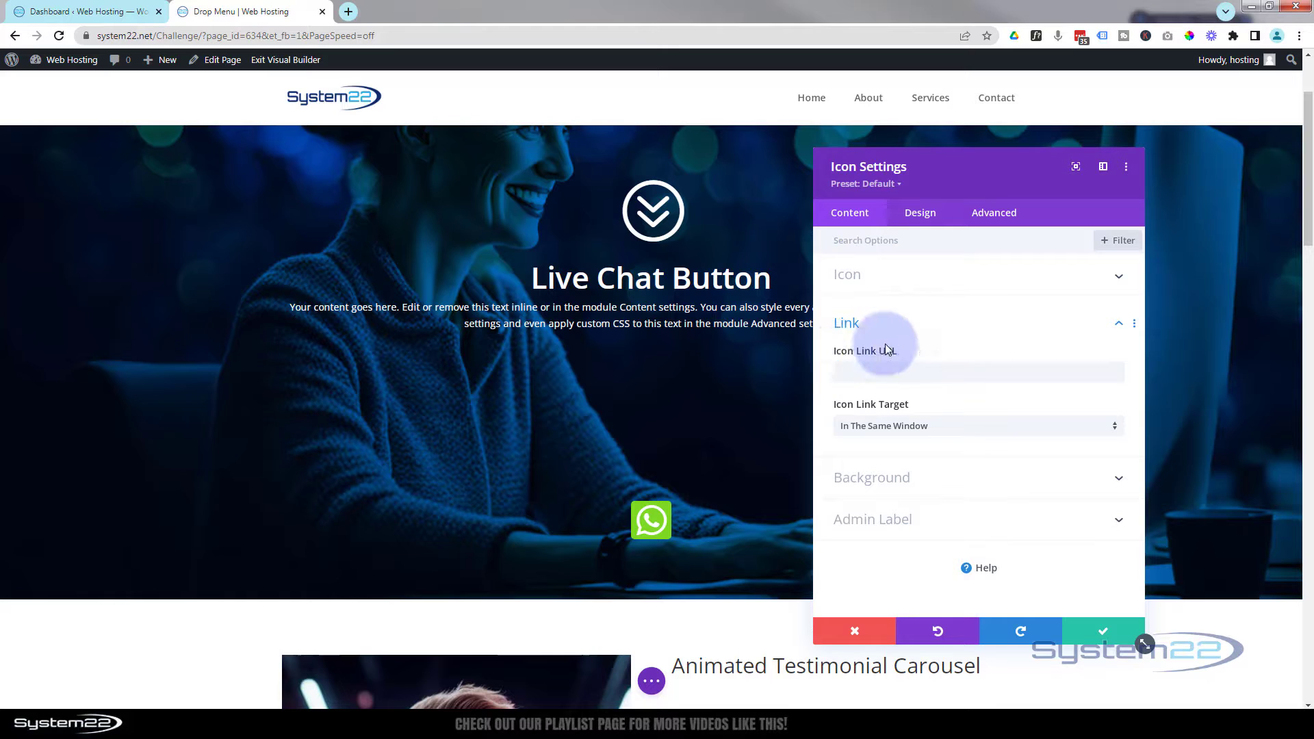
pyautogui.click(853, 367)
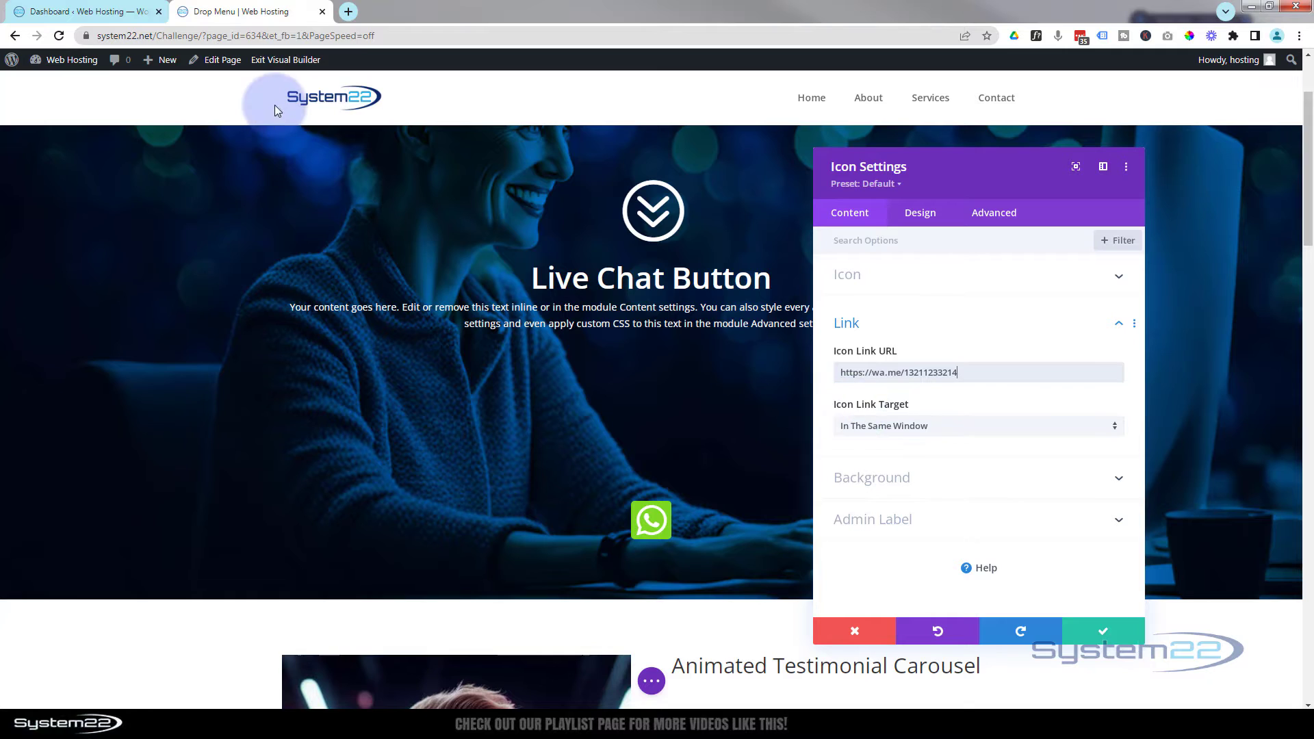
pyautogui.click(909, 430)
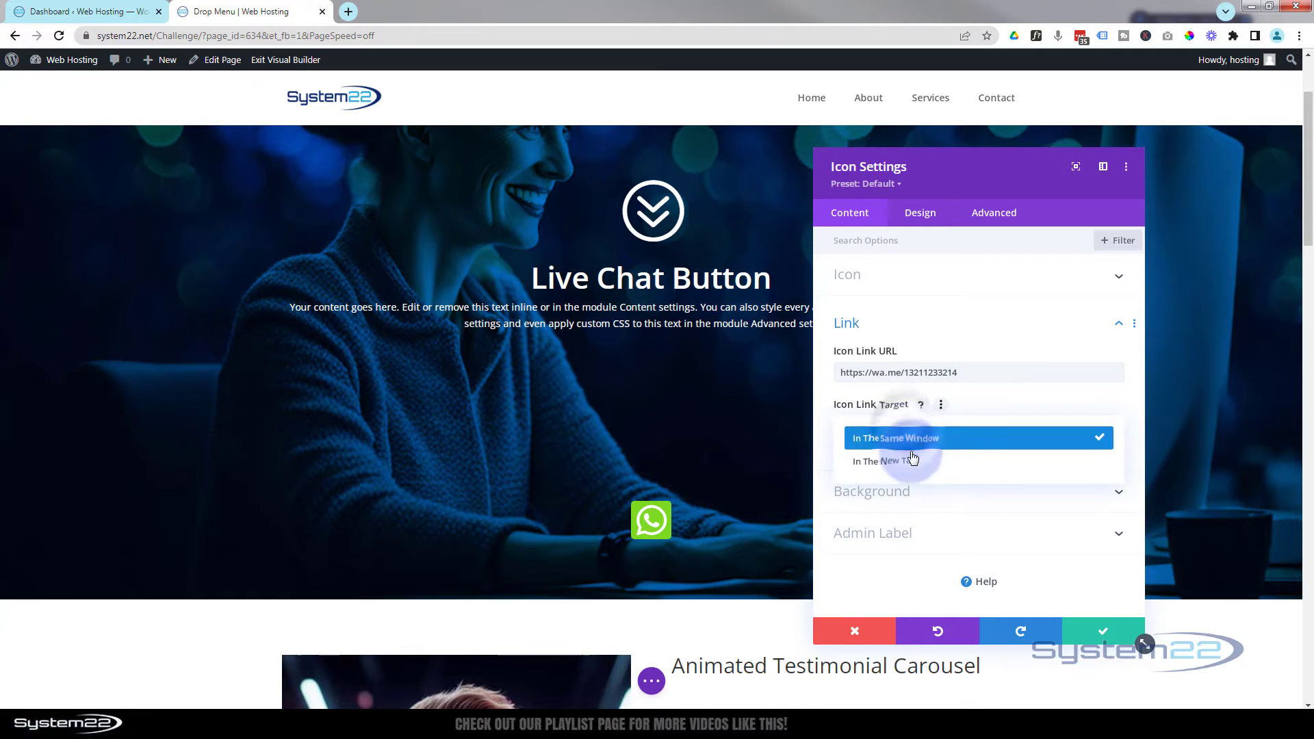
pyautogui.click(913, 463)
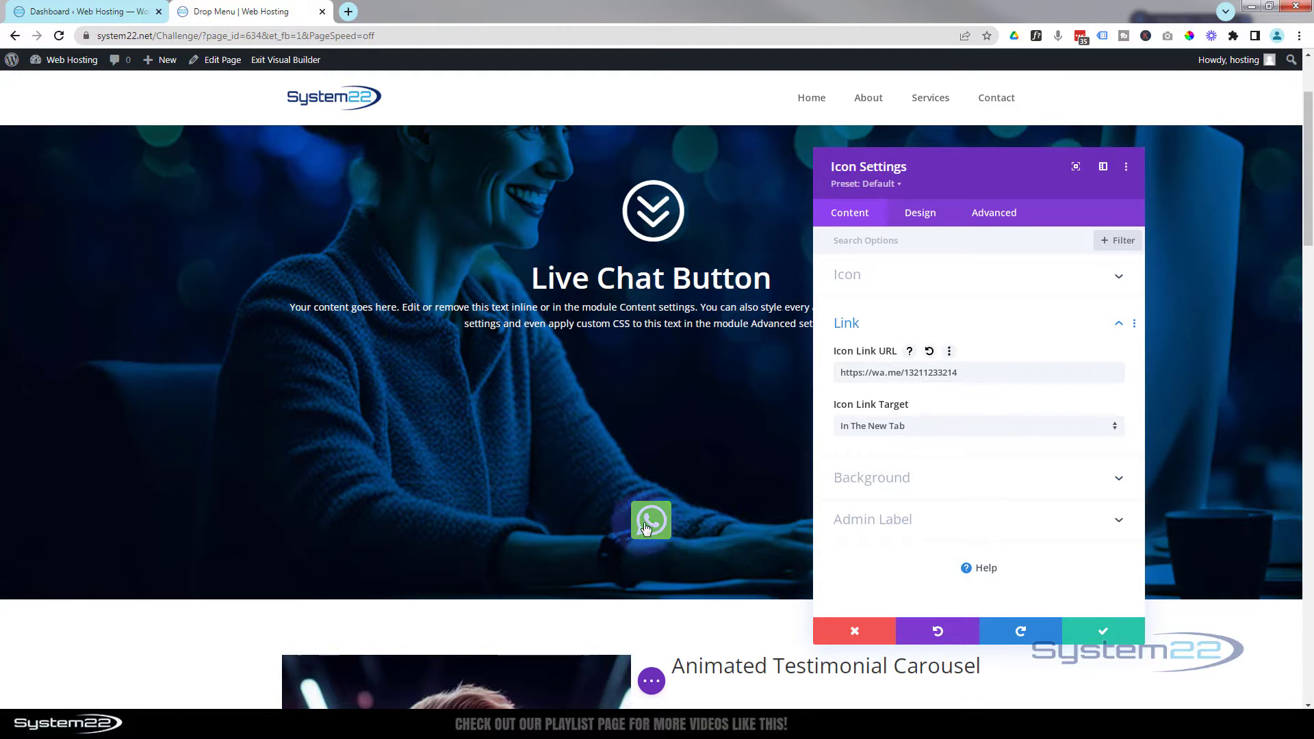
pyautogui.click(1105, 633)
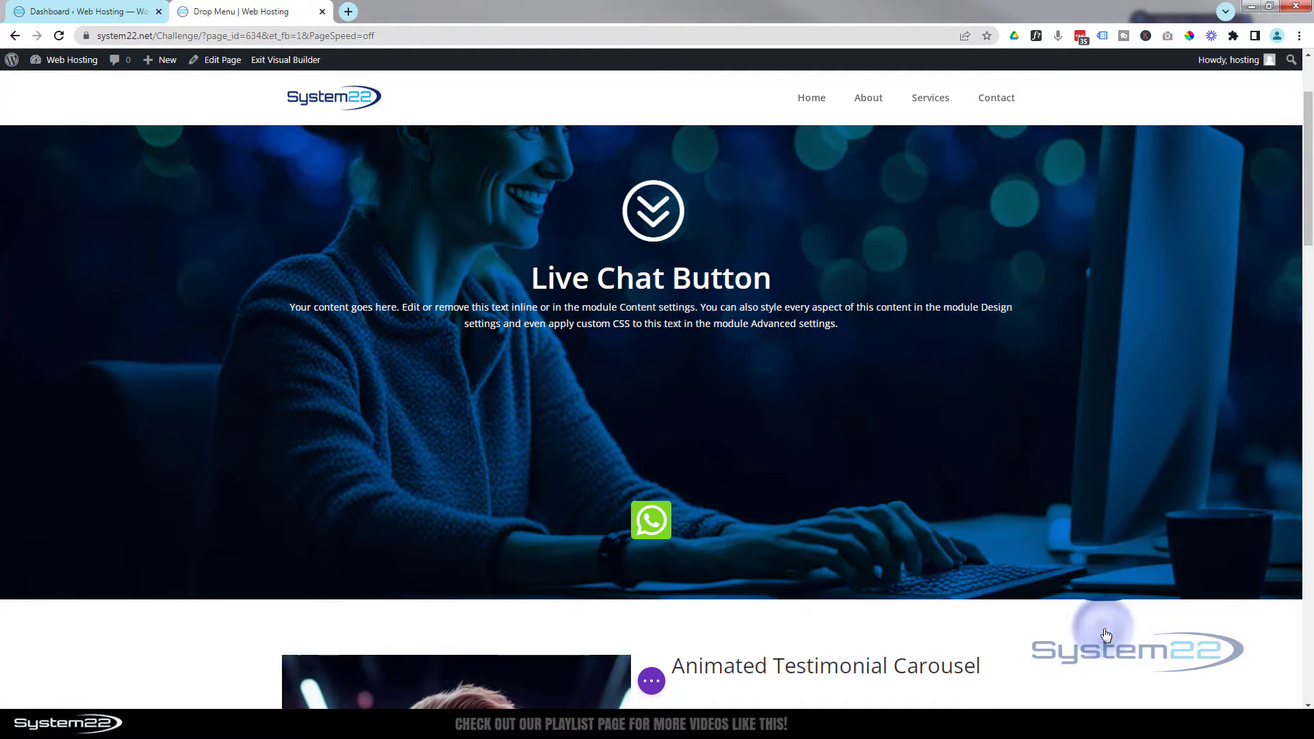
# Step: Open the settings of the row holding the WhatsApp icon and give the row a red background color
pyautogui.moveTo(487, 499)
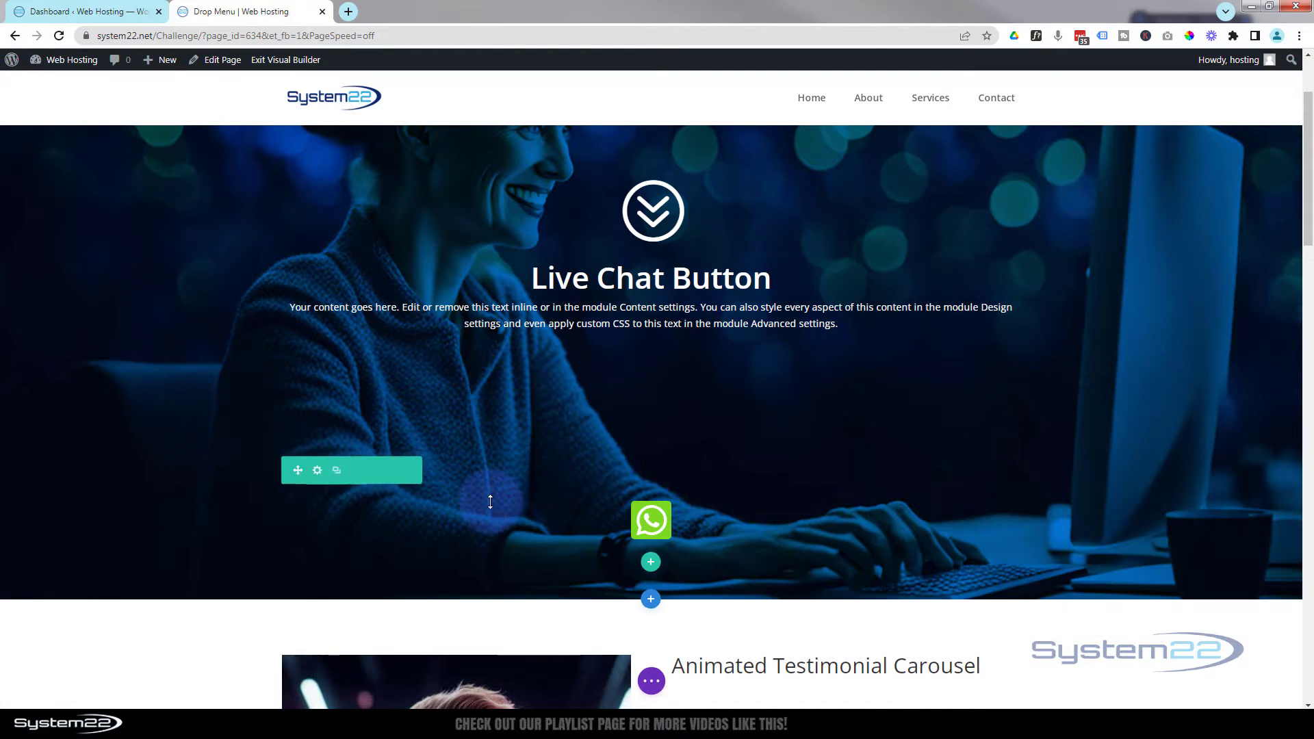
pyautogui.click(319, 471)
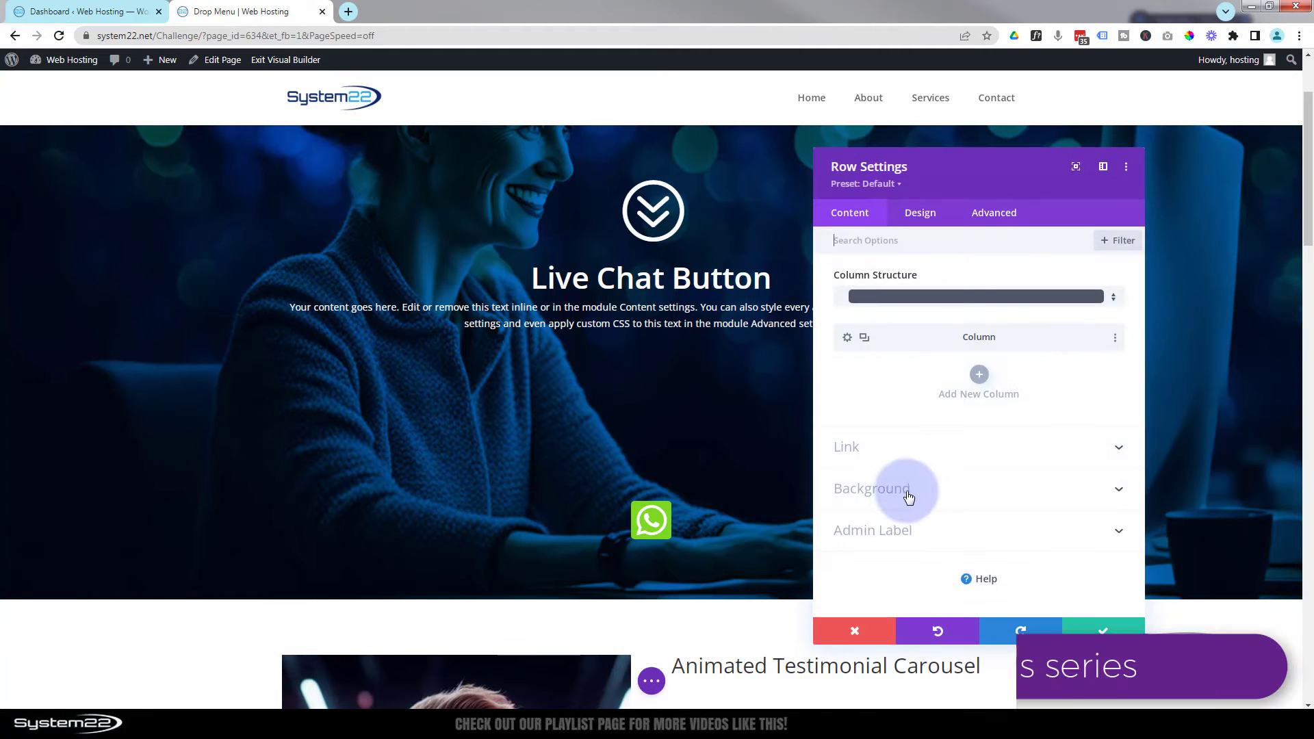
pyautogui.click(908, 492)
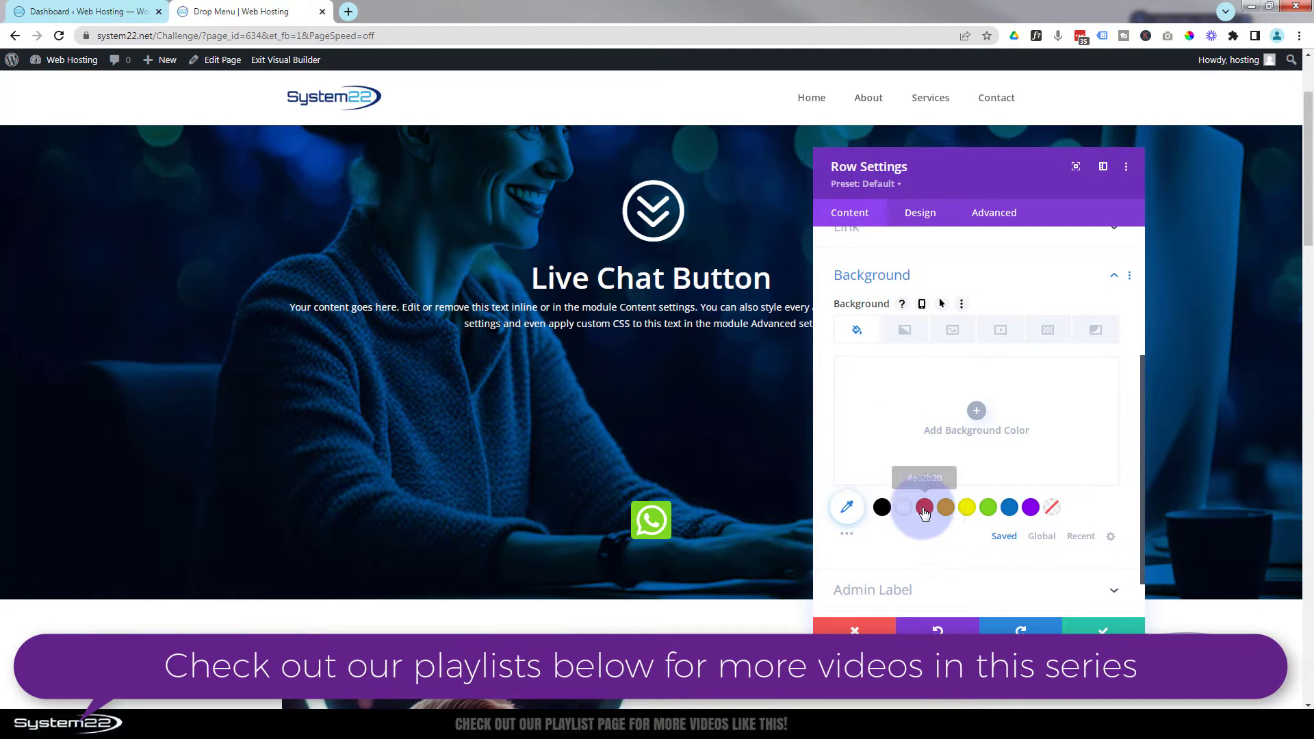
pyautogui.click(924, 508)
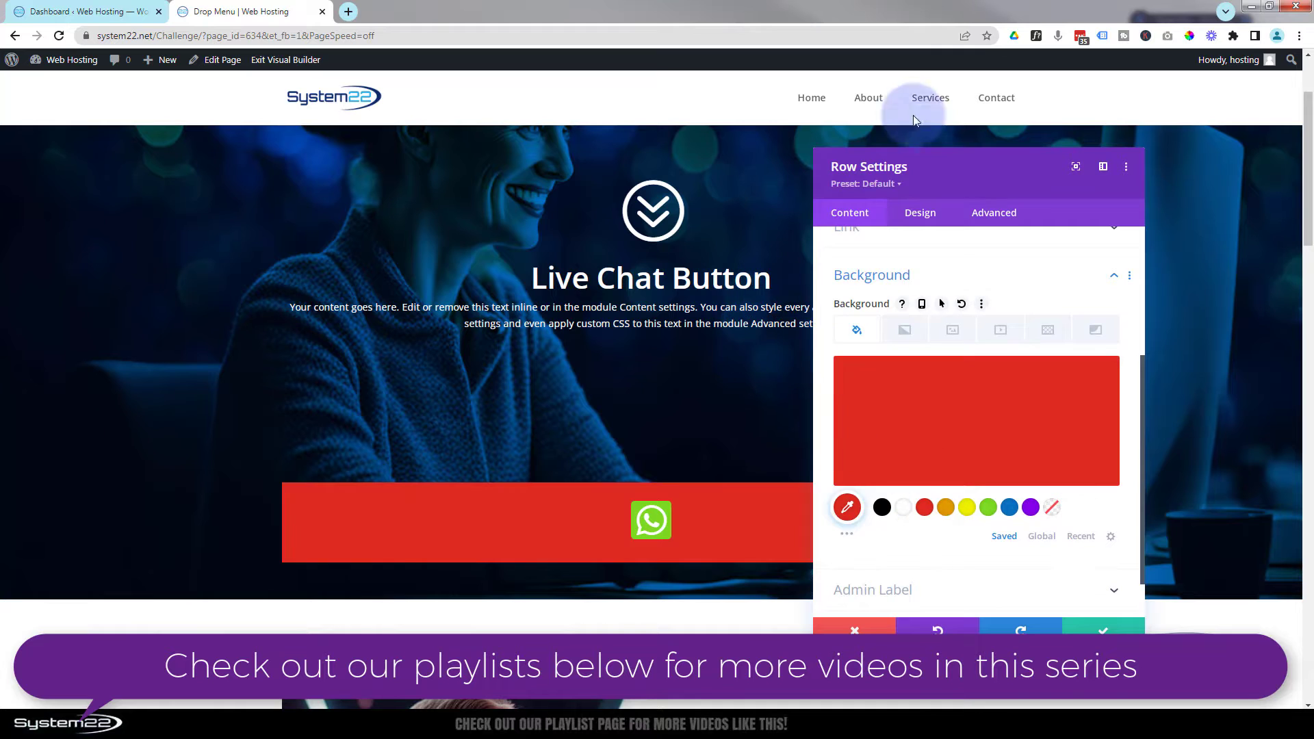
# Step: Set the WhatsApp icon row's top and bottom padding to a linked 0px
pyautogui.moveTo(930, 193); pyautogui.dragTo(852, 192)
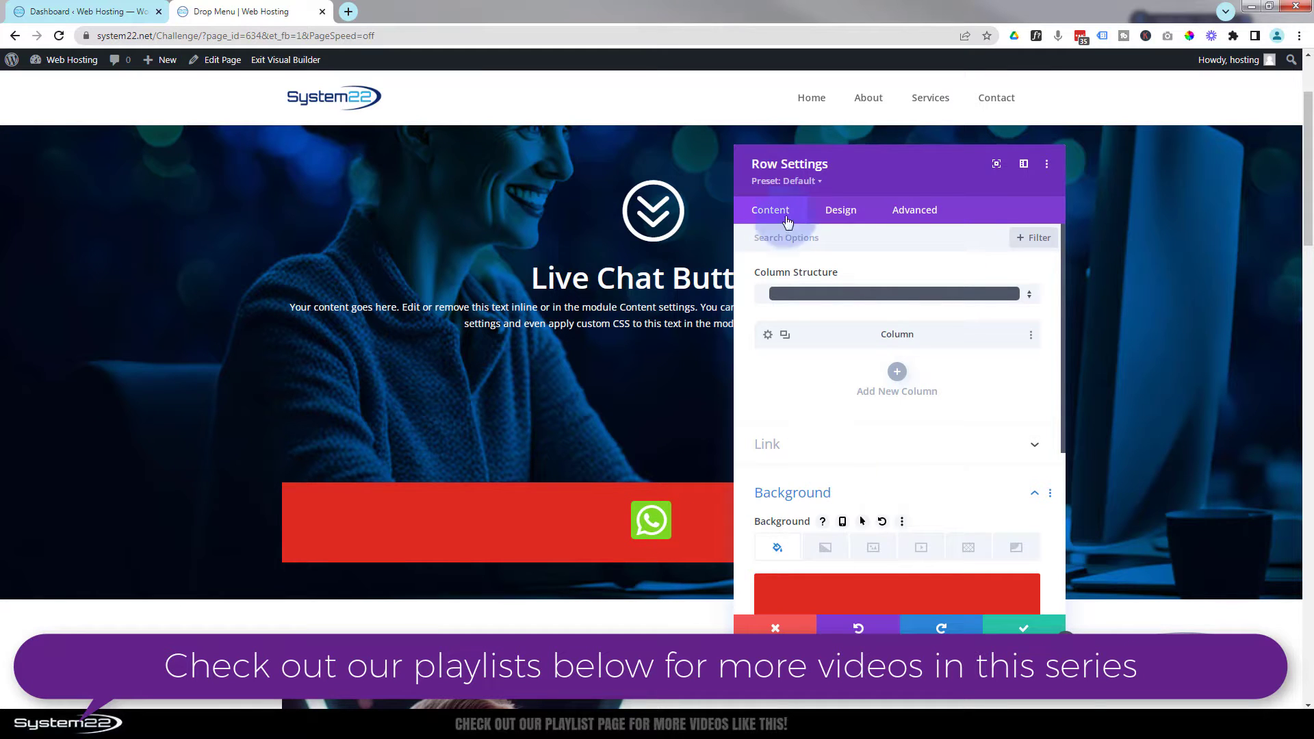
pyautogui.click(841, 212)
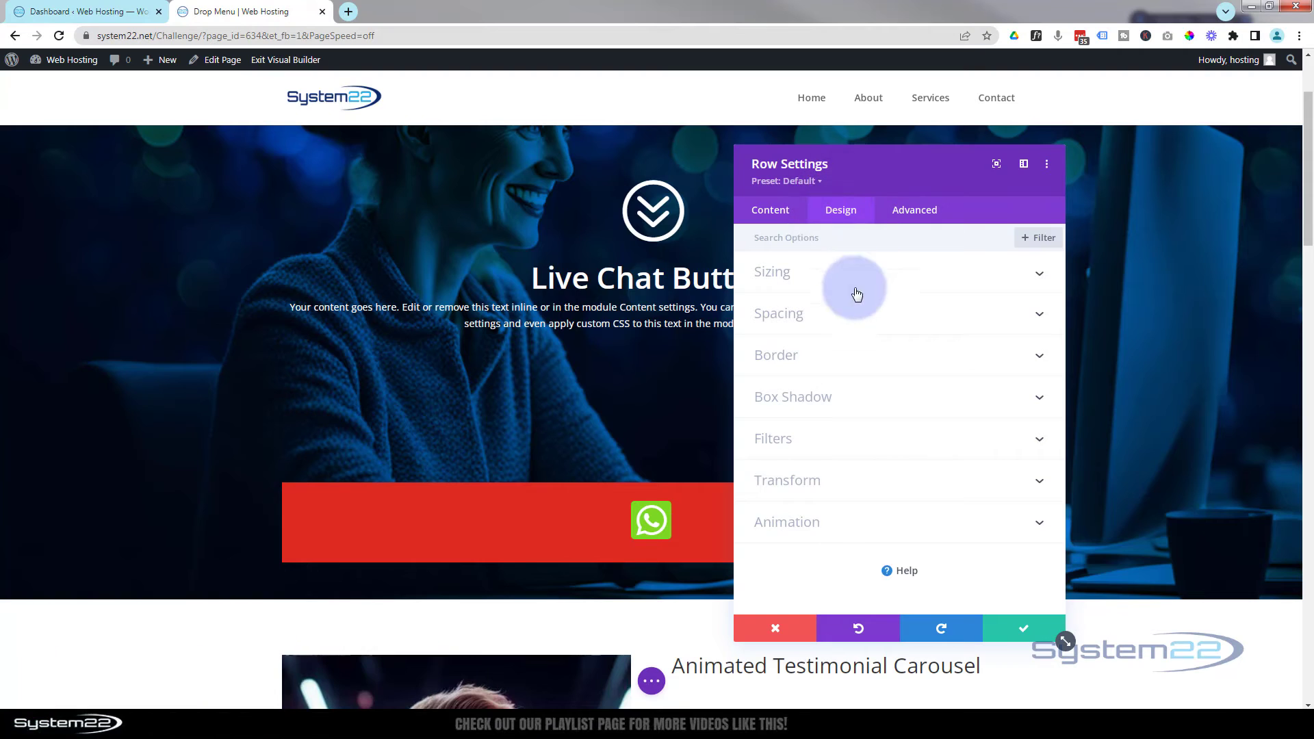
pyautogui.click(842, 317)
pyautogui.click(783, 363)
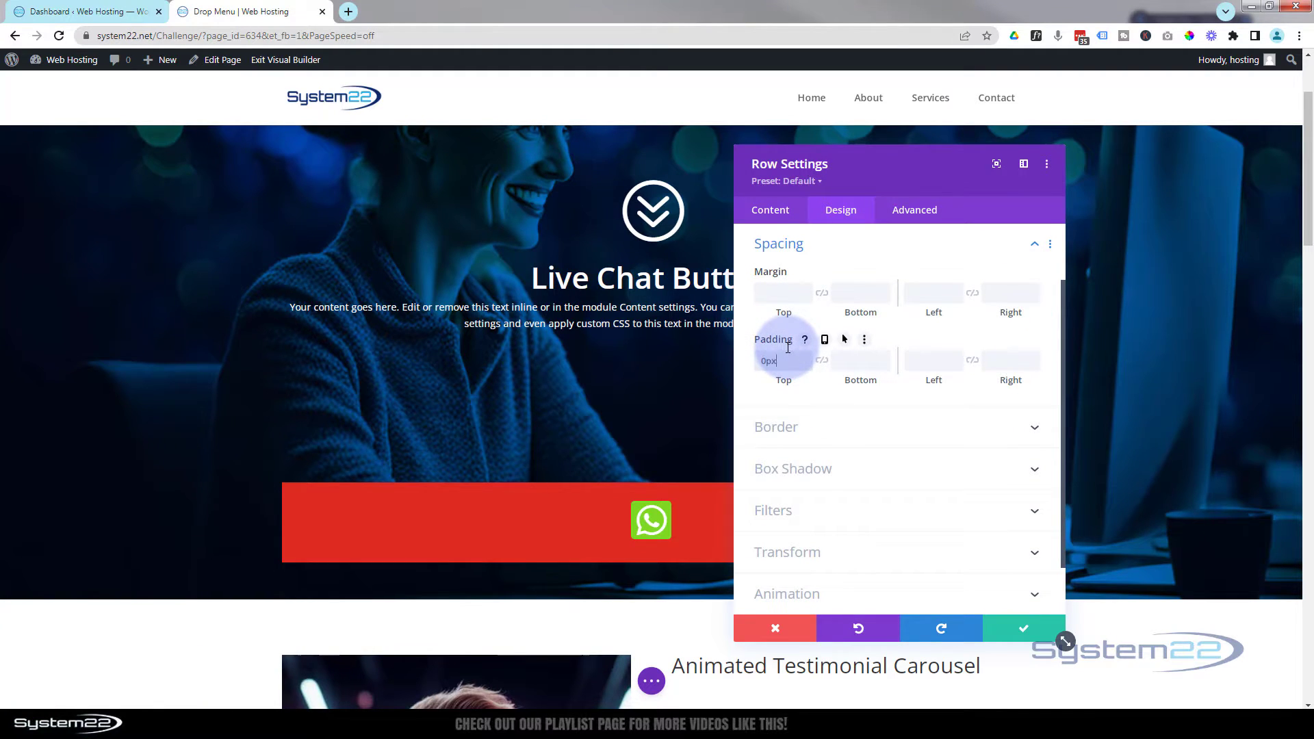
pyautogui.write('0px')
pyautogui.click(822, 363)
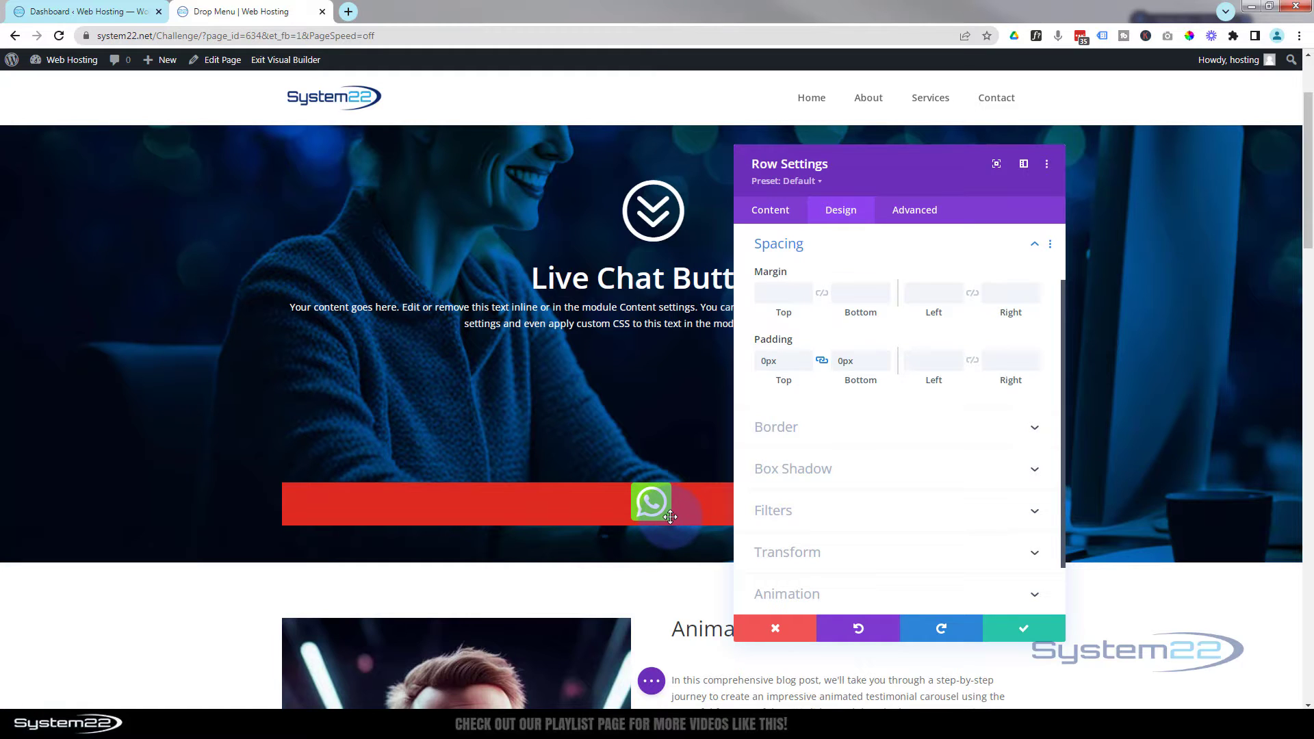
# Step: Set the WhatsApp icon row's width to 60px in its sizing options
pyautogui.click(824, 247)
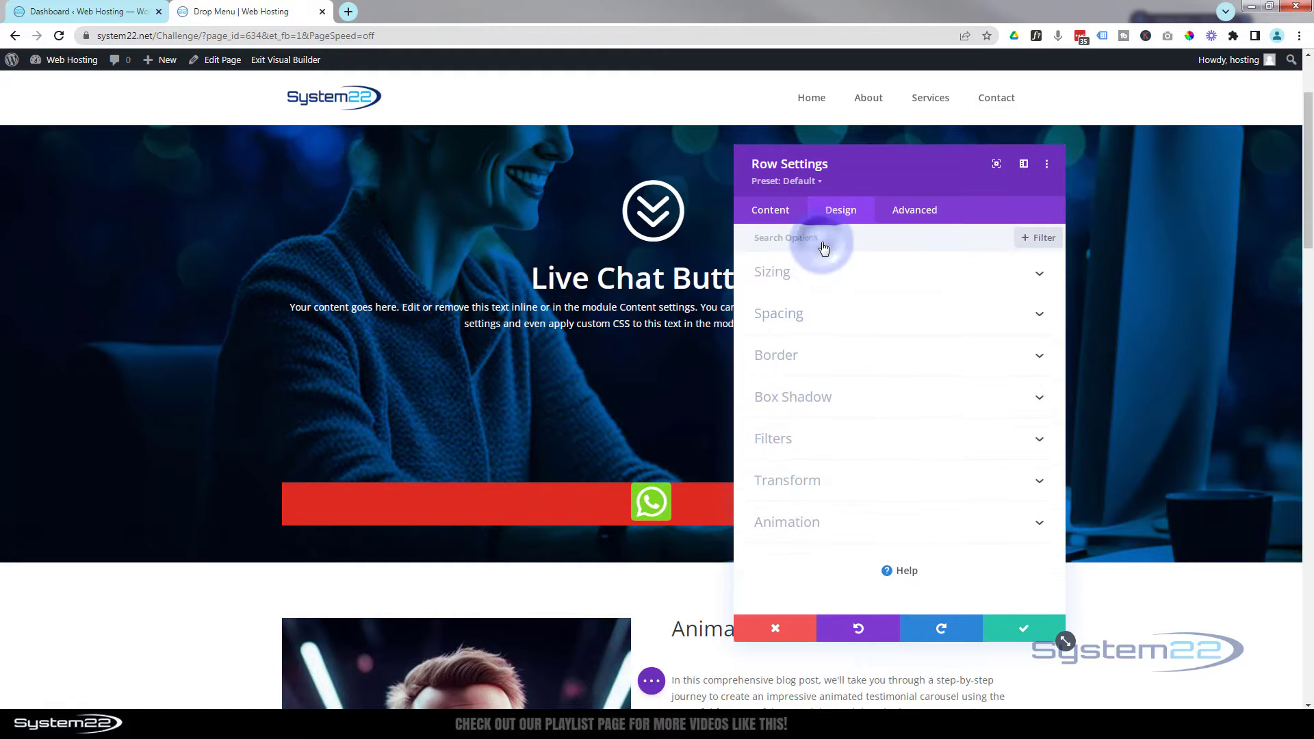
pyautogui.click(829, 281)
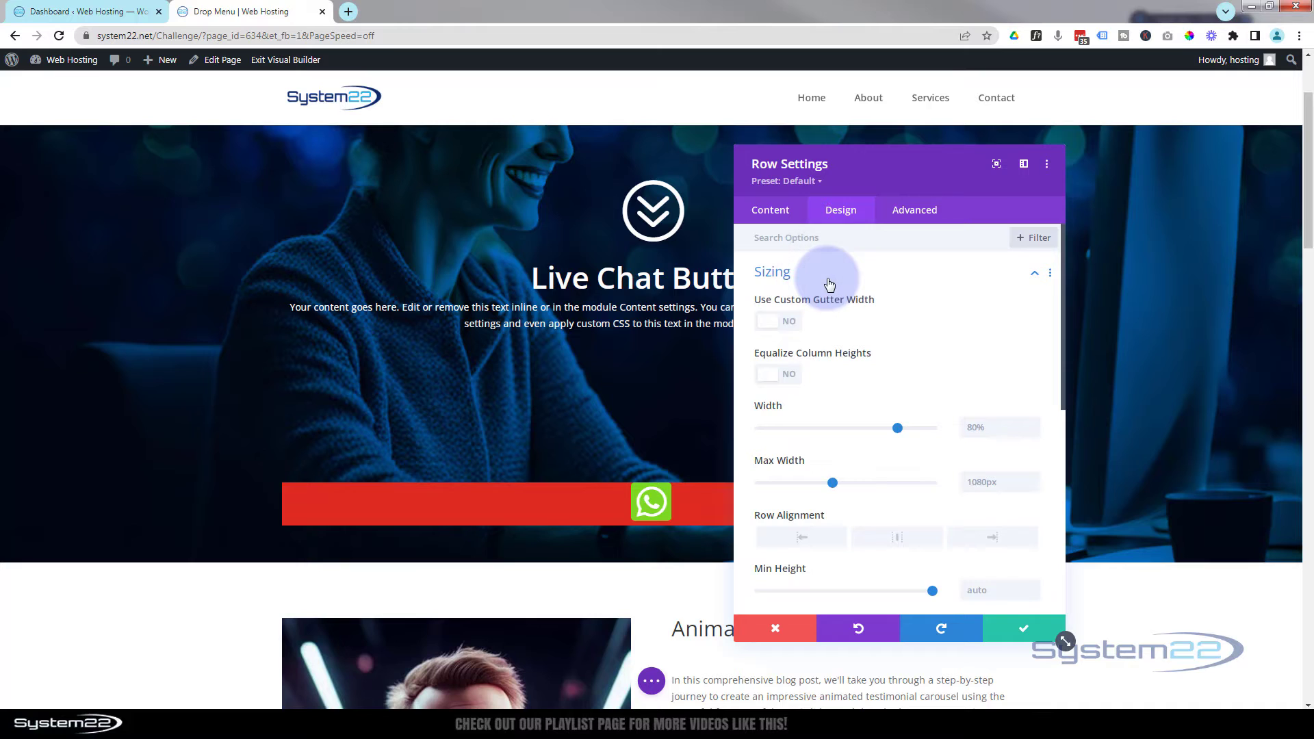
pyautogui.click(977, 428)
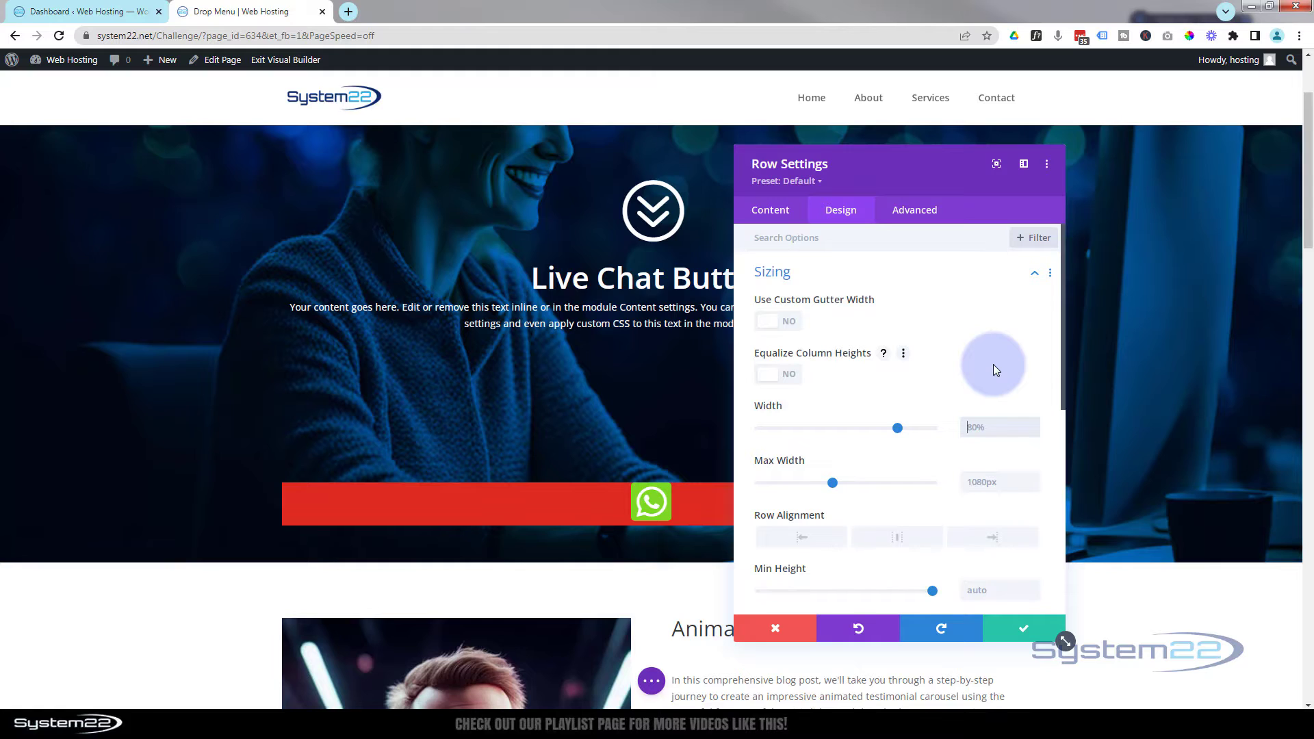
pyautogui.hotkey('ctrl', 'a')
pyautogui.write('60px')
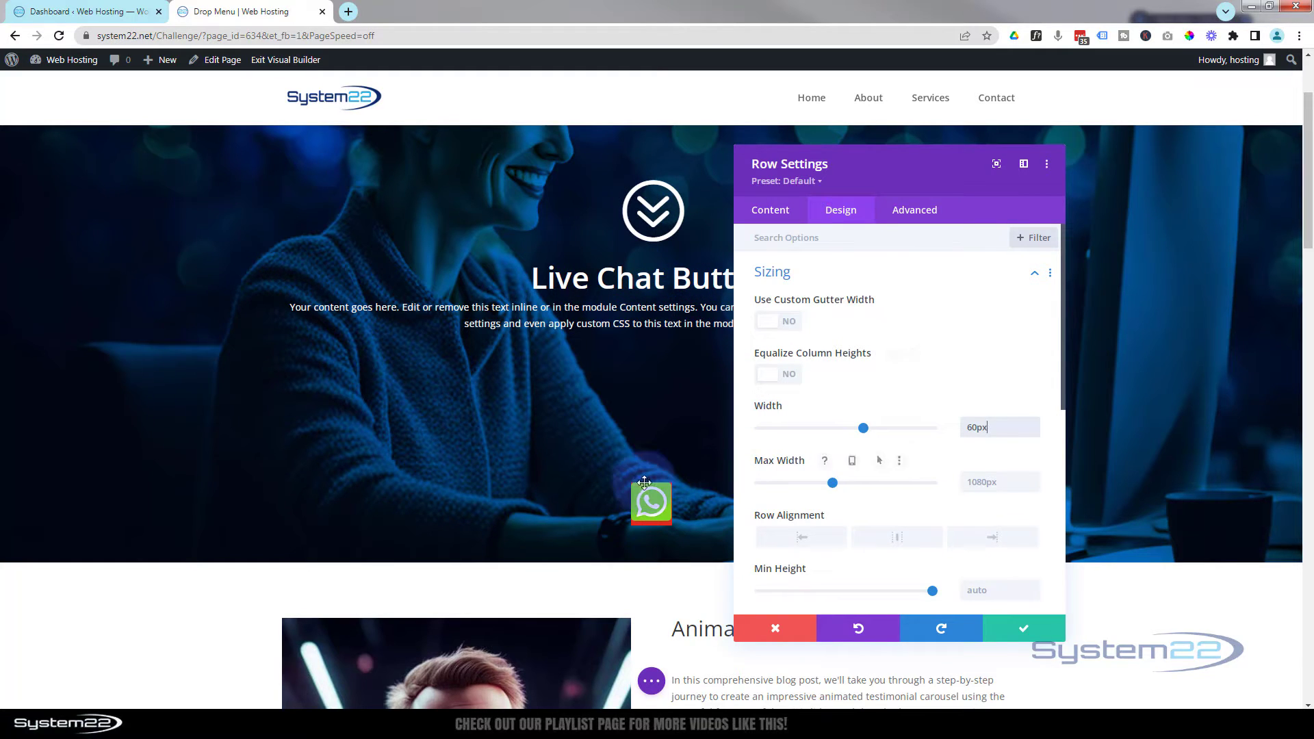
# Step: Remove the red background color from the WhatsApp icon row
pyautogui.click(775, 212)
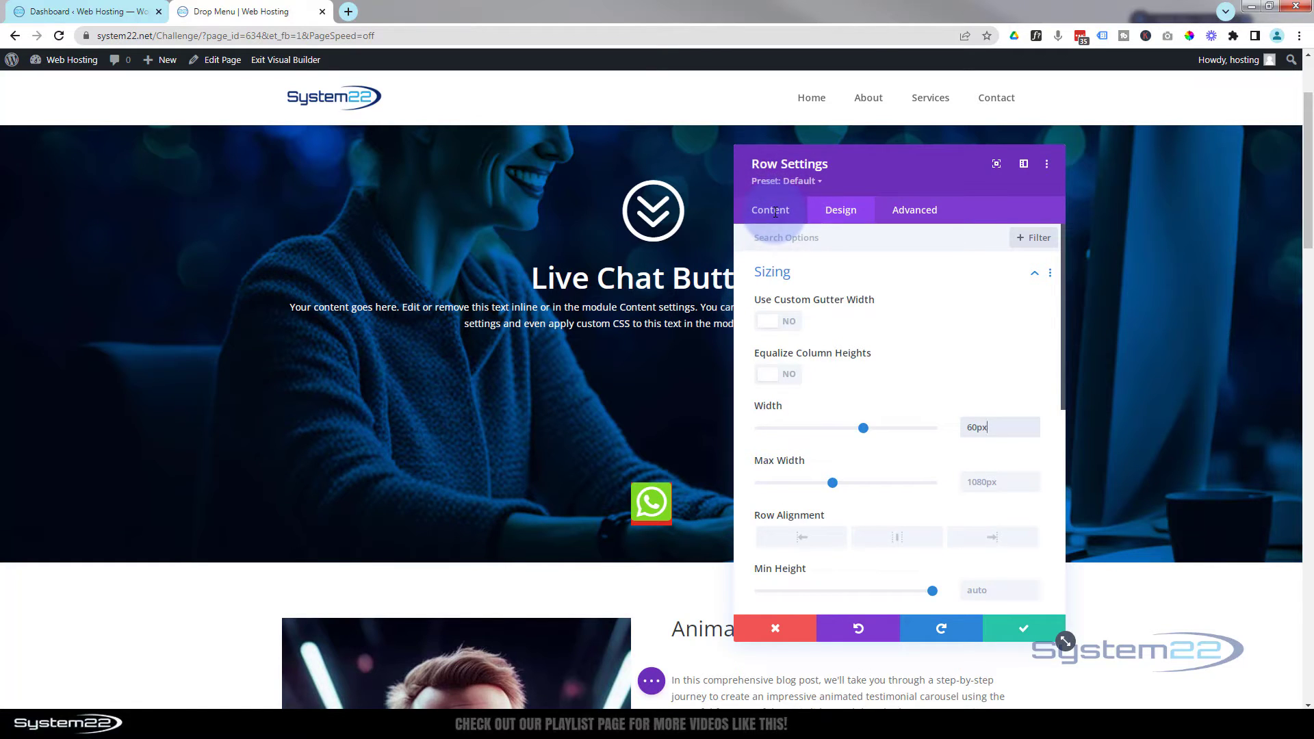
pyautogui.click(811, 487)
pyautogui.scroll(-1, 807, 504)
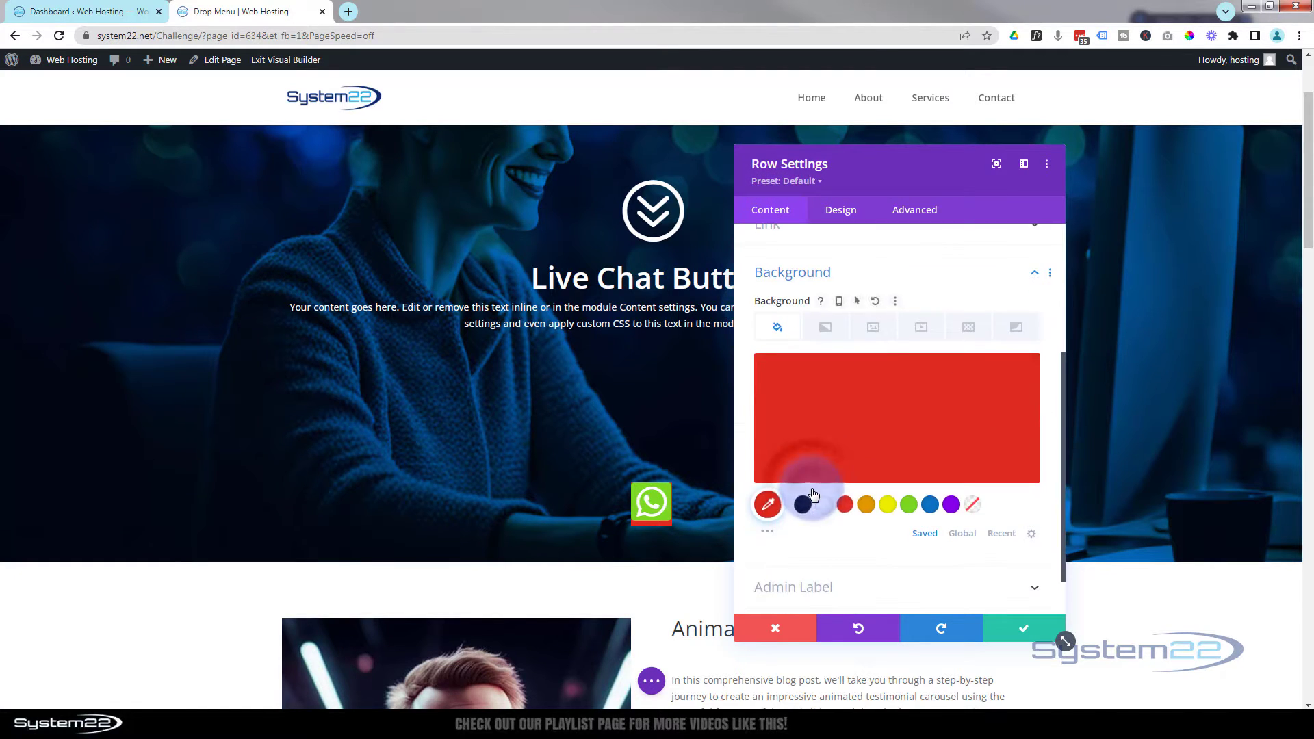
pyautogui.click(1000, 376)
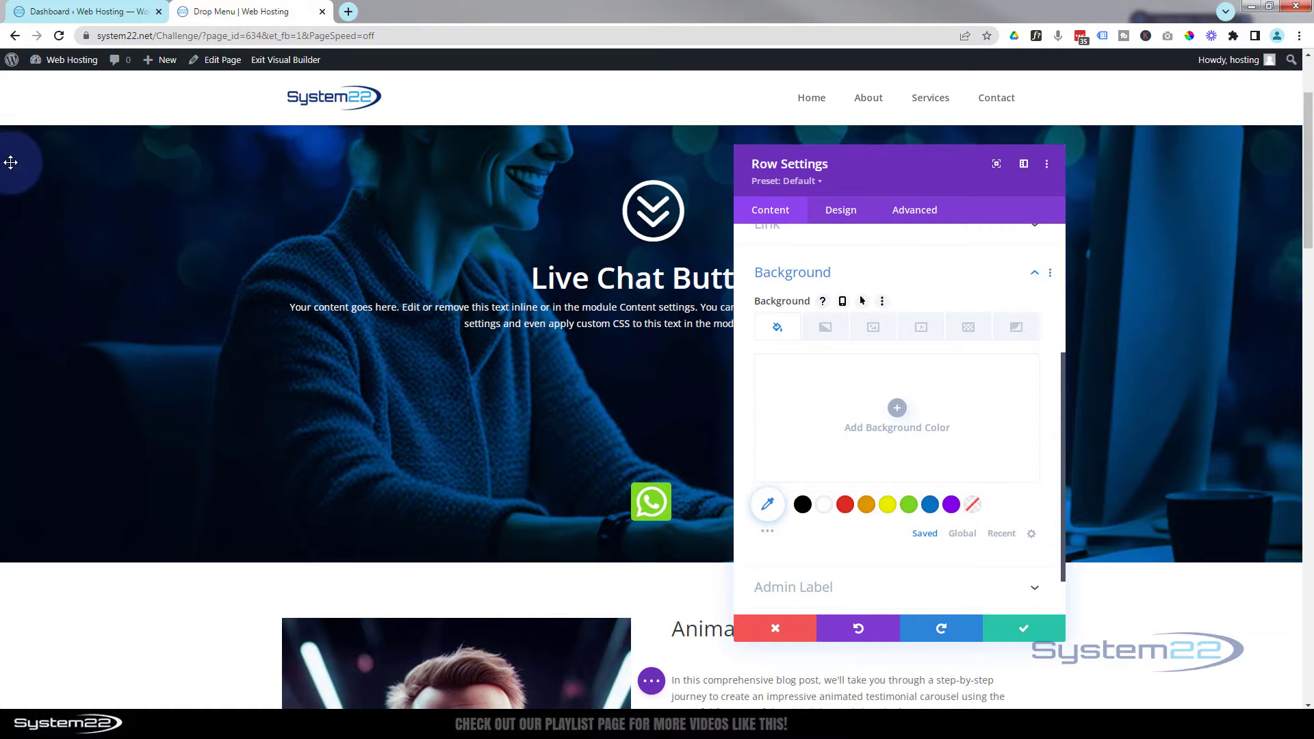
# Step: Set the WhatsApp icon row's position to Fixed in its advanced options
pyautogui.click(924, 215)
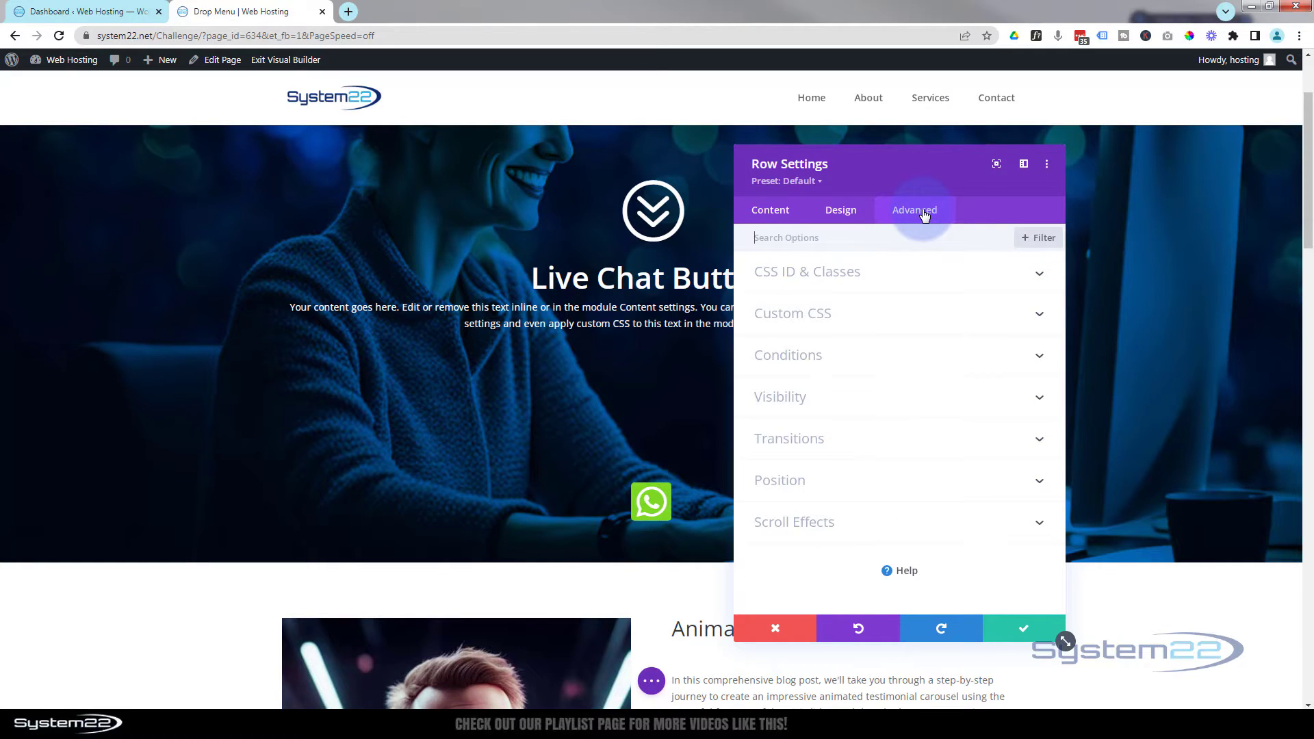
pyautogui.click(944, 480)
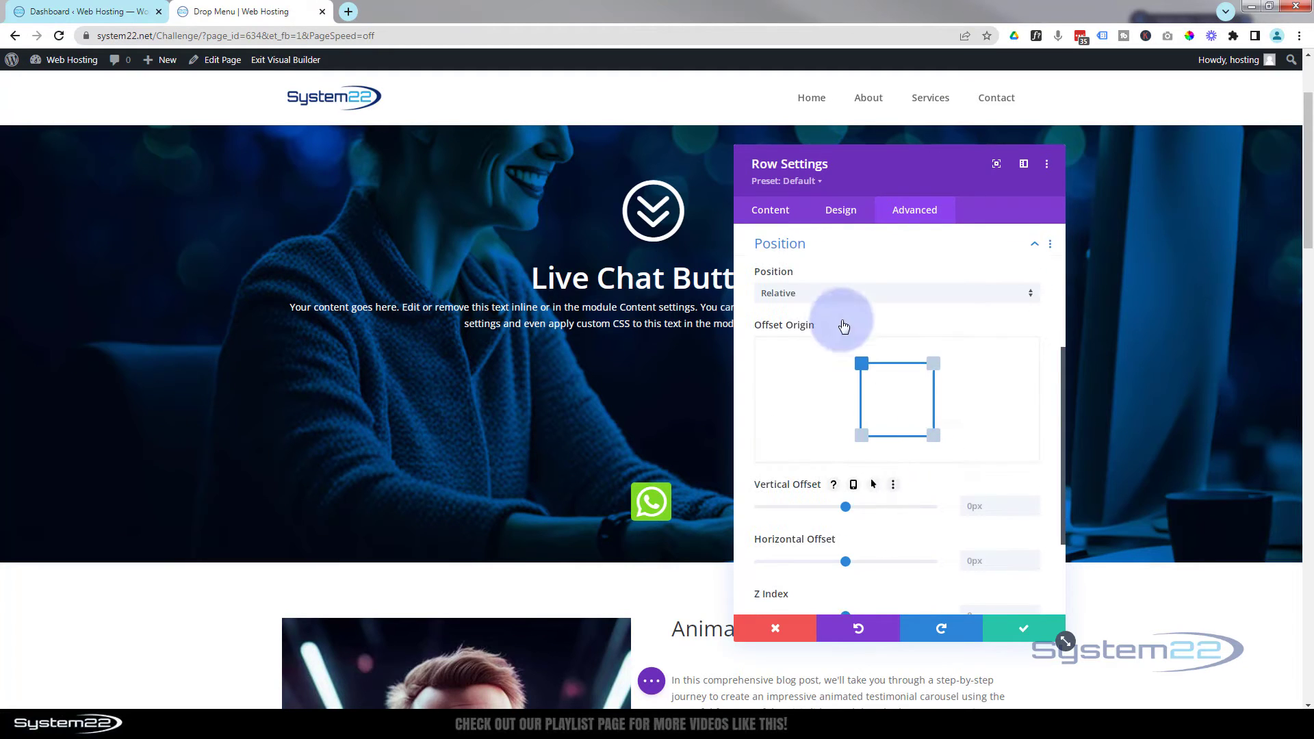
pyautogui.click(848, 299)
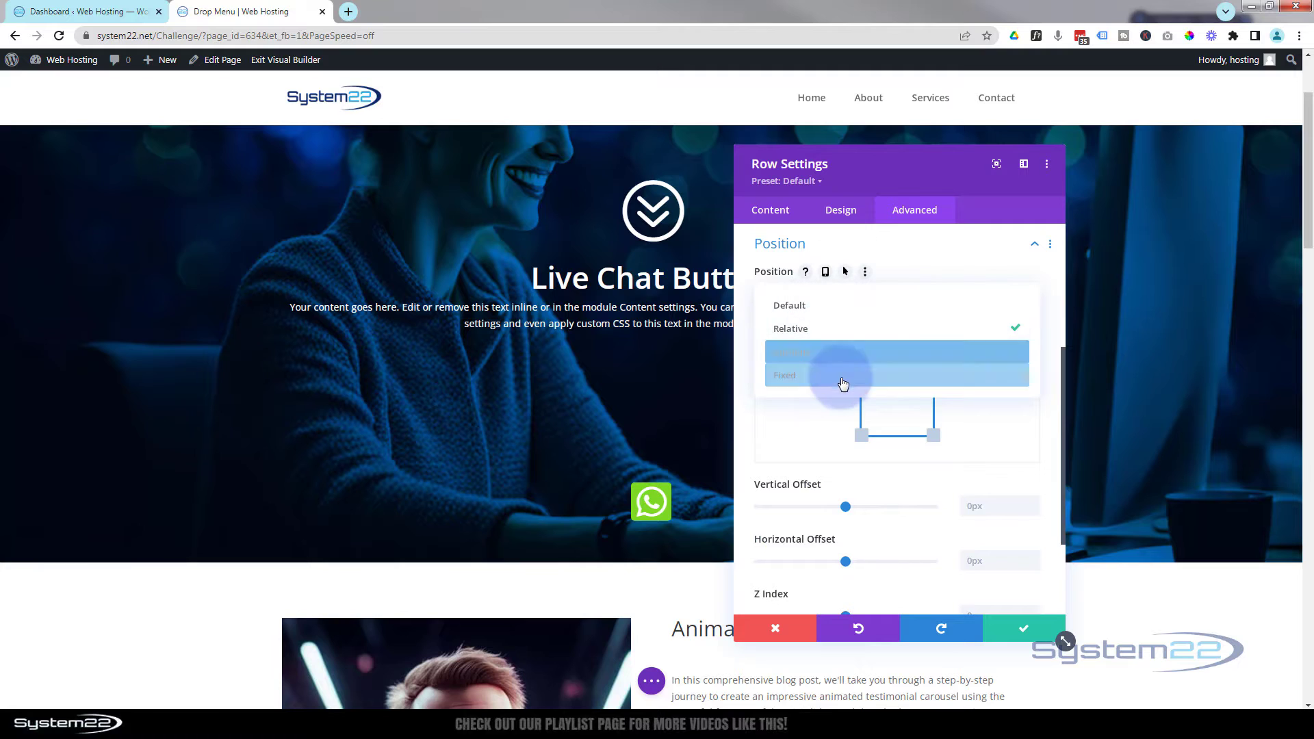
pyautogui.click(844, 373)
pyautogui.click(245, 373)
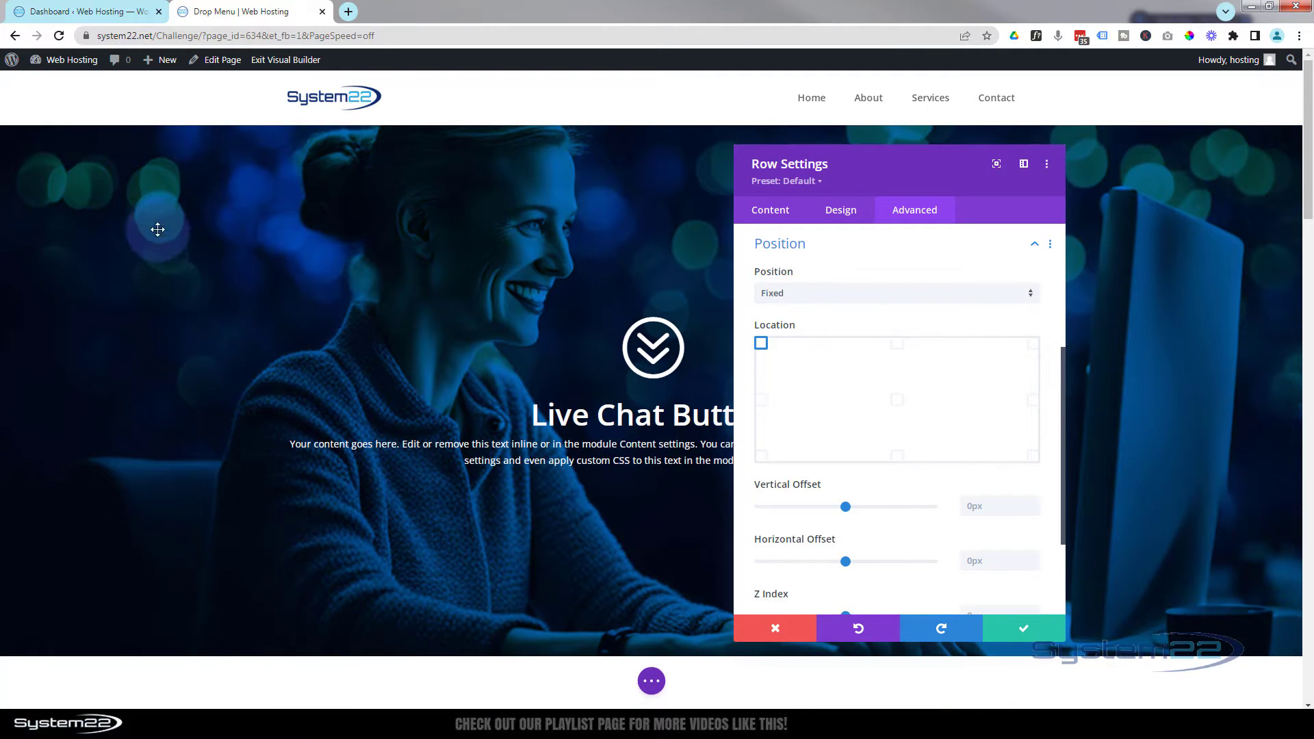
# Step: Try the center-left, bottom-left and center locations for the fixed WhatsApp icon row
pyautogui.moveTo(48, 62)
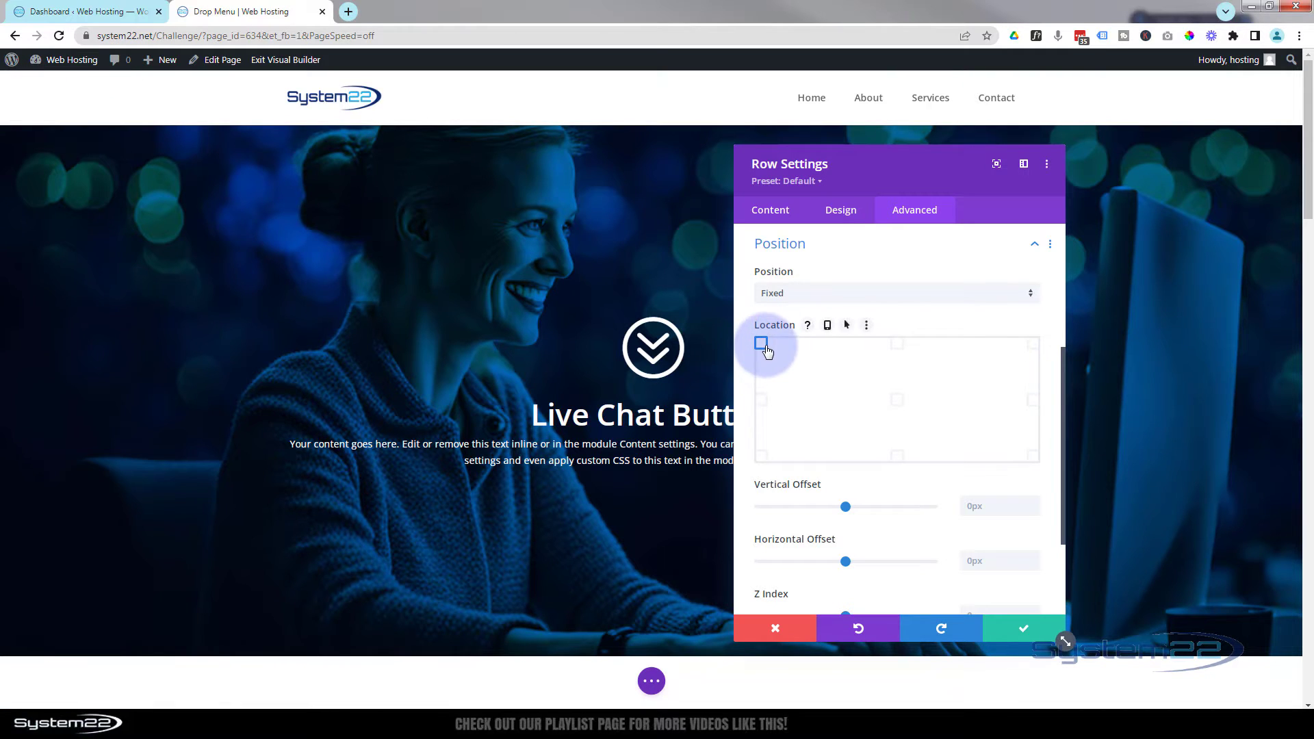
pyautogui.click(761, 399)
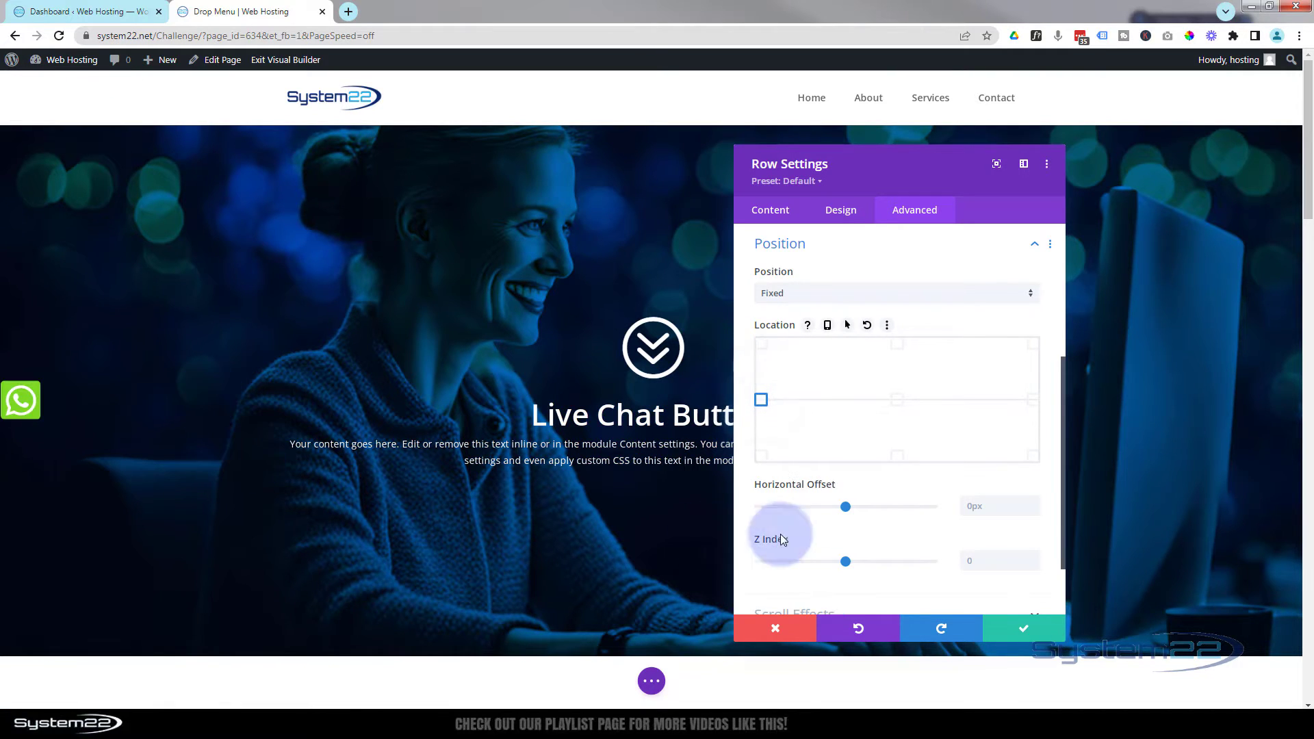
pyautogui.click(761, 456)
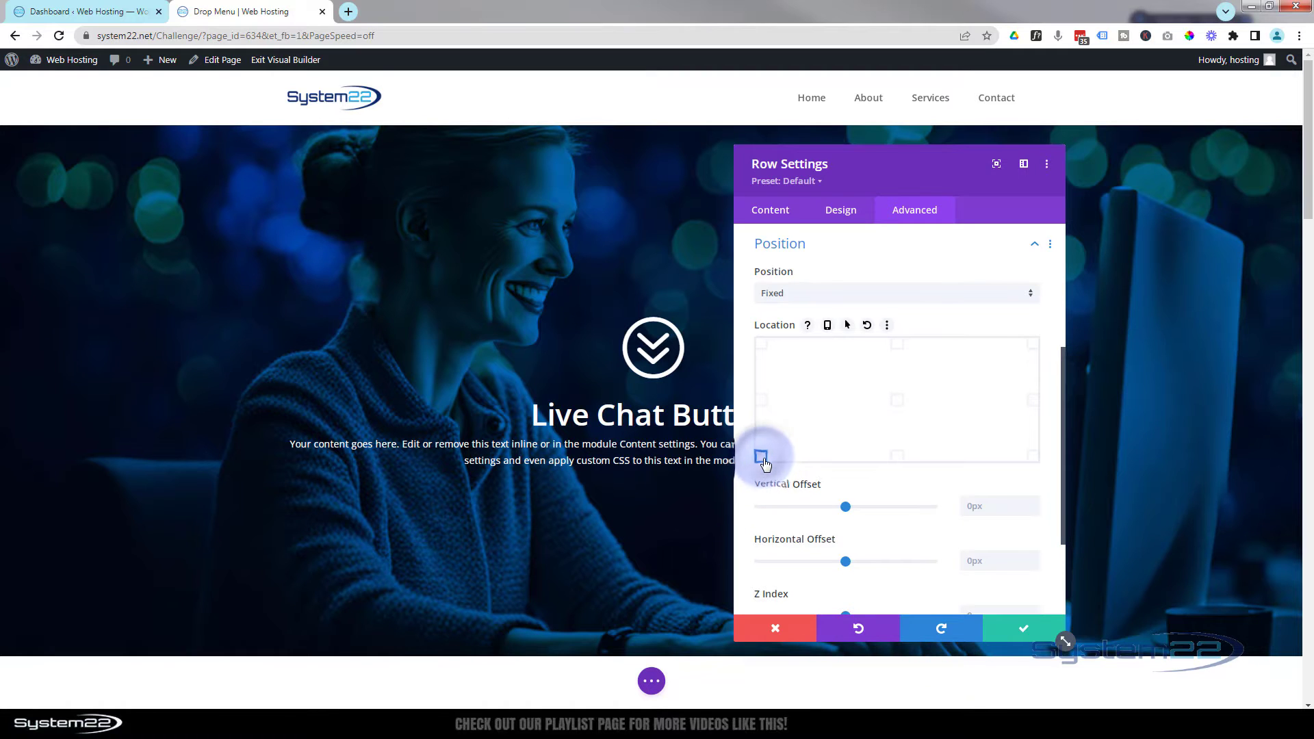
pyautogui.scroll(-2, 130, 651)
pyautogui.scroll(2, 130, 637)
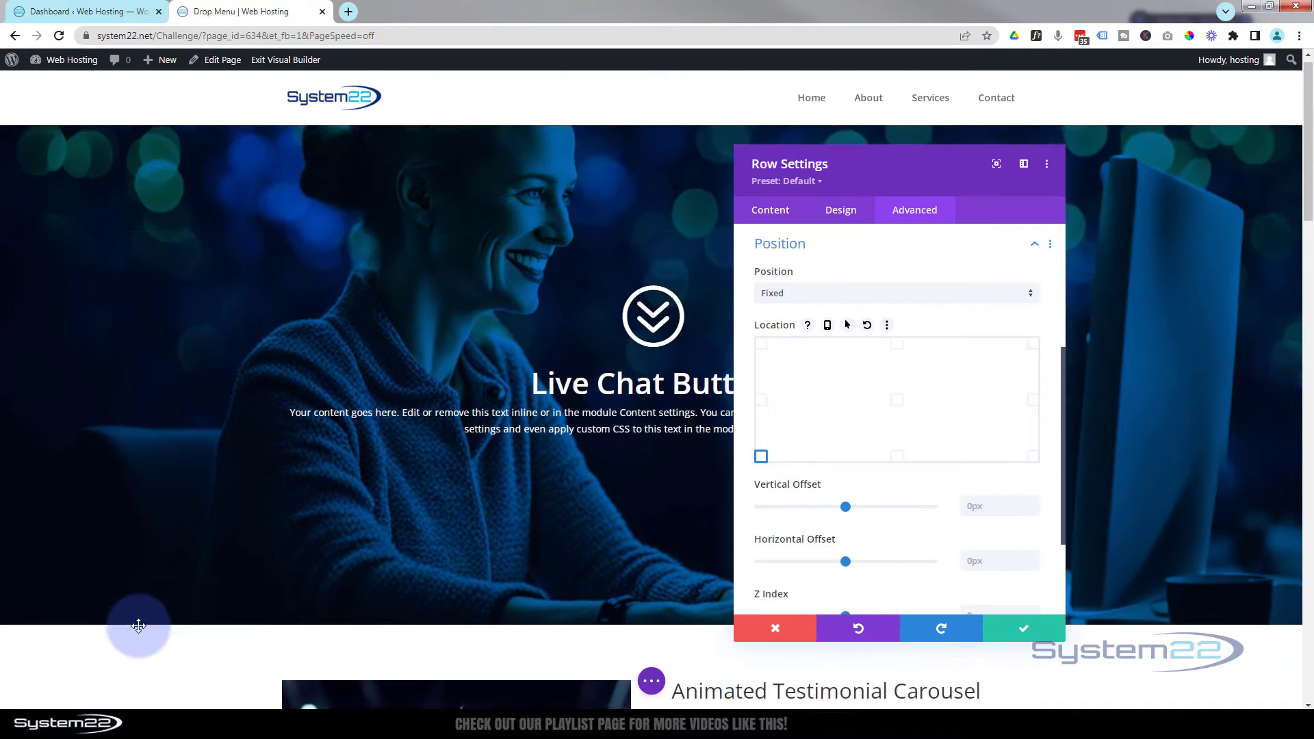
pyautogui.click(899, 407)
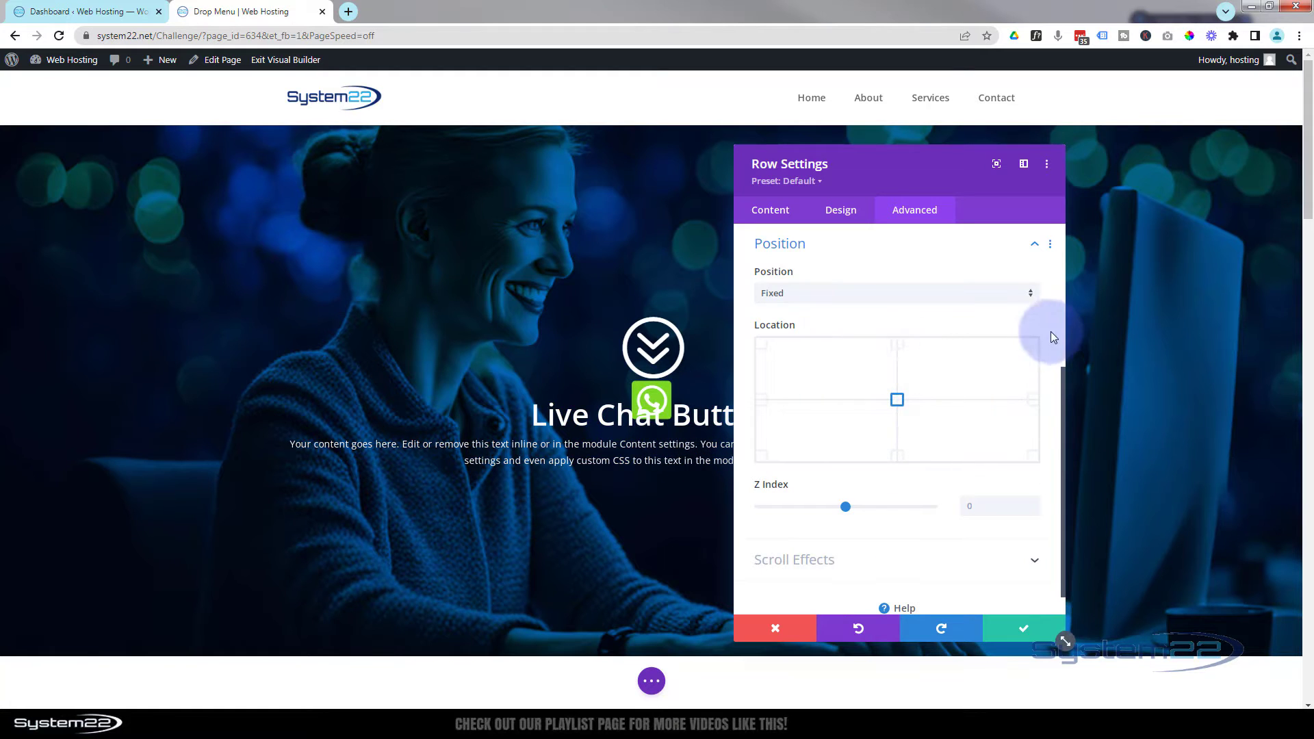
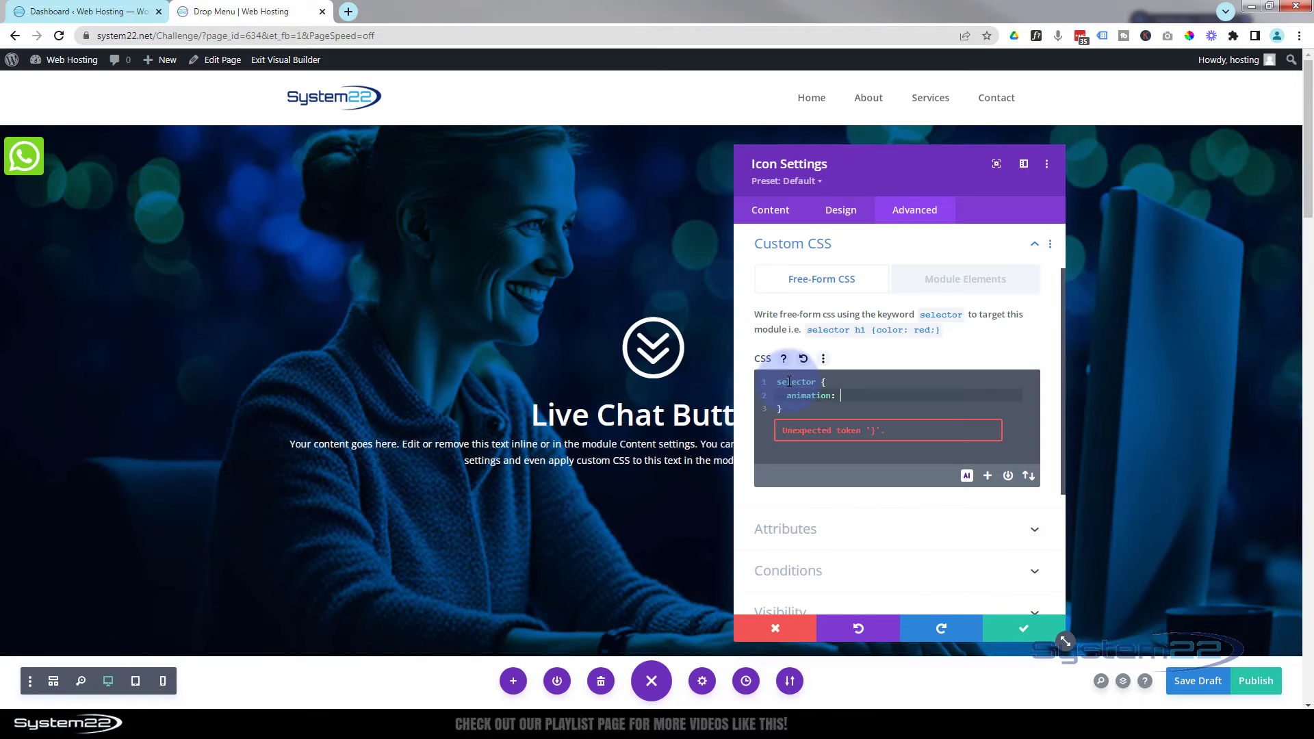
# Step: Complete the animation declaration in the WhatsApp icon's free-form CSS with the value "scaler 3s infinite"
pyautogui.write('scaler')
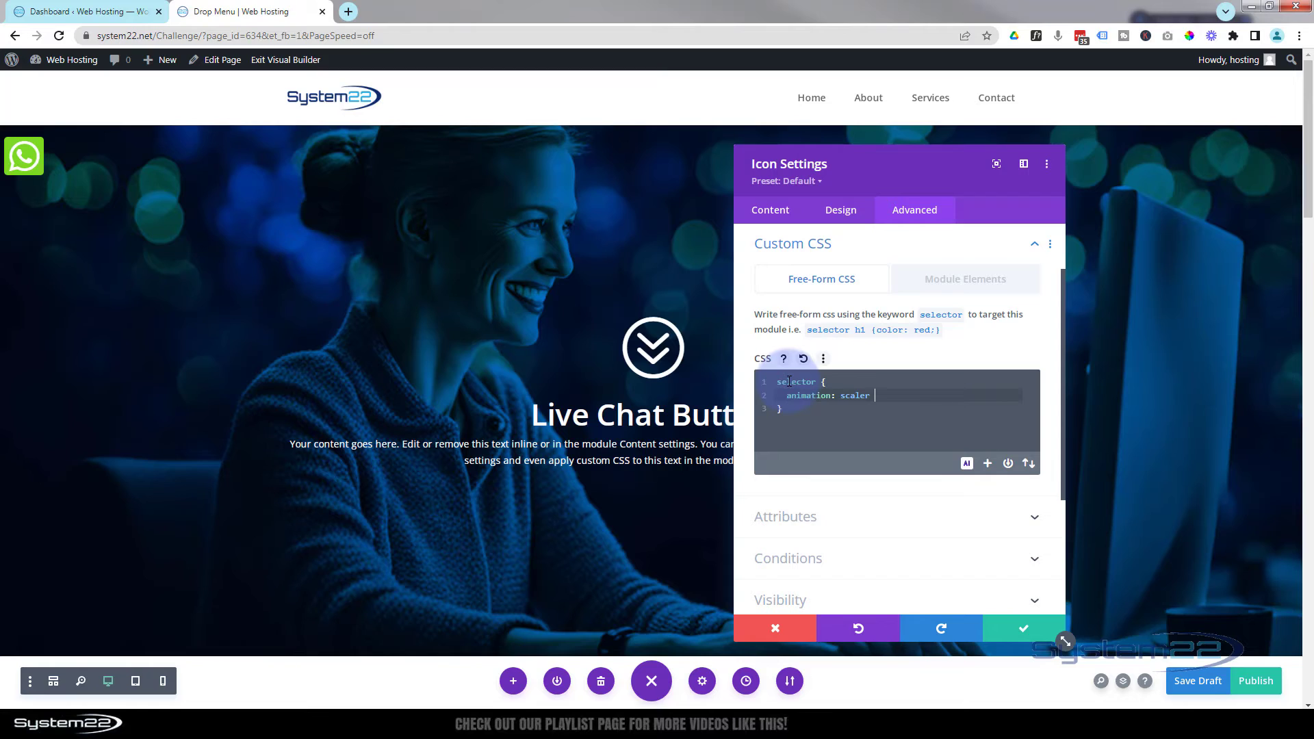
pyautogui.write('3s infinite')
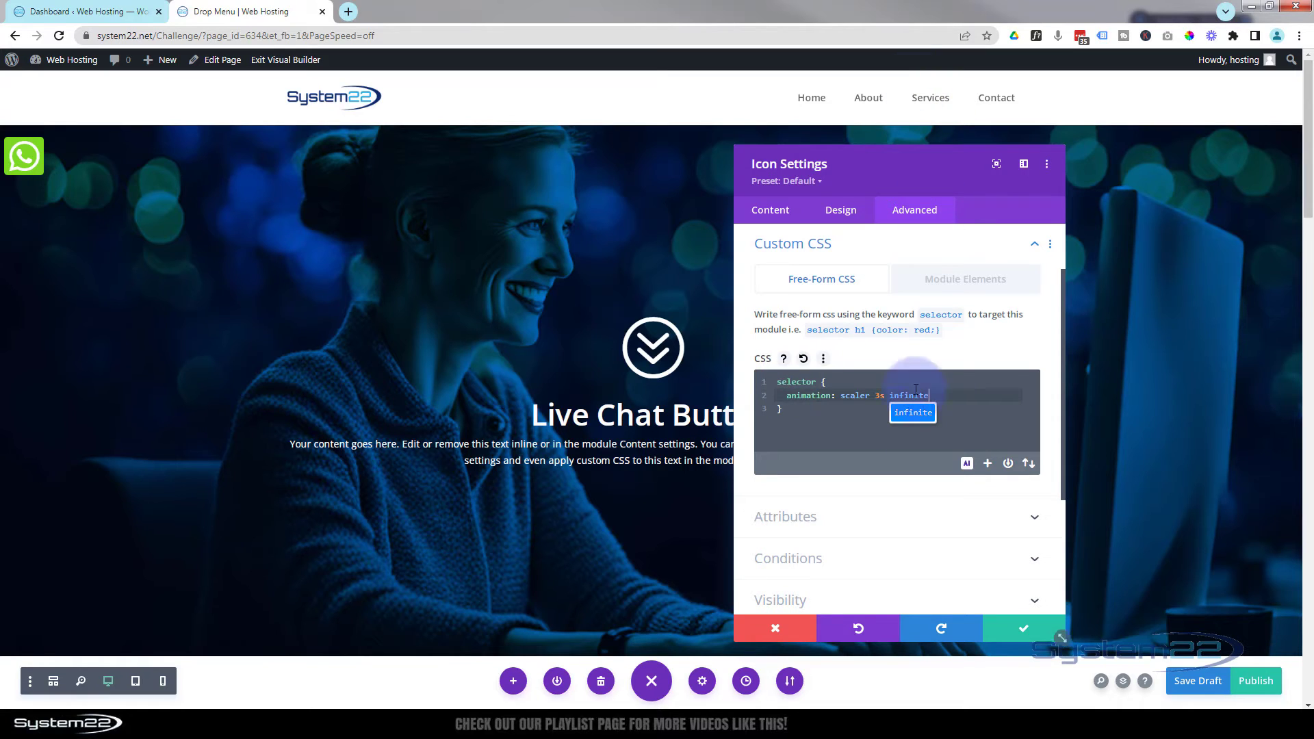
pyautogui.click(785, 409)
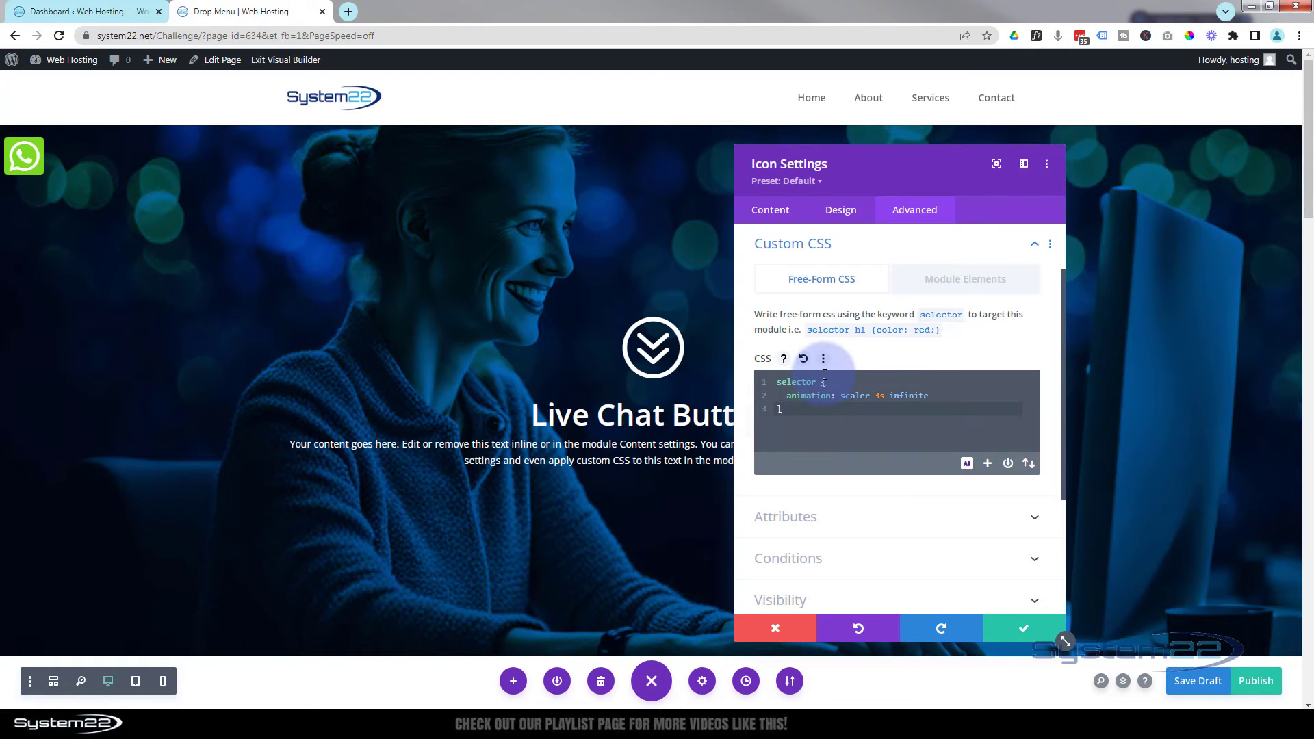
pyautogui.press('Return')
pyautogui.press('Return')
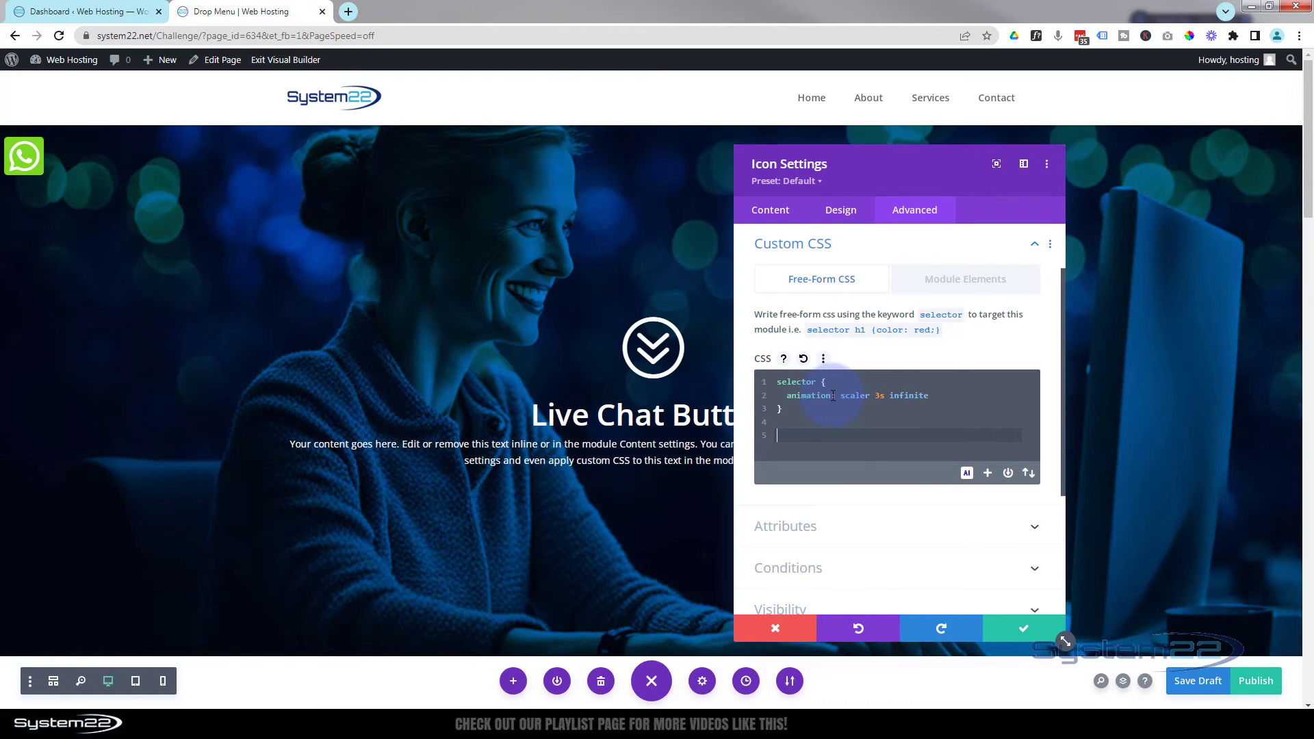
pyautogui.write('@keyframes scaler {')
pyautogui.press('Return')
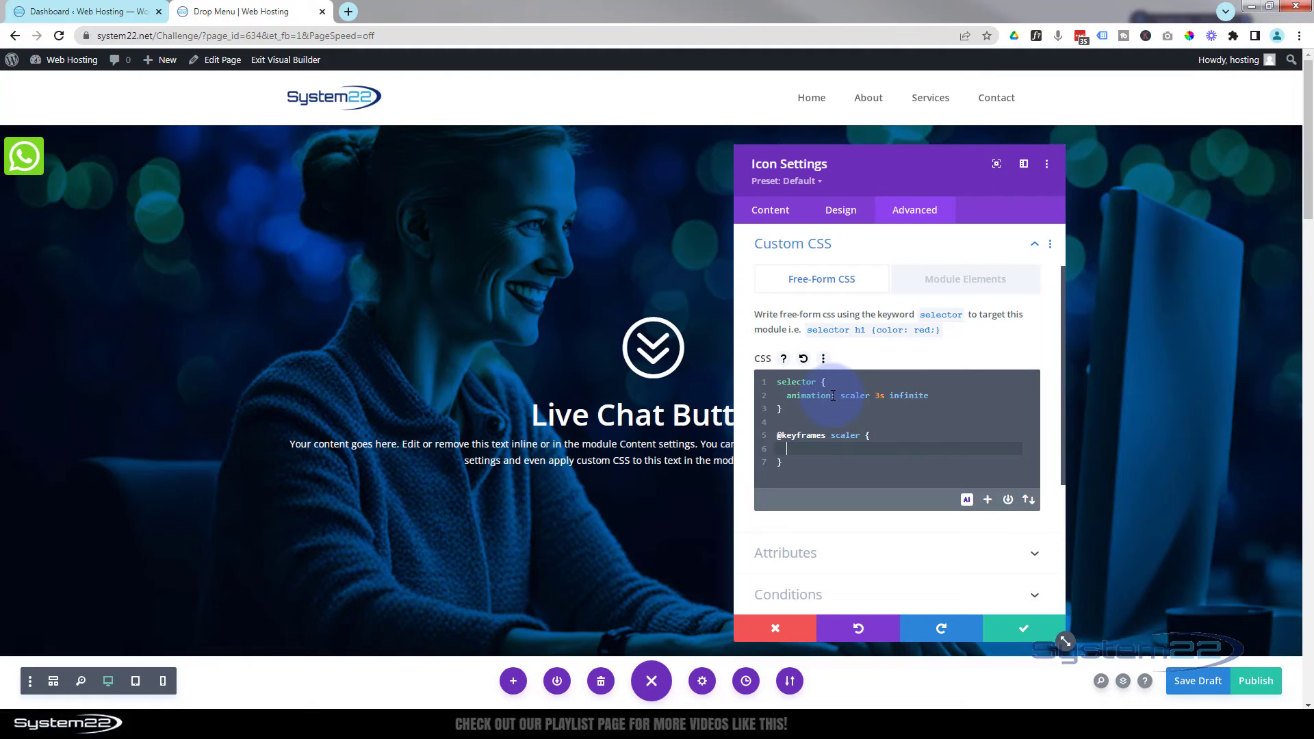
pyautogui.write('0% {')
pyautogui.press('Return')
pyautogui.write('tr')
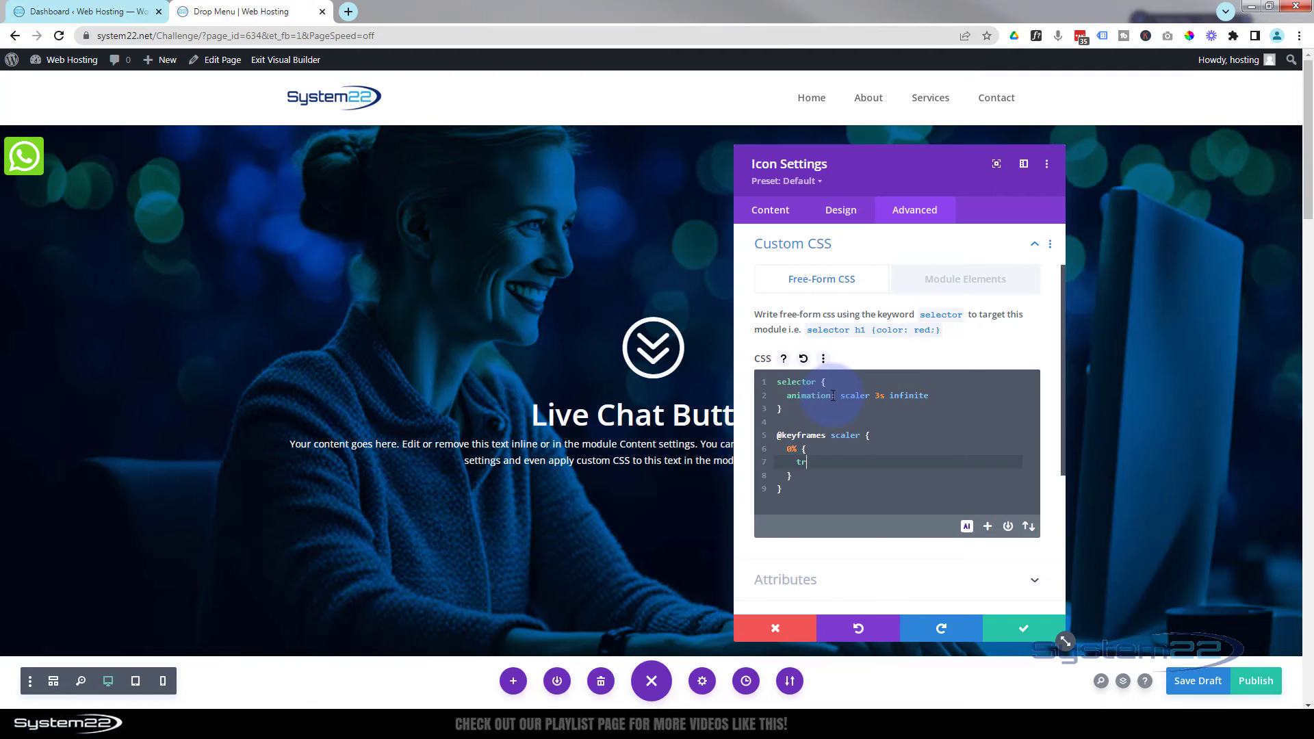
pyautogui.write('anform:scale(')
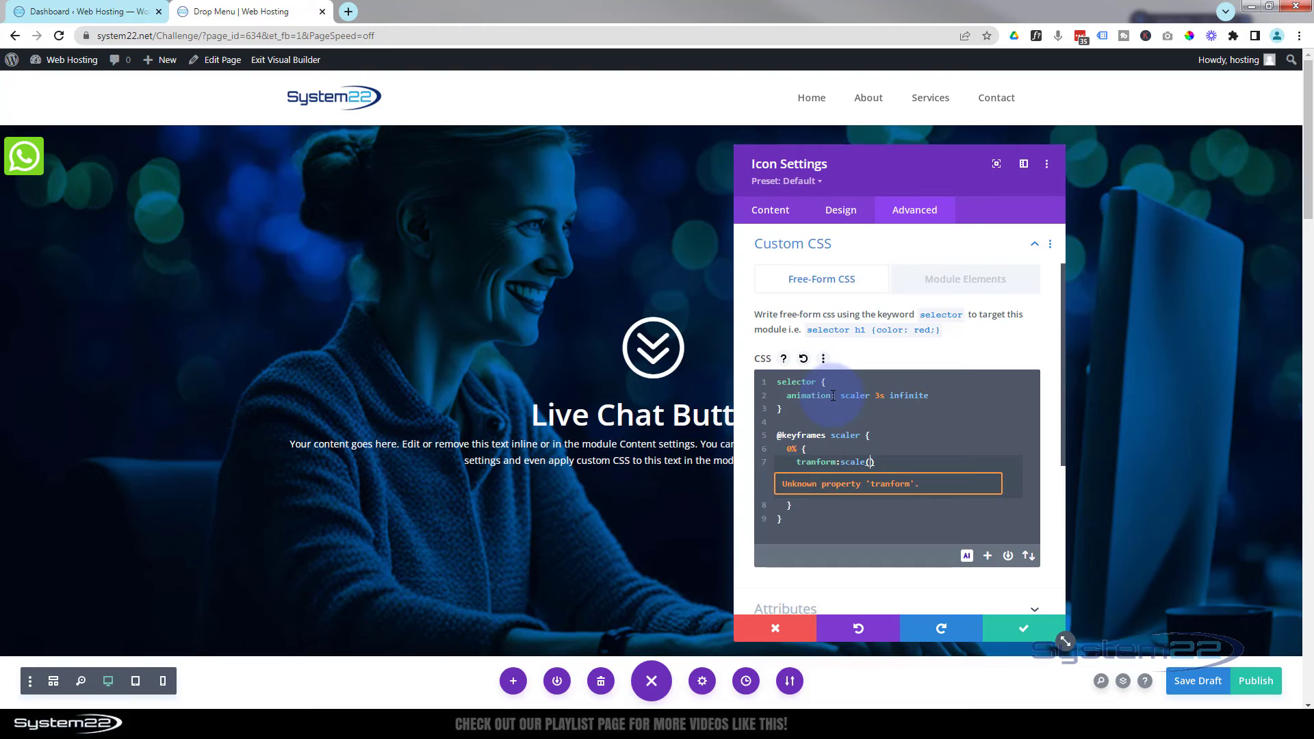
pyautogui.write('1')
pyautogui.click(821, 462)
pyautogui.write('s')
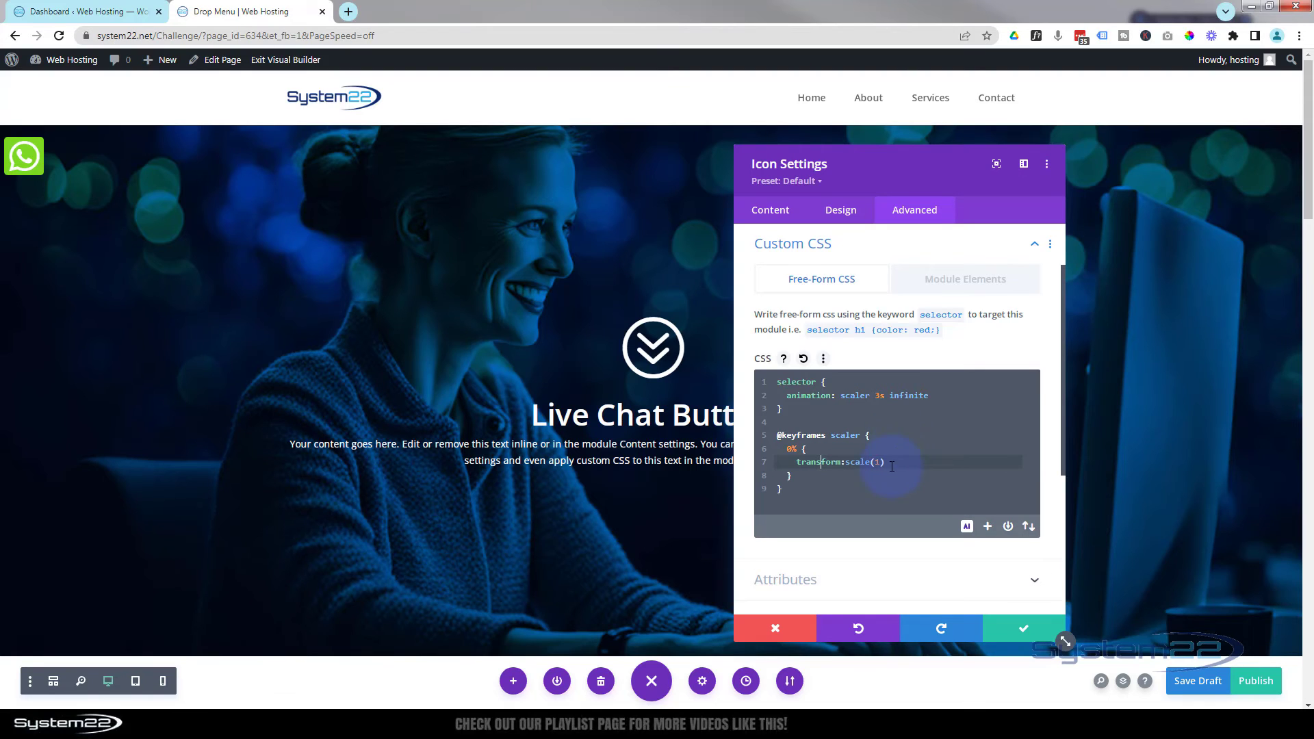
pyautogui.click(890, 464)
# Step: Duplicate the 0% keyframe inside the scaler rule and change the copy to 50% with transform:scale(1.1)
pyautogui.moveTo(785, 451); pyautogui.dragTo(811, 478)
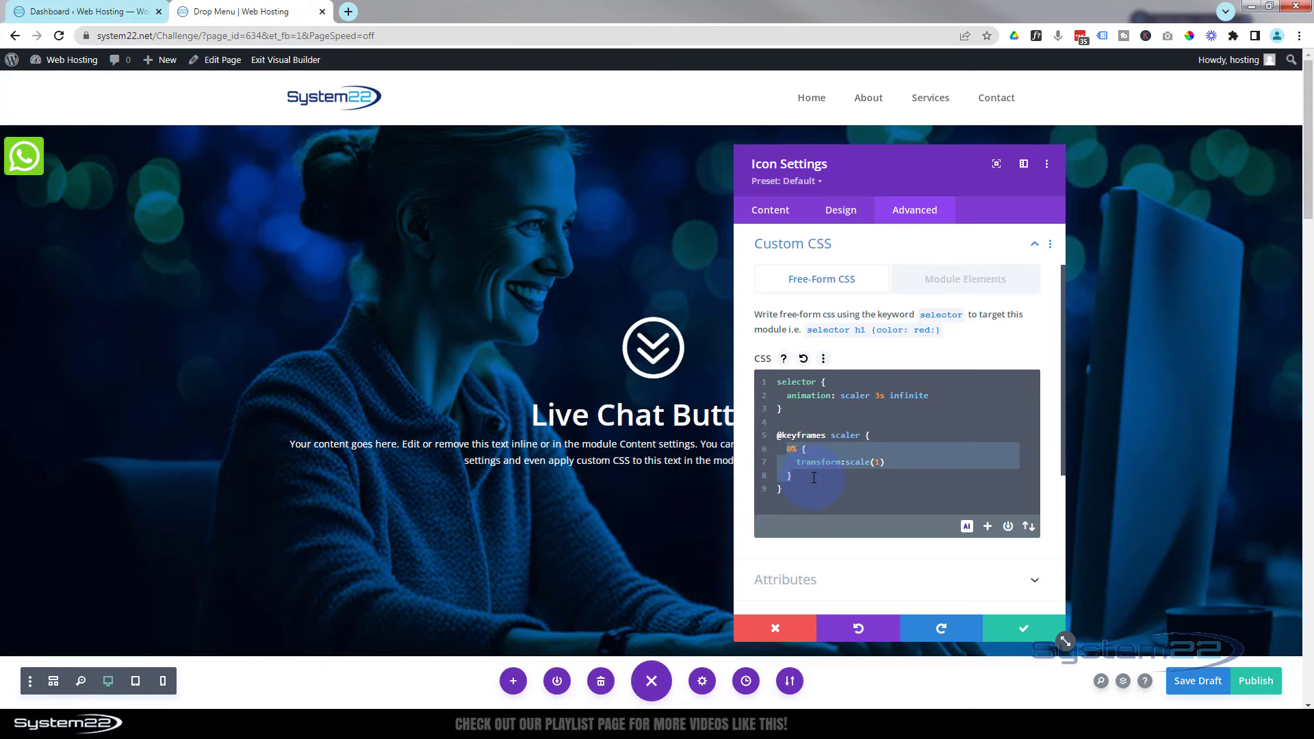
pyautogui.click(814, 478)
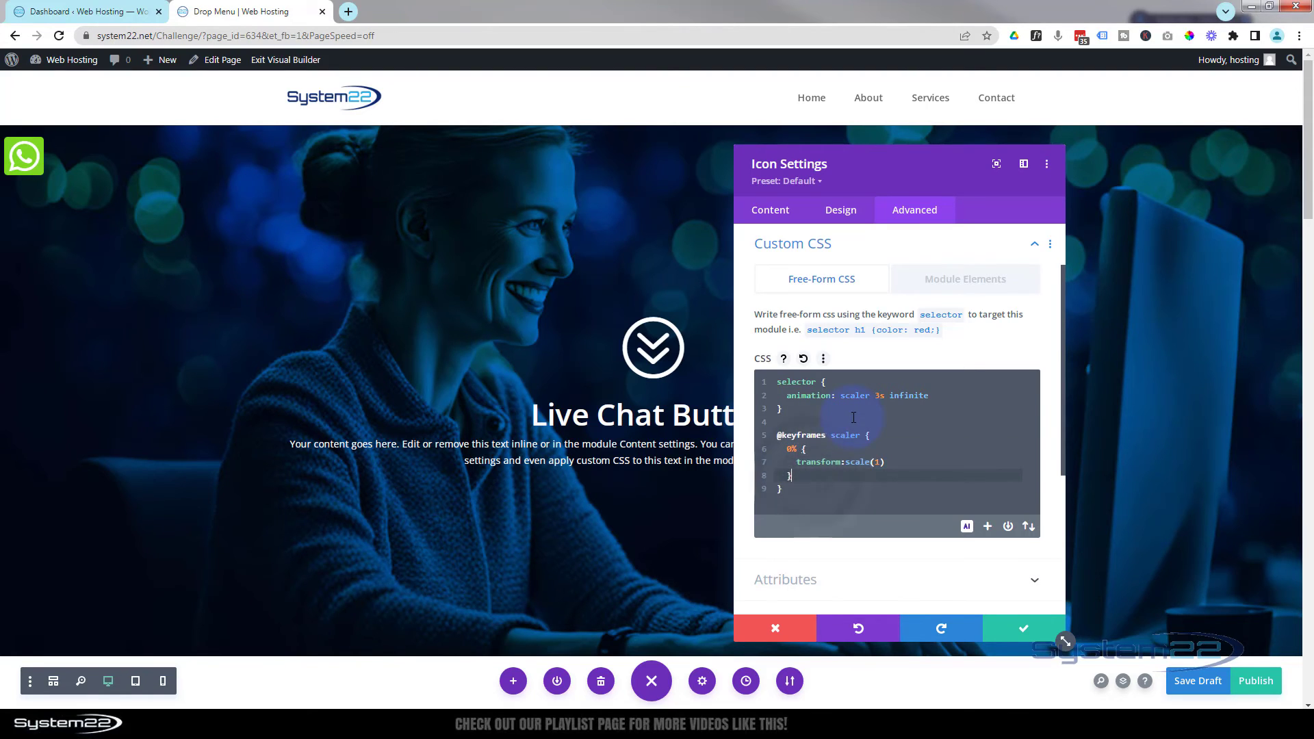
pyautogui.press('Return')
pyautogui.write('0% {     transform:scale(1)   }')
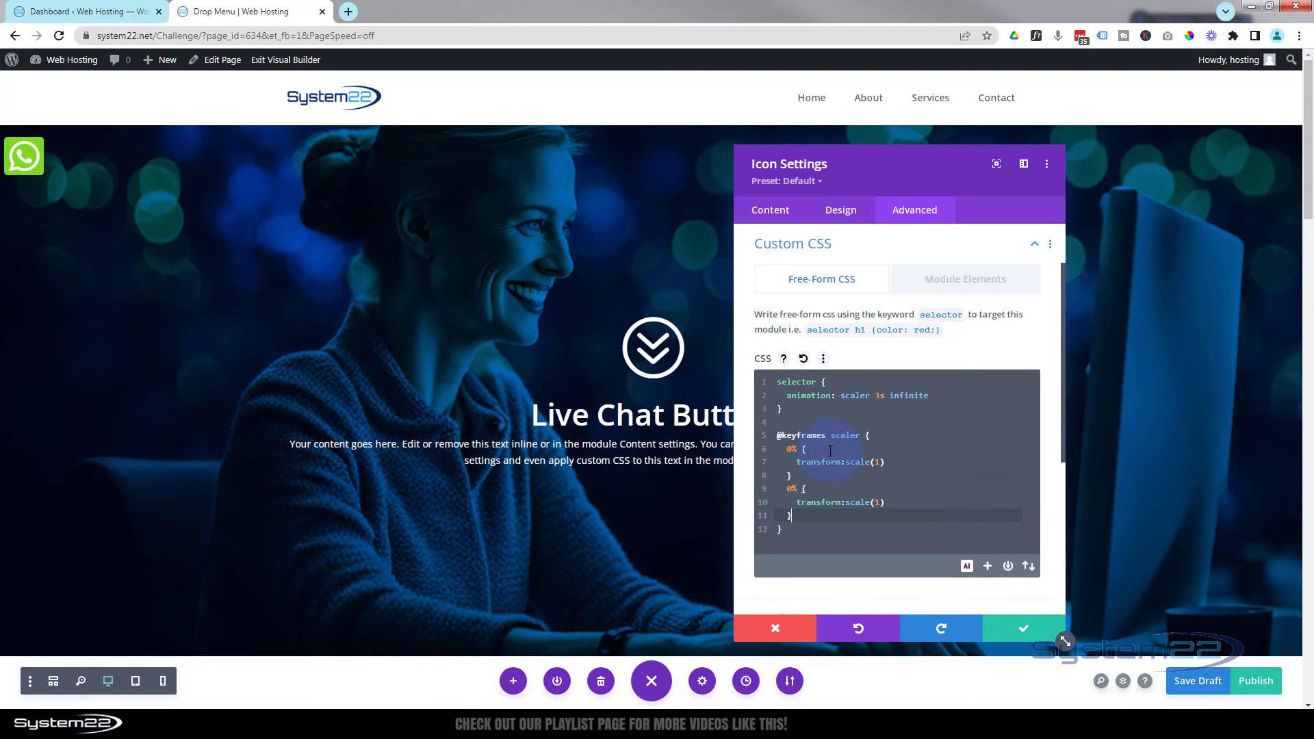
pyautogui.click(788, 489)
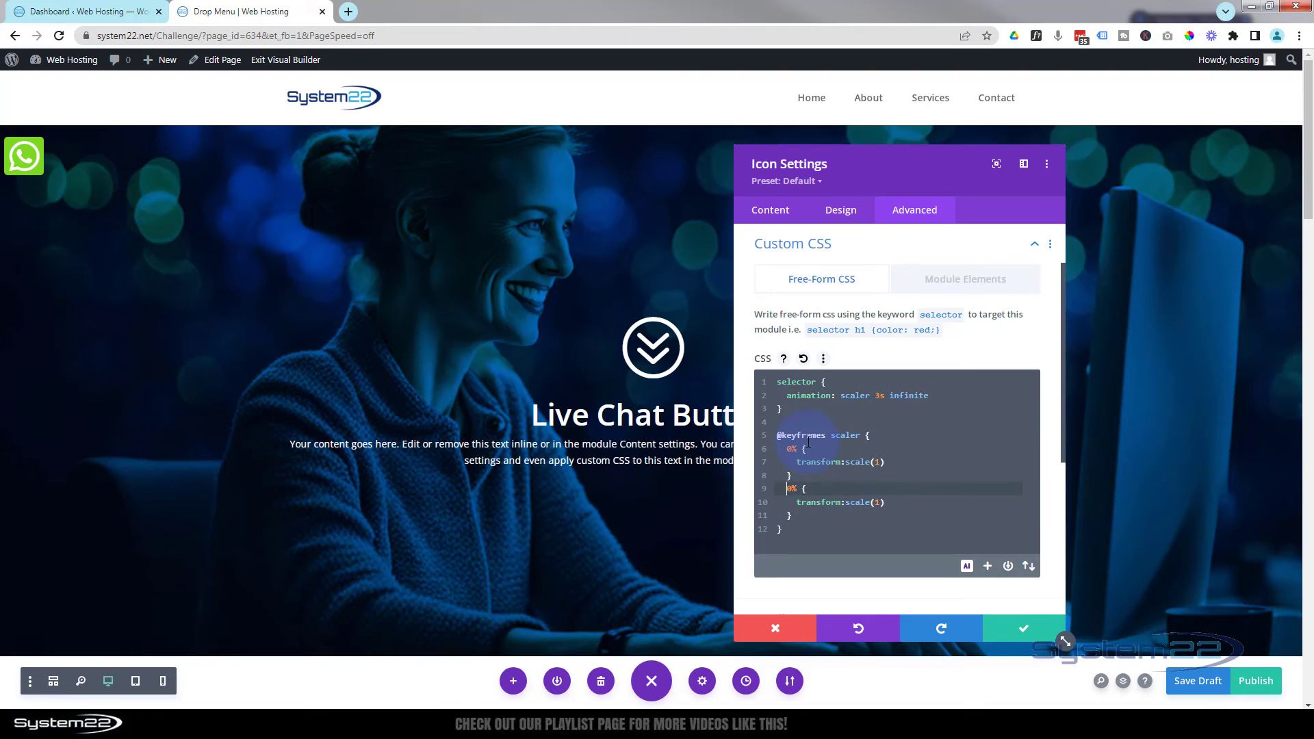
pyautogui.write('5')
pyautogui.click(880, 503)
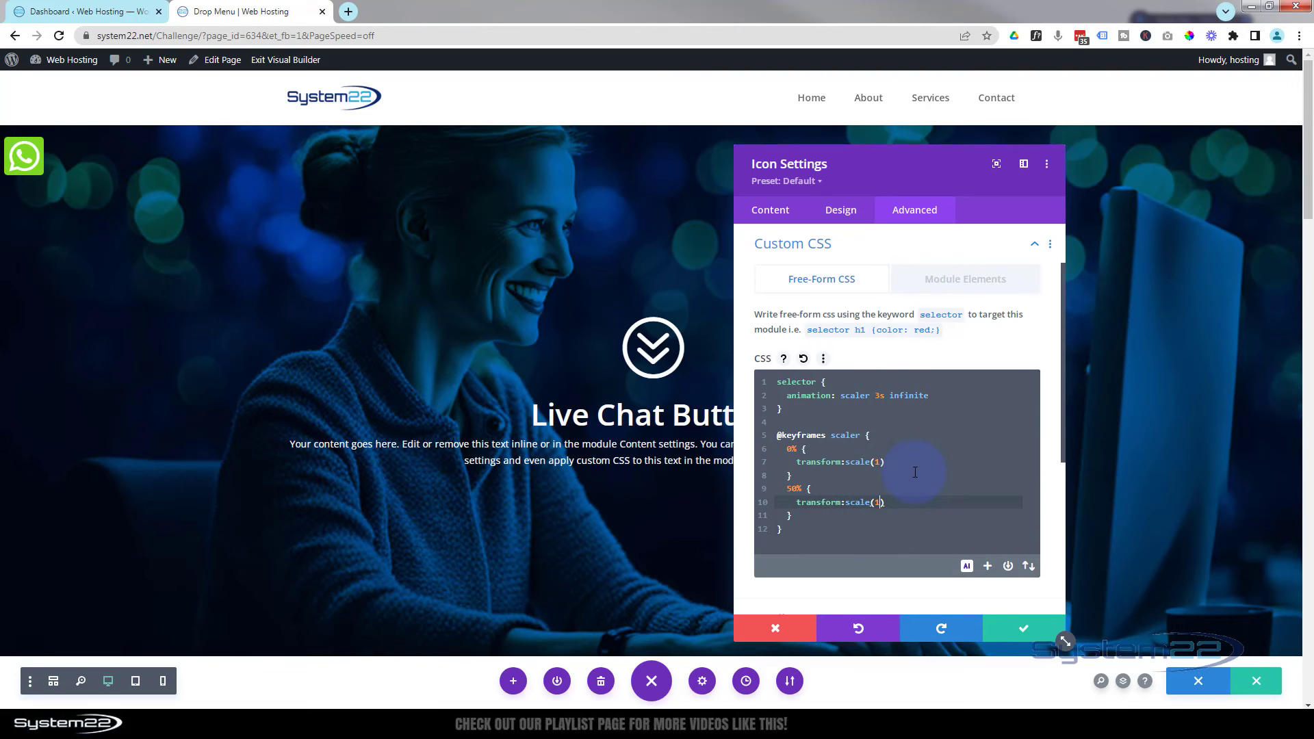
pyautogui.write('.1')
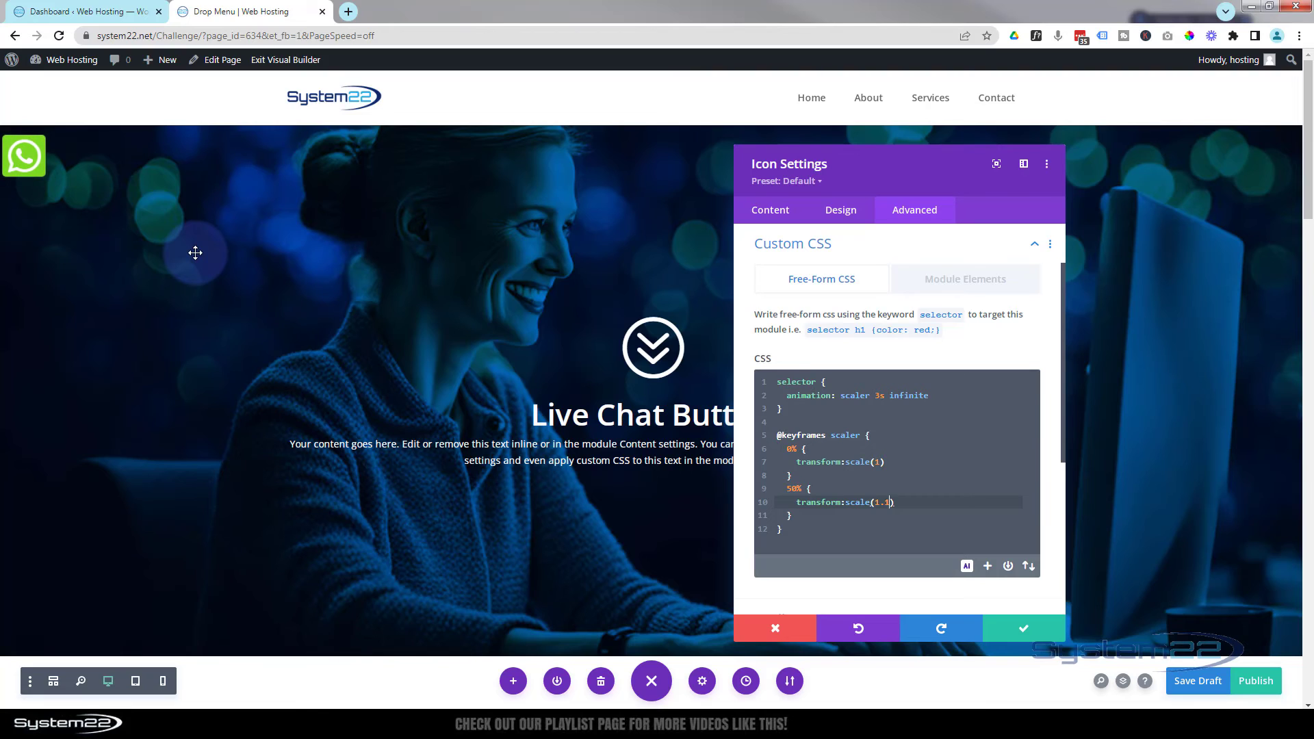
# Step: Try a scale of 1.3 in the 50% keyframe and return it to 1.1
pyautogui.doubleClick(889, 506)
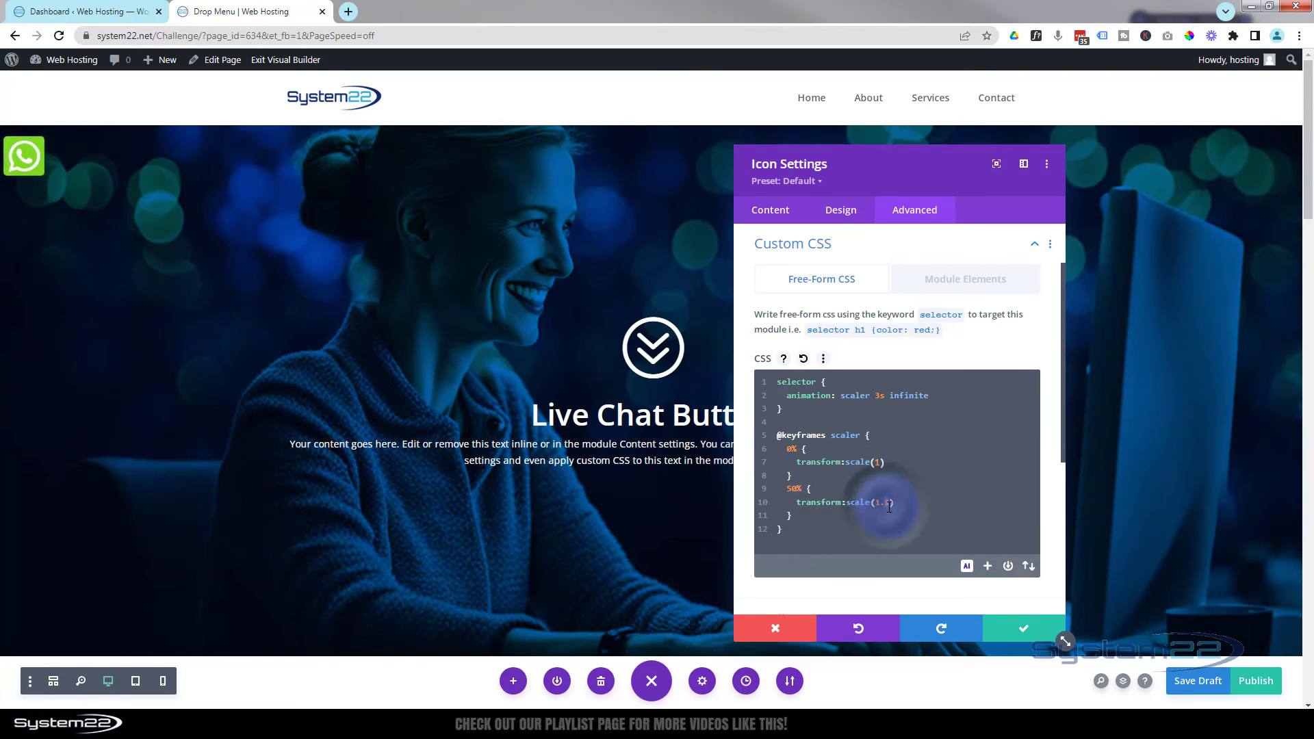
pyautogui.write('3')
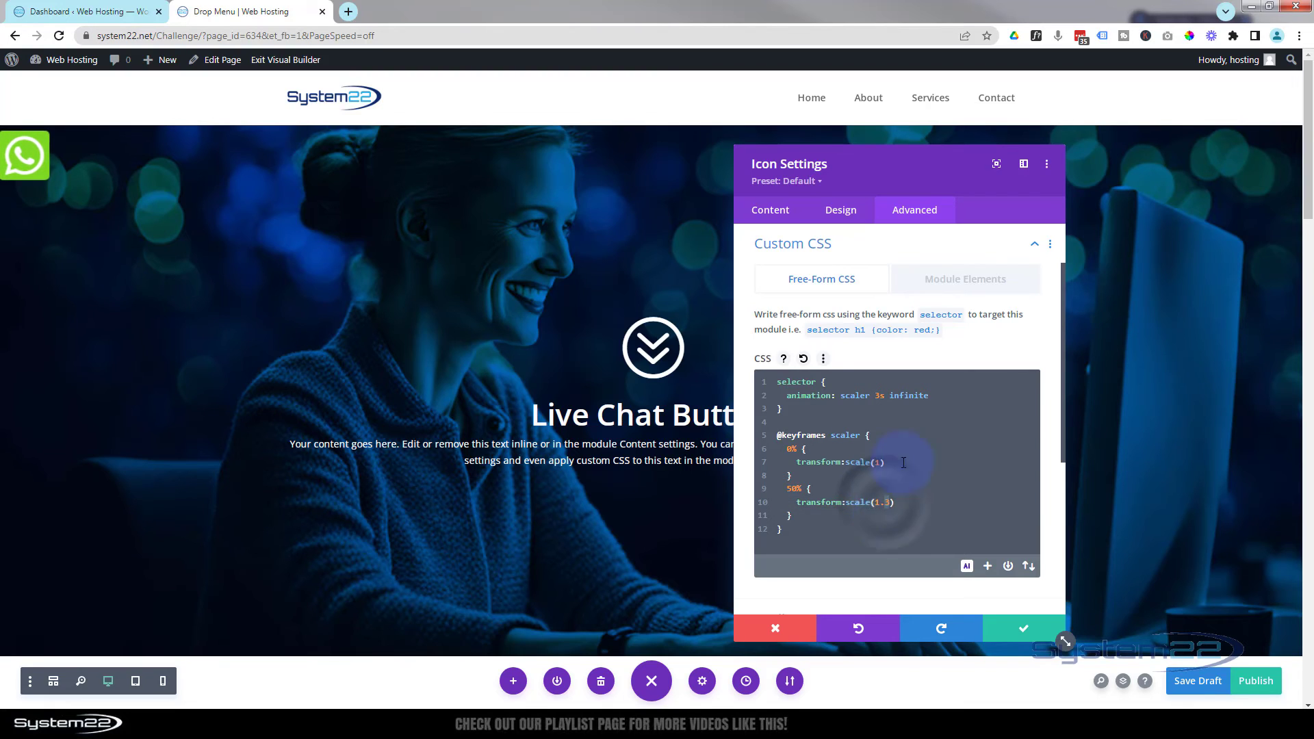
pyautogui.write('1')
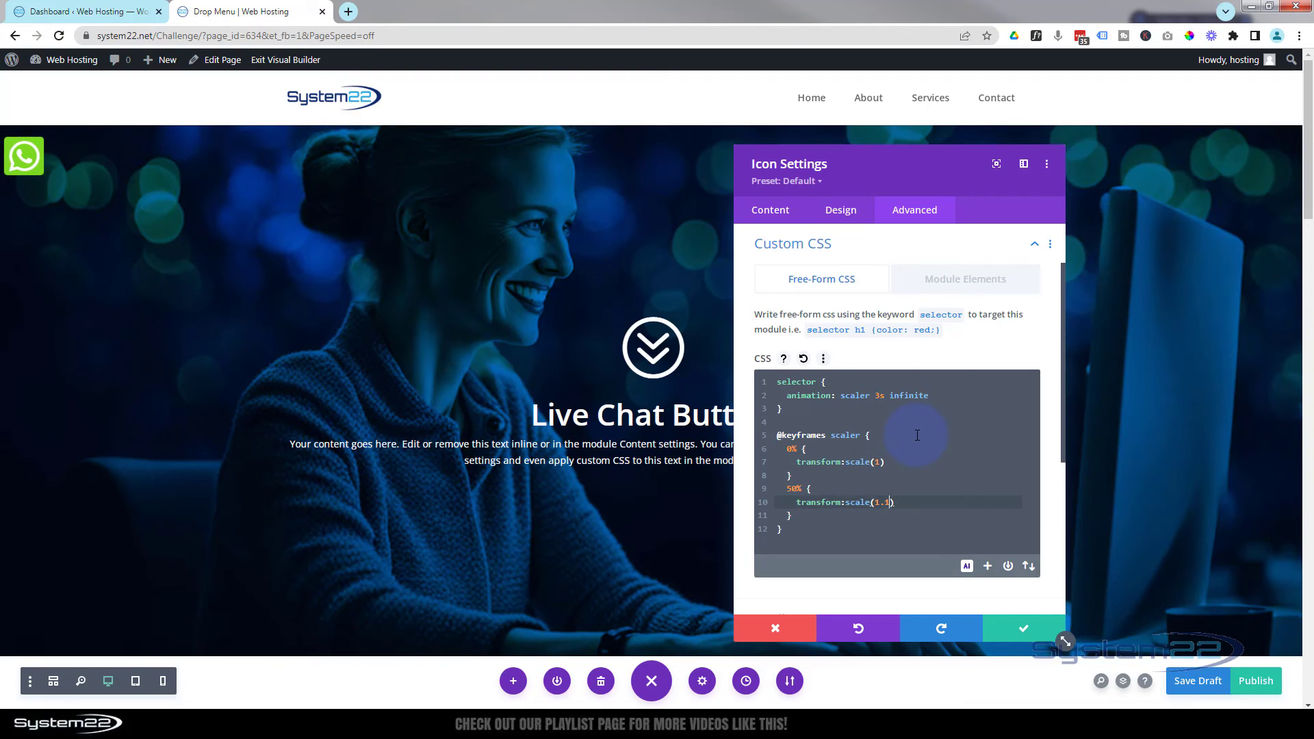
# Step: Test the scaler animation with durations of 5s and 1s, and restore the duration to 3s
pyautogui.click(877, 395)
pyautogui.moveTo(876, 395); pyautogui.dragTo(885, 396)
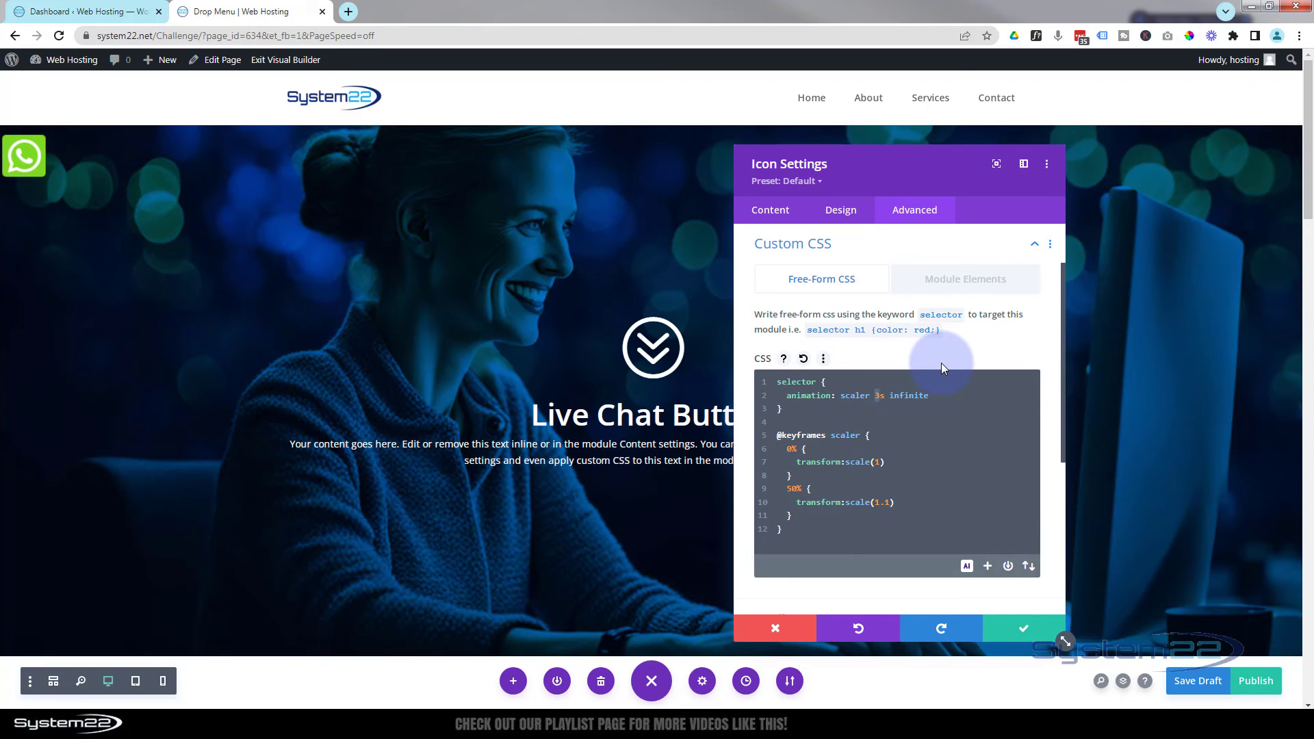
pyautogui.write('5')
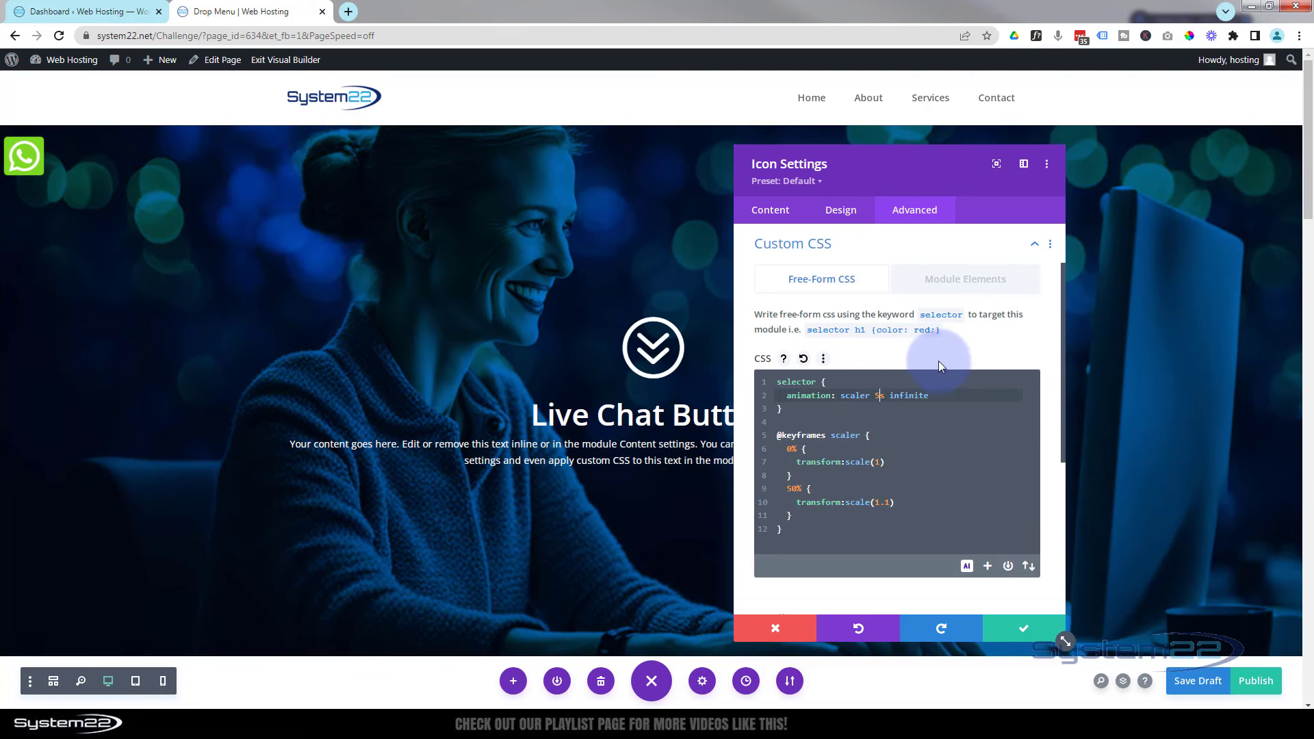
pyautogui.moveTo(875, 396); pyautogui.dragTo(881, 395)
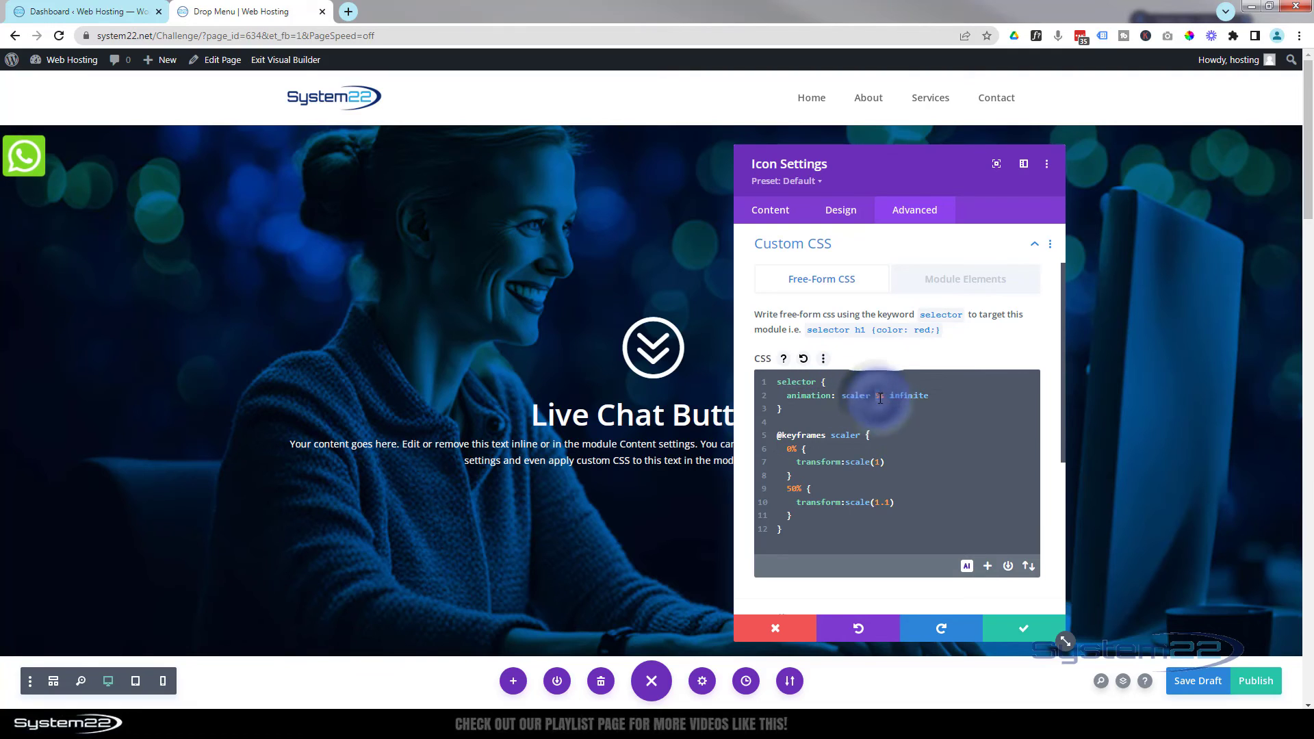
pyautogui.write('1')
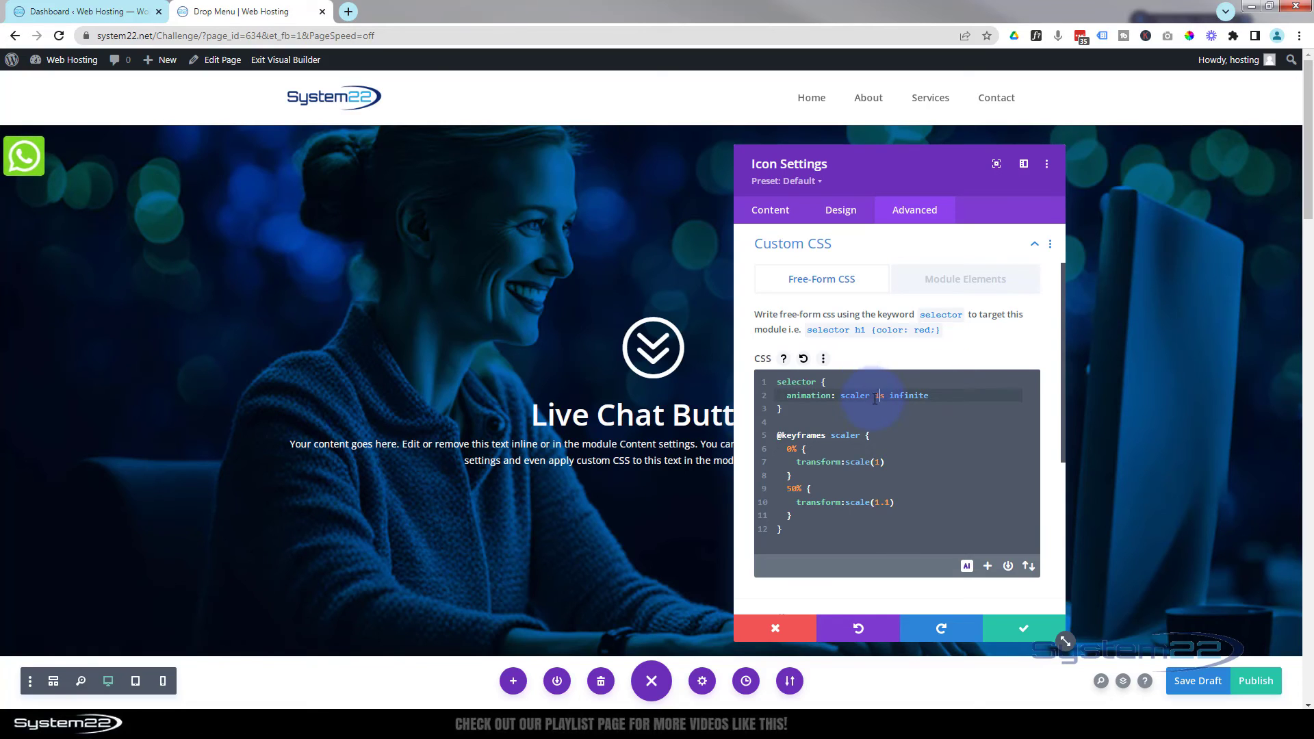
pyautogui.moveTo(875, 396); pyautogui.dragTo(881, 397)
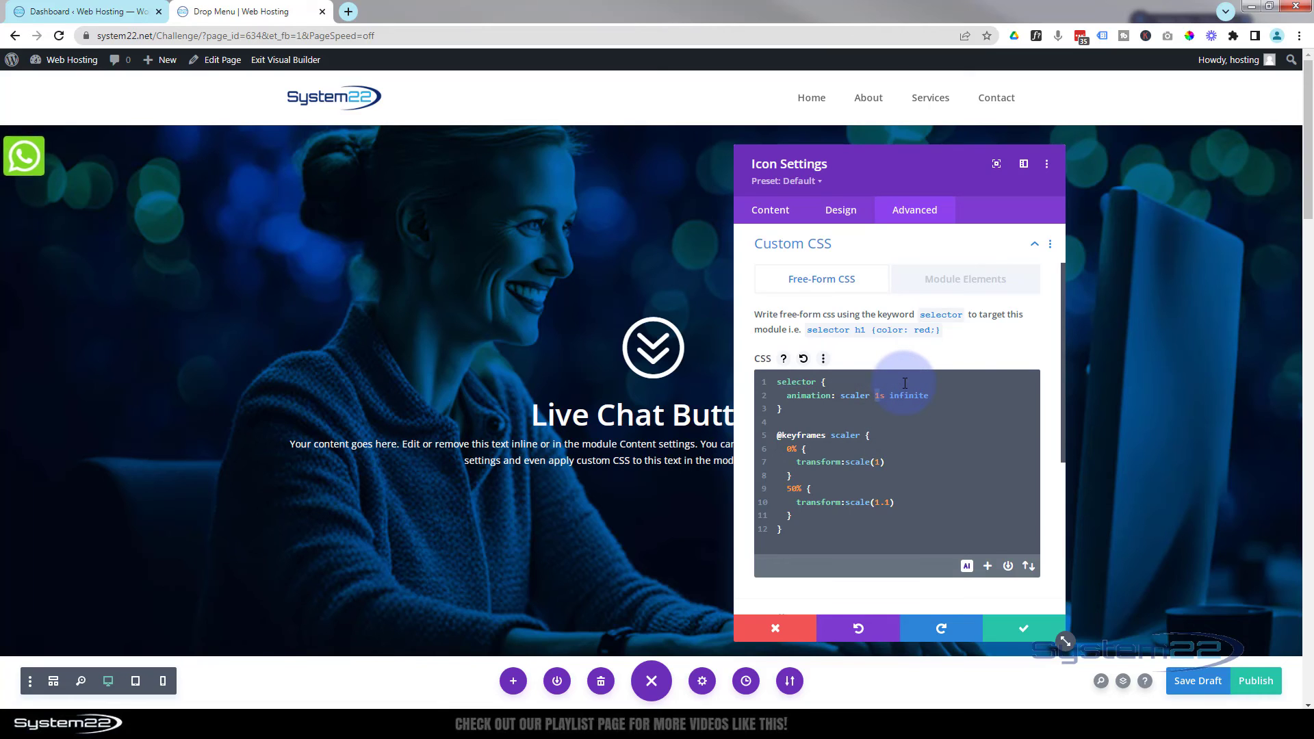
pyautogui.write('3')
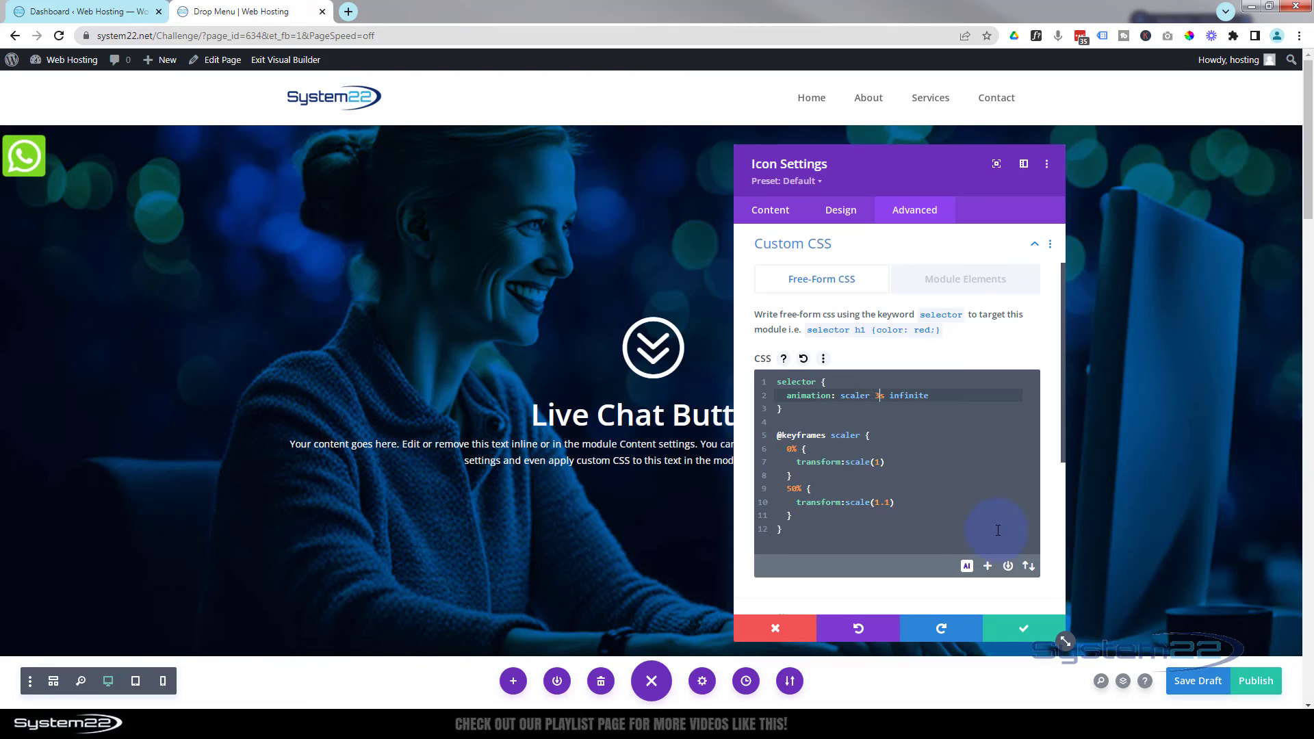
# Step: Save the WhatsApp icon's settings and save the page as a draft
pyautogui.click(1025, 635)
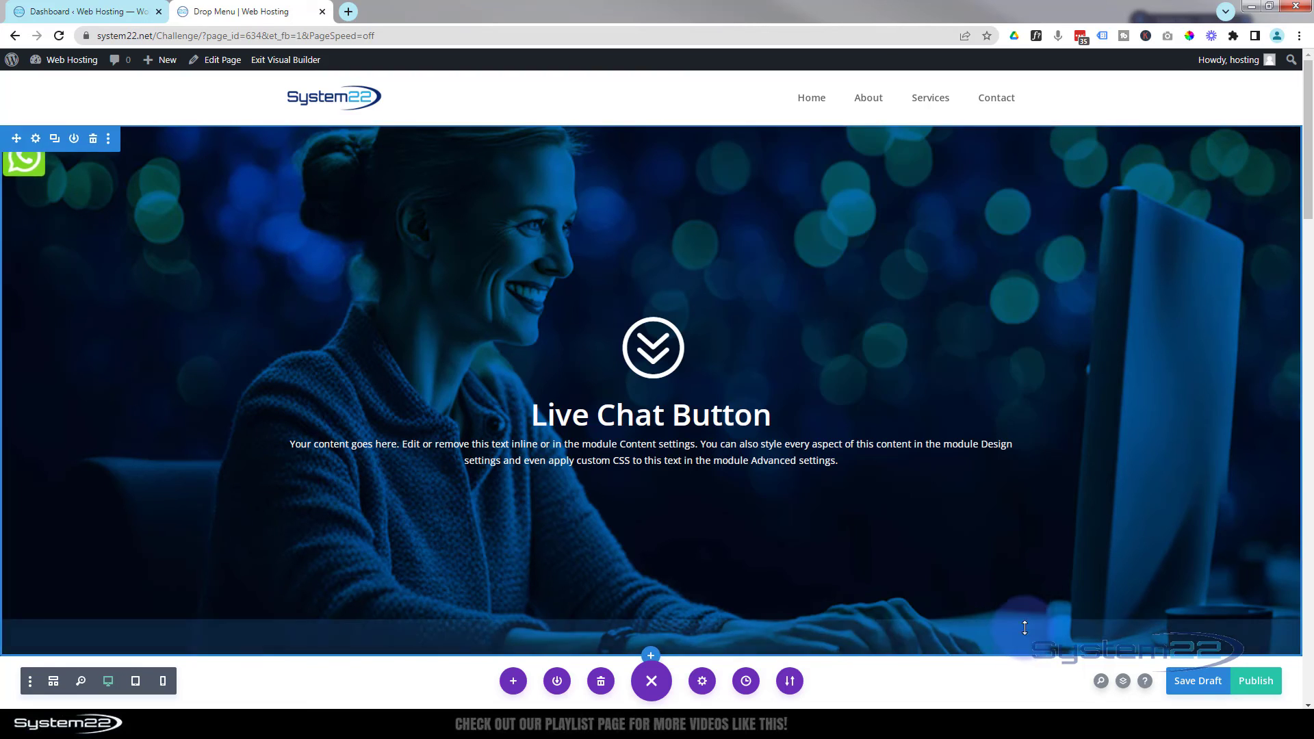
pyautogui.click(1200, 692)
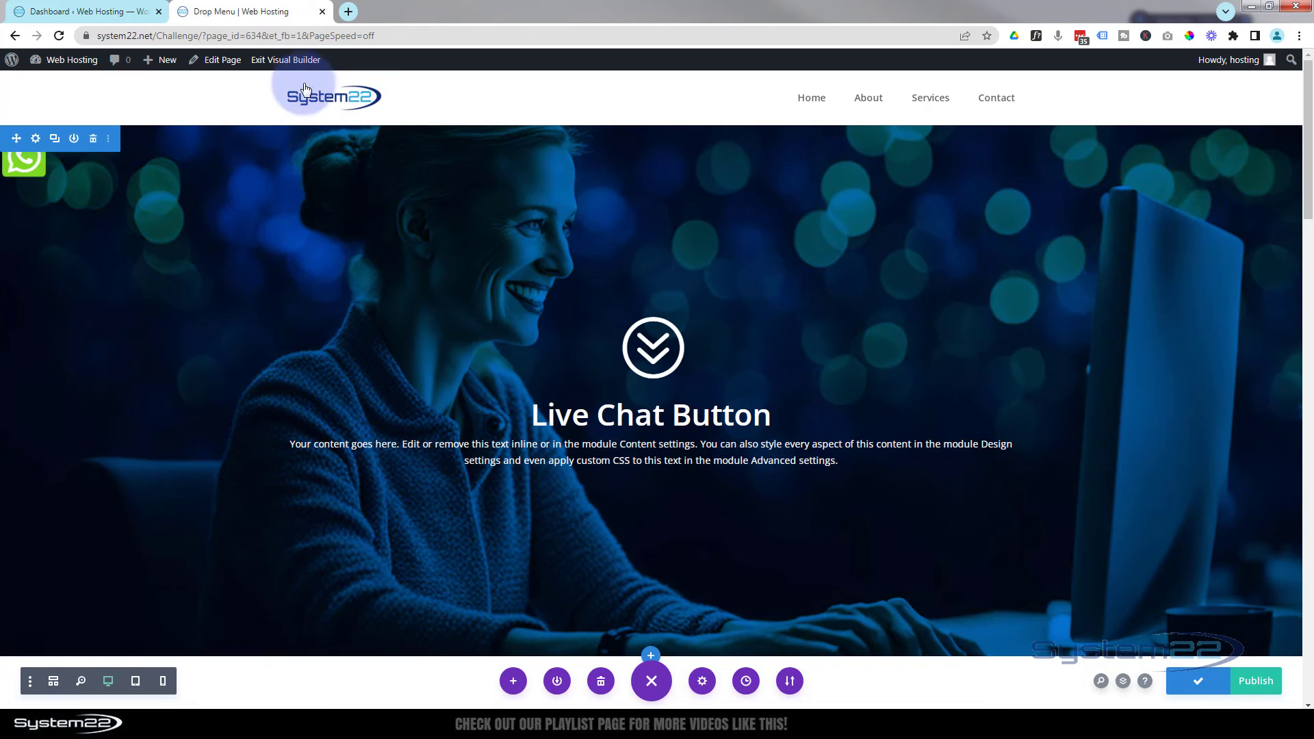
# Step: Exit the Visual Builder and check the floating WhatsApp button down the length of the live page to the contact form
pyautogui.click(290, 62)
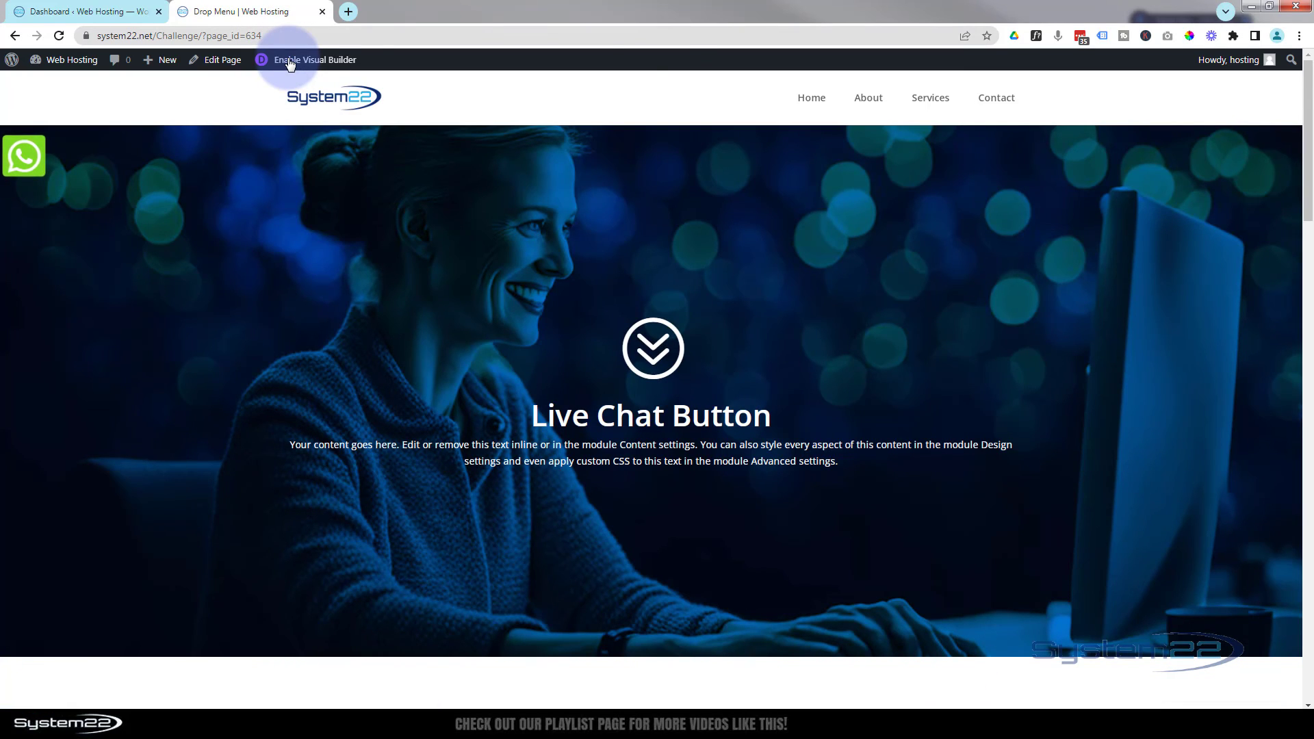
pyautogui.scroll(-10, 174, 298)
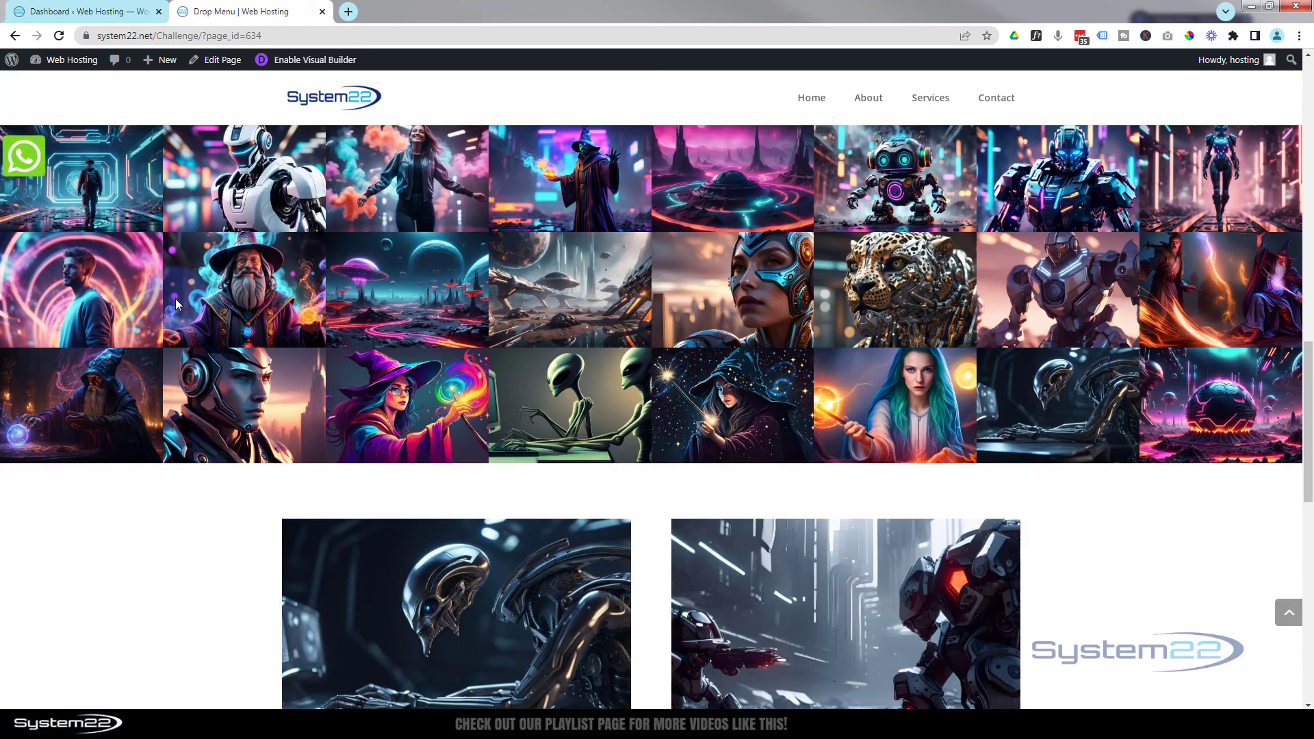
pyautogui.scroll(-10, 130, 285)
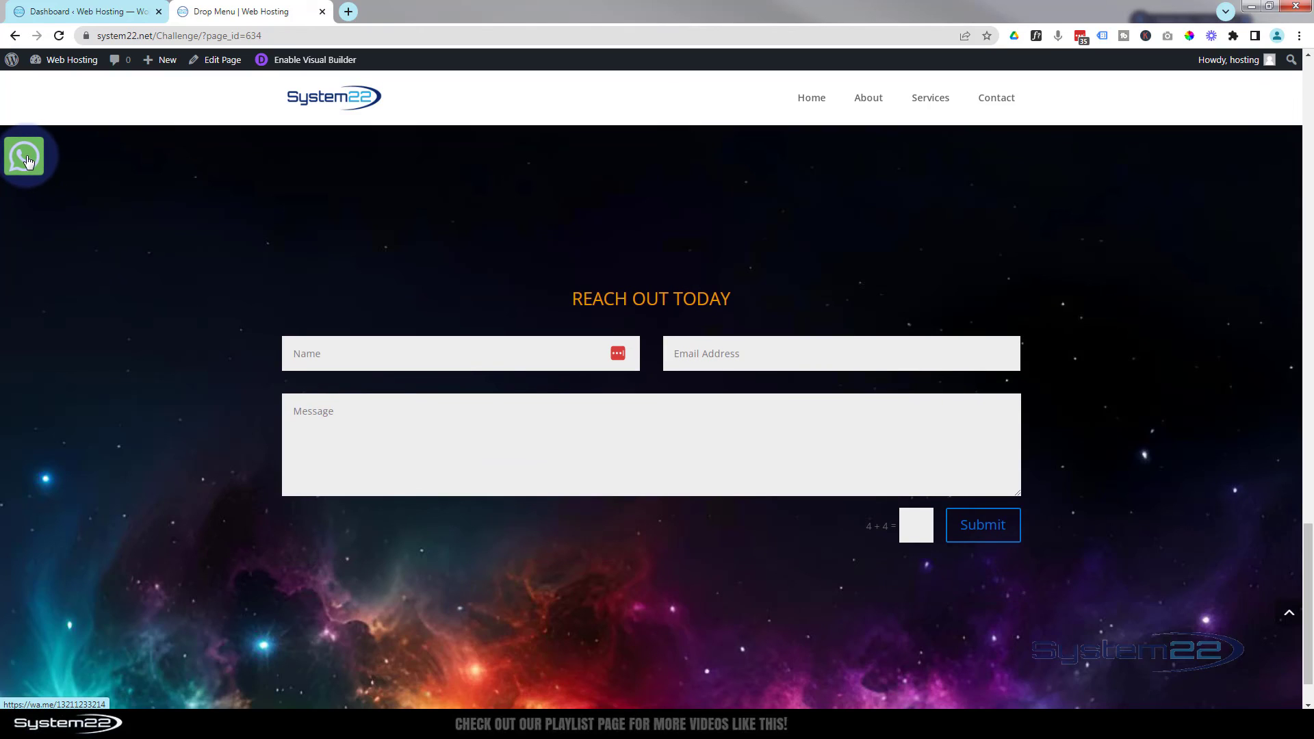
# Step: Test the floating WhatsApp button's chat link, and return to the top of the Live Chat Button page
pyautogui.click(27, 162)
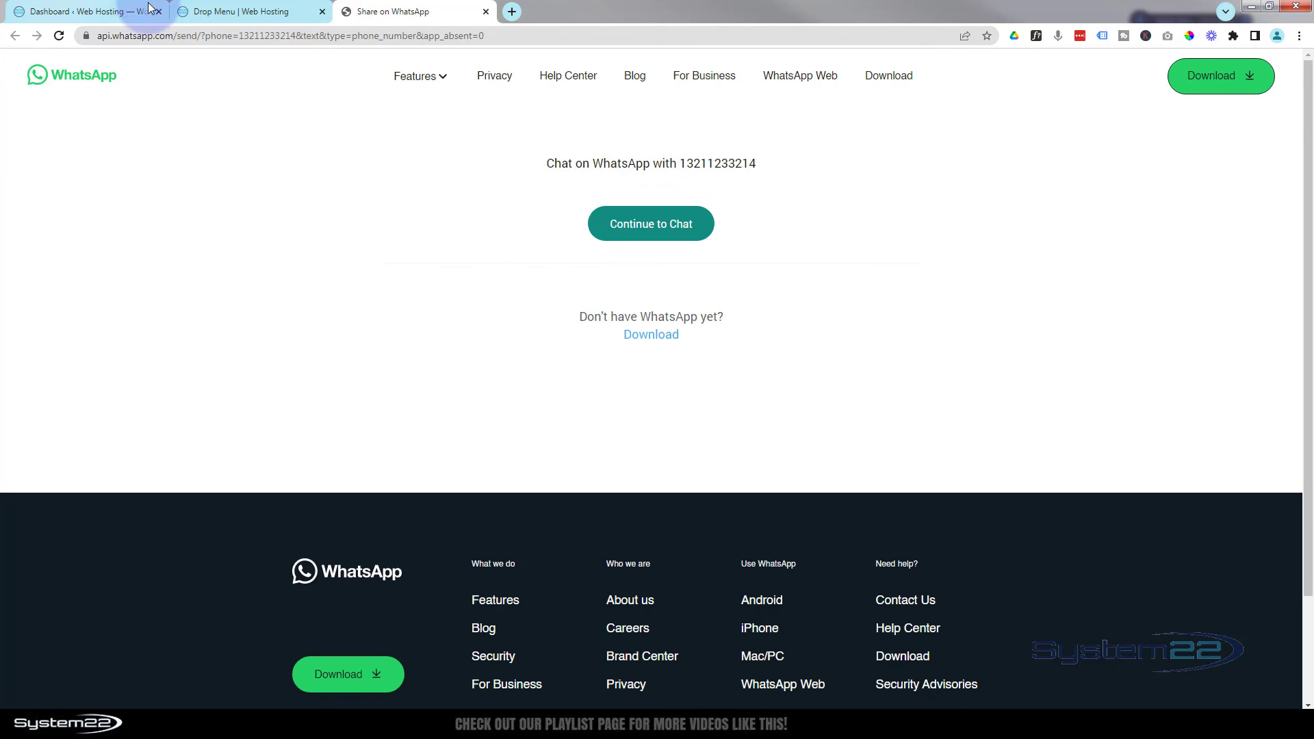
pyautogui.click(236, 13)
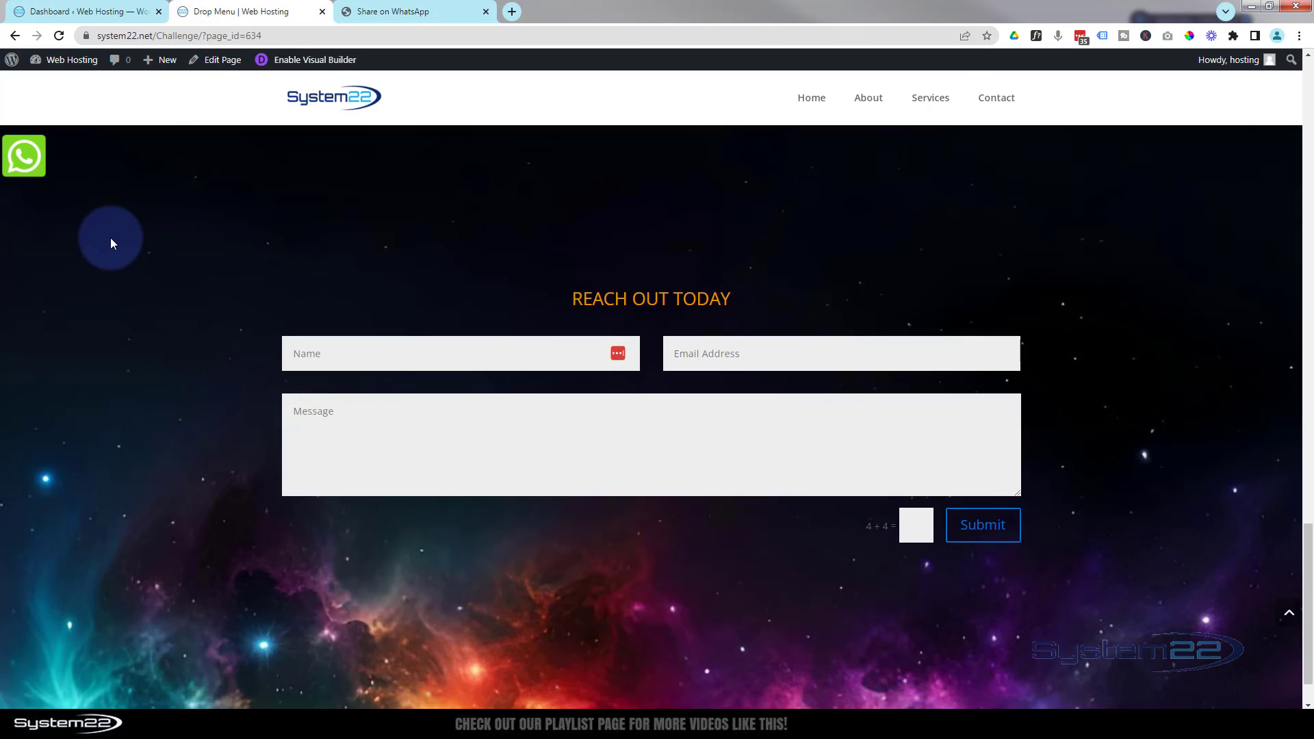
pyautogui.click(1292, 619)
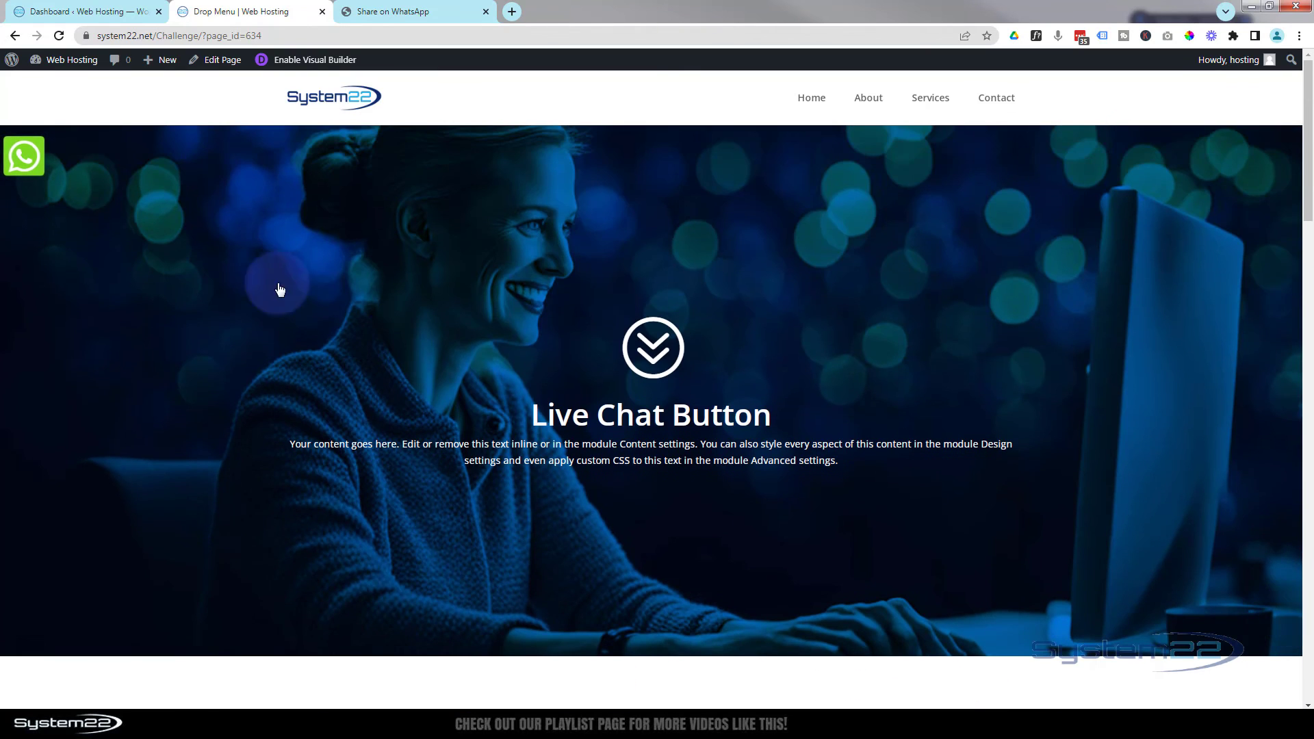